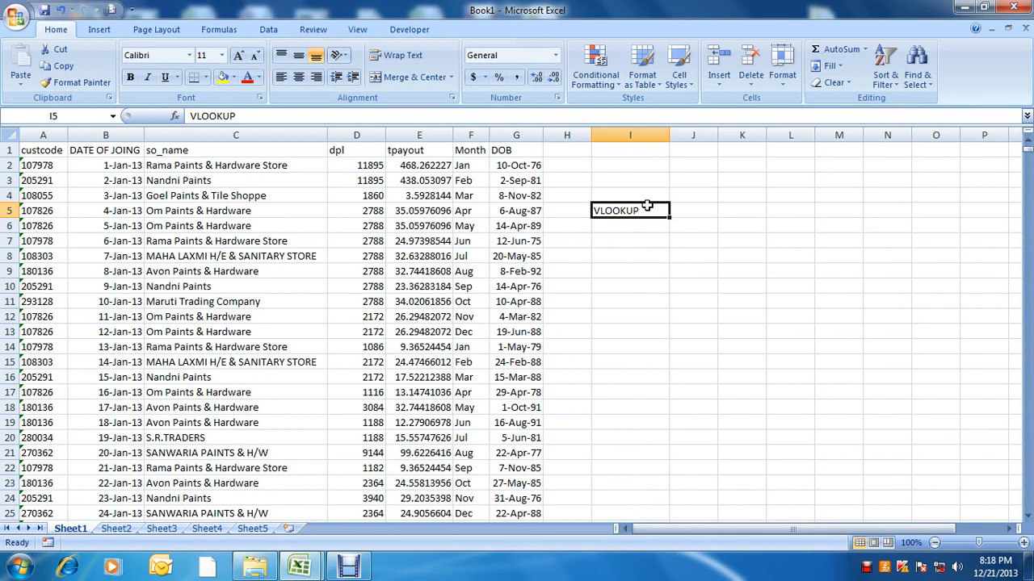
- Clear the VLOOKUP text from cell I5 and select the first custcode value in A2
{"action": "key", "text": "Delete"}
{"action": "key", "text": "Left"}
{"action": "key", "text": "Left"}
{"action": "key", "text": "Left"}
{"action": "key", "text": "Left"}
{"action": "key", "text": "Left"}
{"action": "key", "text": "Left"}
{"action": "key", "text": "Left"}
{"action": "key", "text": "Left"}
{"action": "key", "text": "Up"}
{"action": "key", "text": "Up"}
{"action": "key", "text": "Up"}
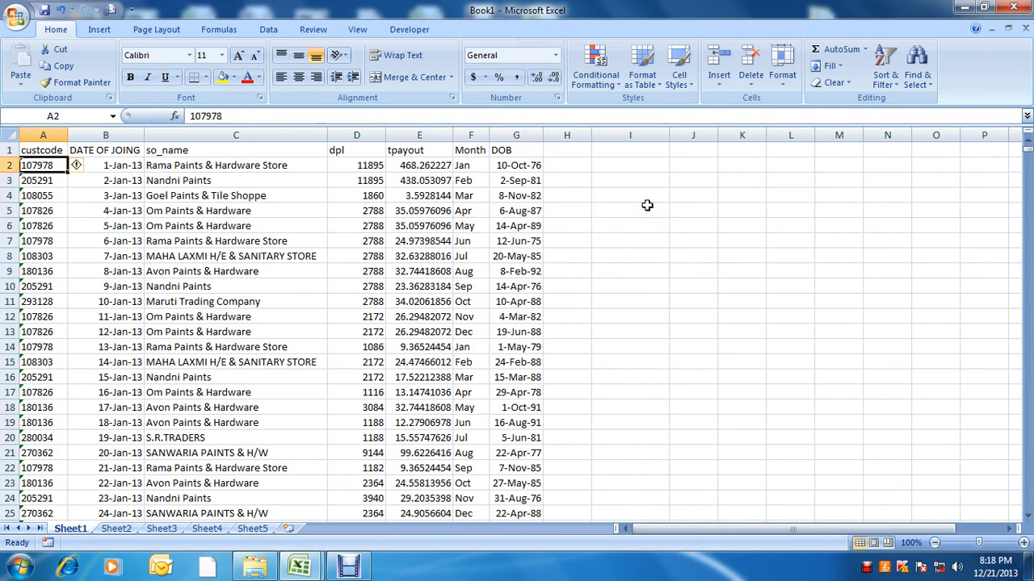
- Freeze the panes at cell B2 to lock the header row and the custcode column
{"action": "key", "text": "Right"}
{"action": "key", "text": "alt"}
{"action": "key", "text": "w"}
{"action": "key", "text": "Left"}
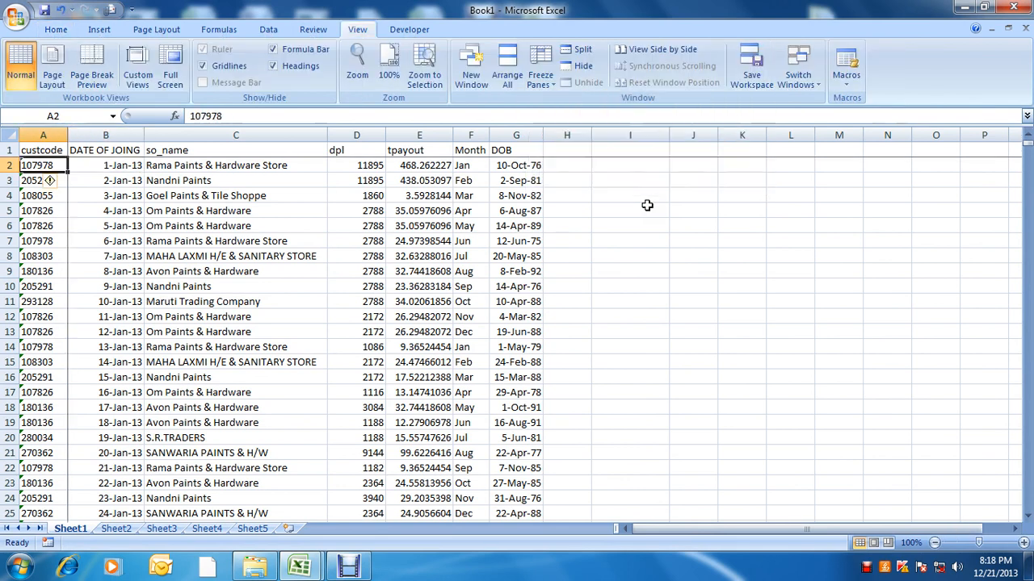
- Examine the headers and first entries of the custcode, DATE OF JOING and so_name columns
{"action": "key", "text": "Up"}
{"action": "key", "text": "Down"}
{"action": "key", "text": "Up"}
{"action": "key", "text": "Down"}
{"action": "key", "text": "Up"}
{"action": "key", "text": "Down"}
{"action": "key", "text": "Right"}
{"action": "key", "text": "Up"}
{"action": "key", "text": "Down"}
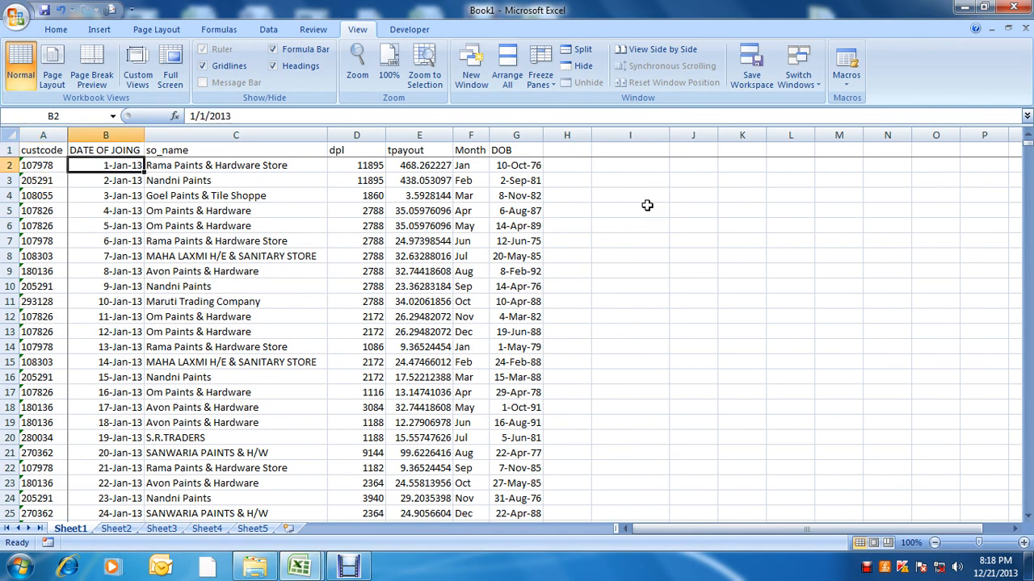
{"action": "key", "text": "Up"}
{"action": "key", "text": "Right"}
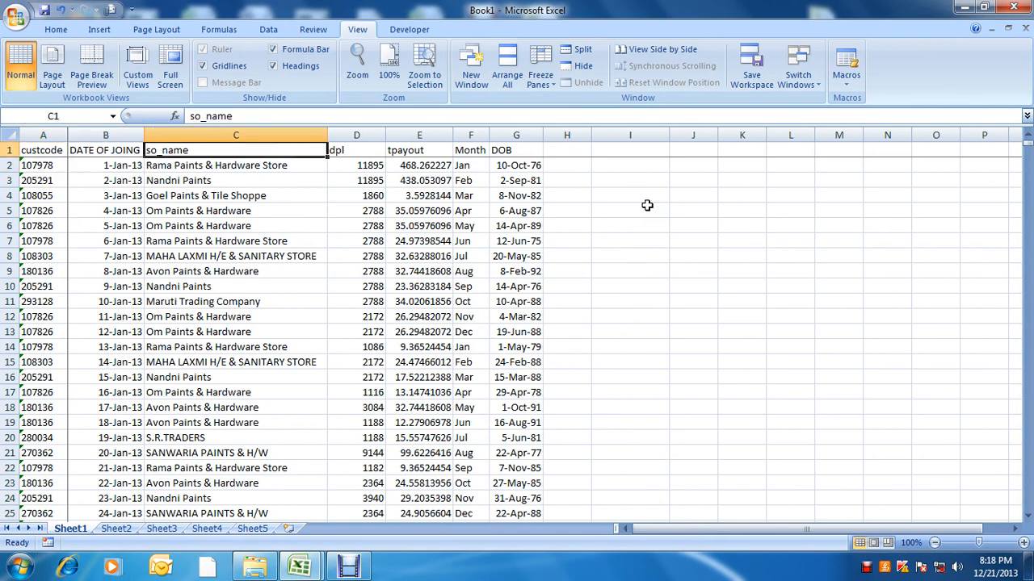
- Replace the dpl header in cell D1 with AMT
{"action": "key", "text": "Right"}
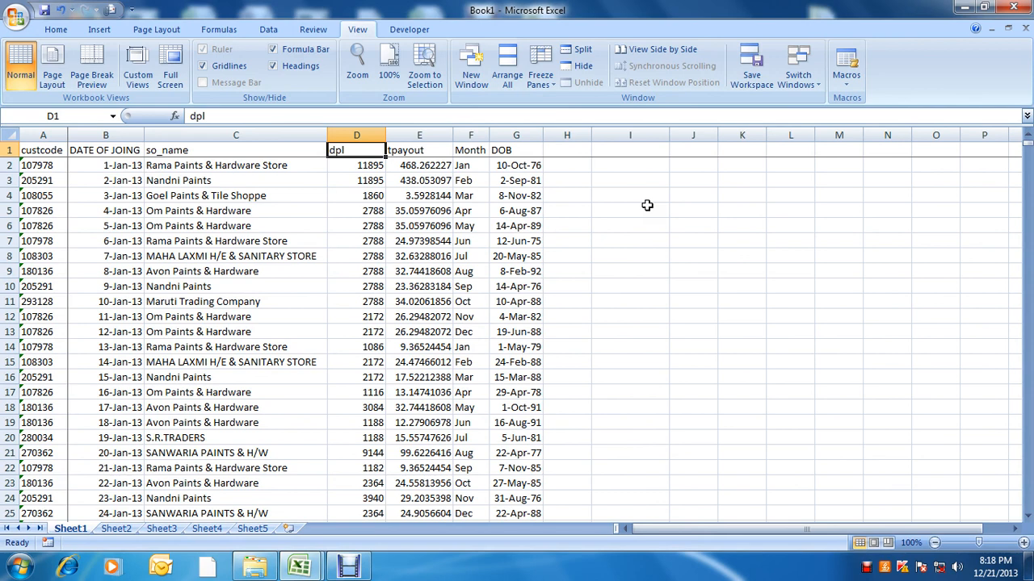
{"action": "type", "text": "S"}
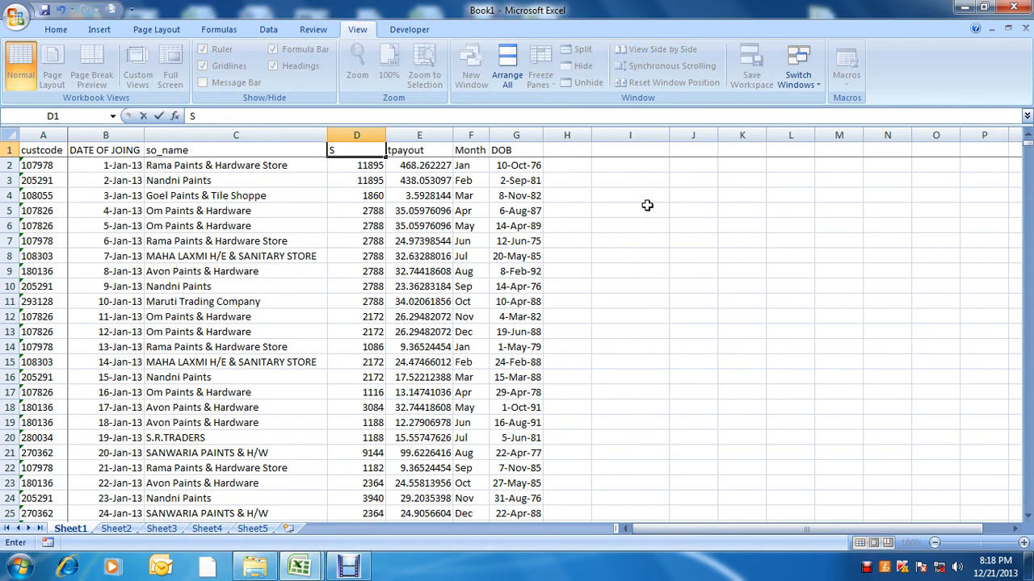
{"action": "key", "text": "Escape"}
{"action": "type", "text": "AMT"}
{"action": "key", "text": "Return"}
- Replace the tpayout header in cell E1 with SALARY AMT
{"action": "key", "text": "Right"}
{"action": "type", "text": "S"}
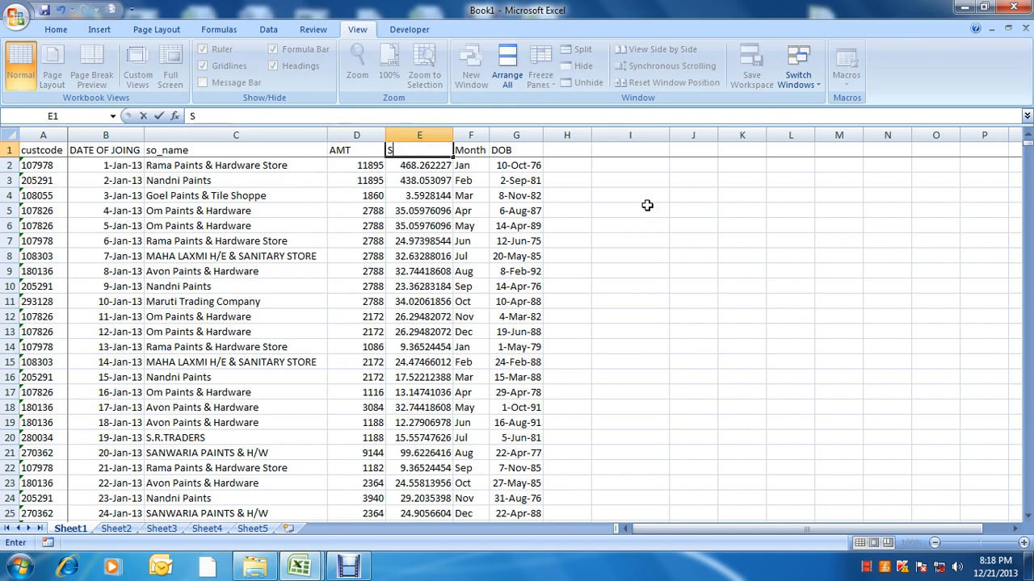
{"action": "type", "text": "ALARY AMT"}
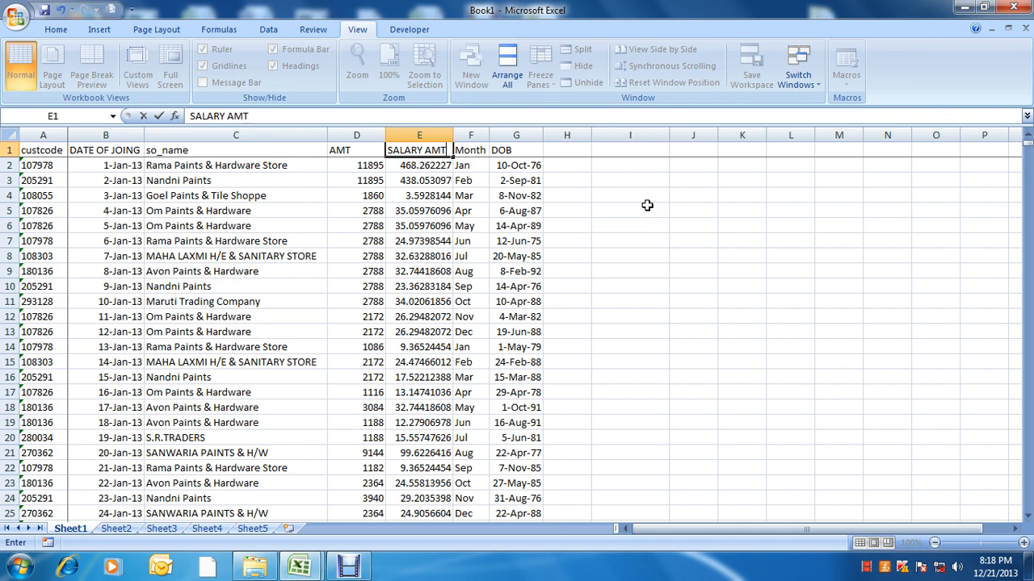
{"action": "key", "text": "Return"}
- Change the header in cell D1 to INCENTIVE
{"action": "key", "text": "Left"}
{"action": "key", "text": "Up"}
{"action": "type", "text": "INCENTIVE"}
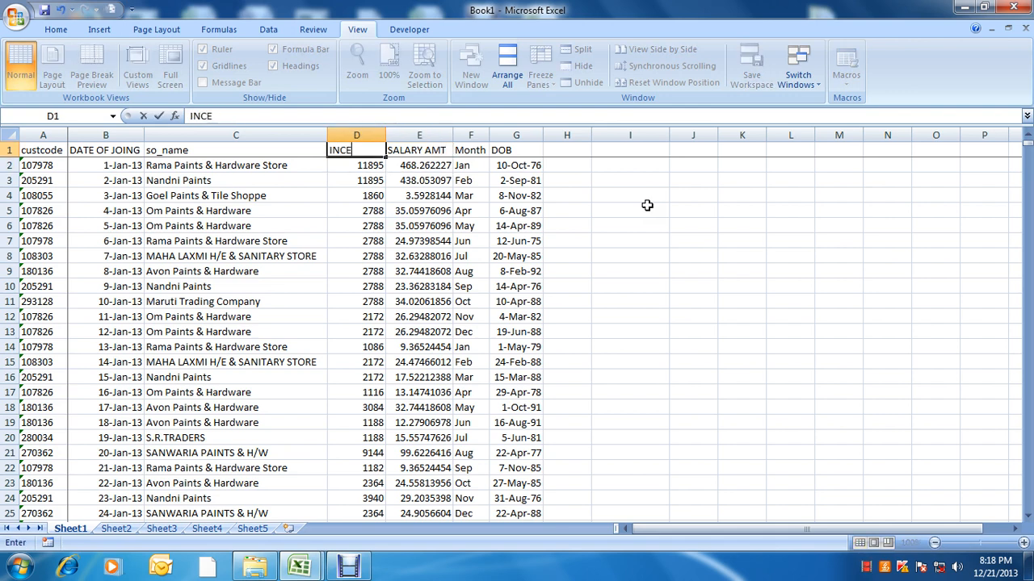
{"action": "key", "text": "Return"}
{"action": "key", "text": "Up"}
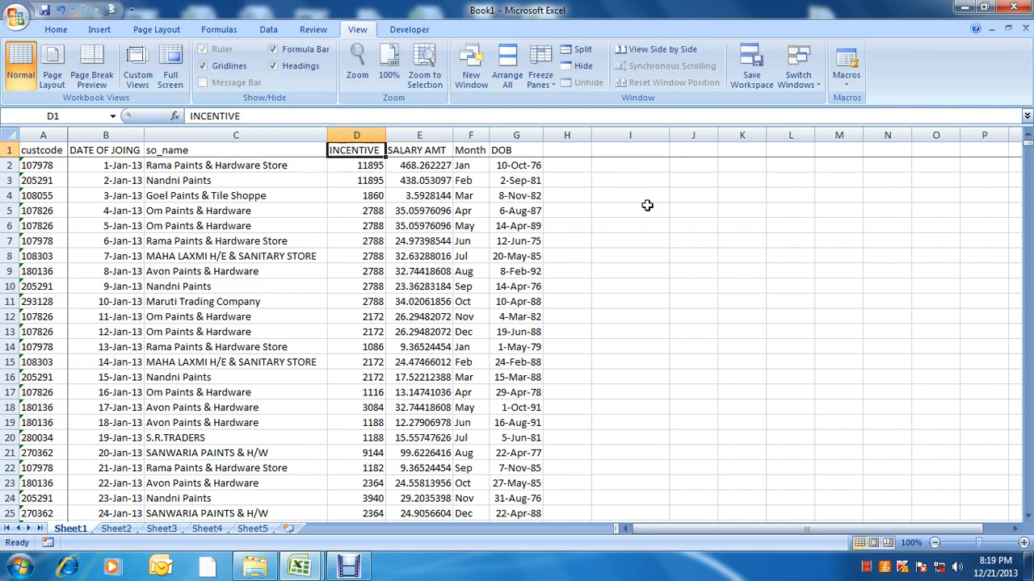
- Examine the first record across the columns between DATE OF JOING and Month
{"action": "key", "text": "Right"}
{"action": "key", "text": "Right"}
{"action": "key", "text": "Down"}
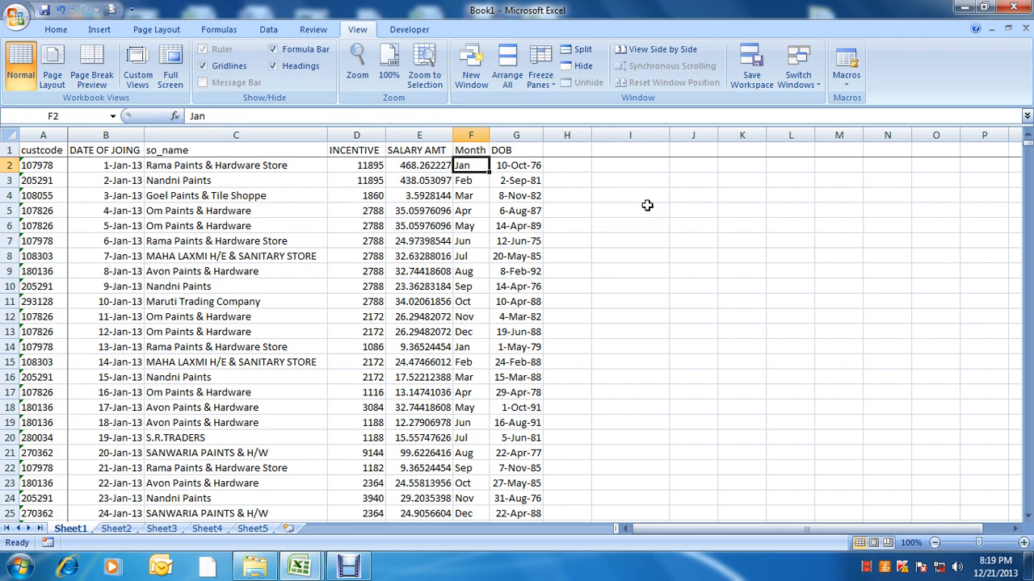
{"action": "key", "text": "Left"}
{"action": "key", "text": "Left"}
{"action": "key", "text": "Left"}
{"action": "key", "text": "Left"}
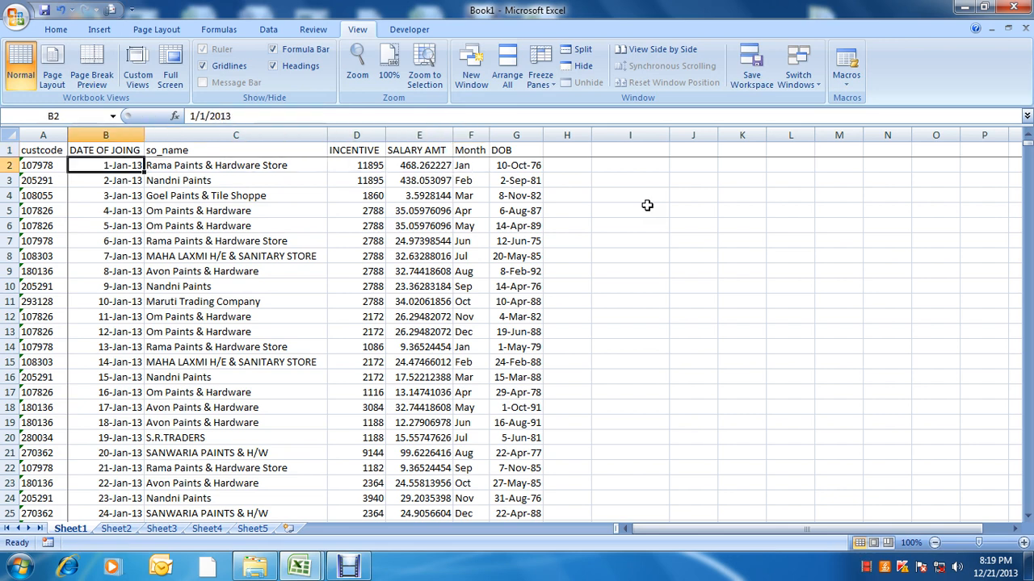
{"action": "key", "text": "Right"}
{"action": "key", "text": "Right"}
{"action": "key", "text": "Right"}
{"action": "key", "text": "Right"}
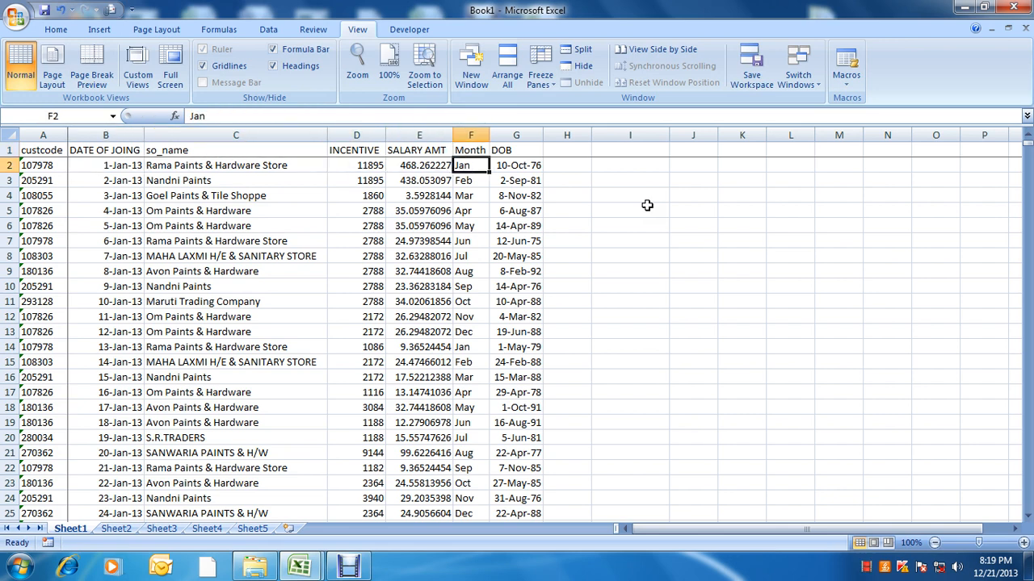
- Look through the SALARY AMT values in the upper rows and return to the first Month entry
{"action": "key", "text": "Down"}
{"action": "key", "text": "Down"}
{"action": "key", "text": "Left"}
{"action": "key", "text": "Down"}
{"action": "key", "text": "Down"}
{"action": "key", "text": "Down"}
{"action": "key", "text": "Down"}
{"action": "key", "text": "Down"}
{"action": "key", "text": "Down"}
{"action": "key", "text": "Down"}
{"action": "key", "text": "Down"}
{"action": "key", "text": "Down"}
{"action": "key", "text": "Down"}
{"action": "key", "text": "Up"}
{"action": "key", "text": "Up"}
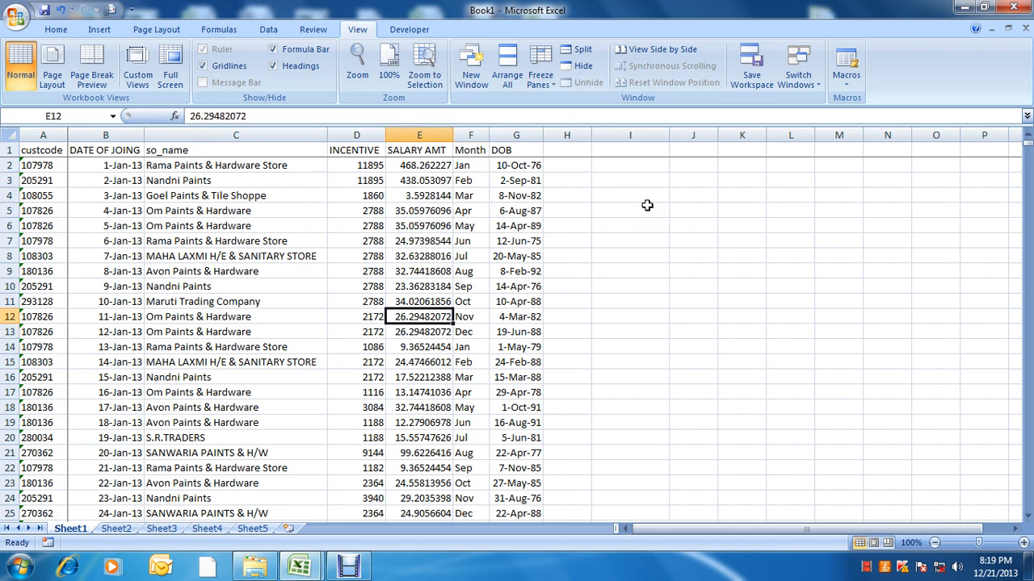
{"action": "key", "text": "Up"}
{"action": "key", "text": "Up"}
{"action": "key", "text": "Up"}
{"action": "key", "text": "Up"}
{"action": "key", "text": "Up"}
{"action": "key", "text": "Up"}
{"action": "key", "text": "Up"}
{"action": "key", "text": "Up"}
{"action": "key", "text": "Up"}
{"action": "key", "text": "Up"}
{"action": "key", "text": "Right"}
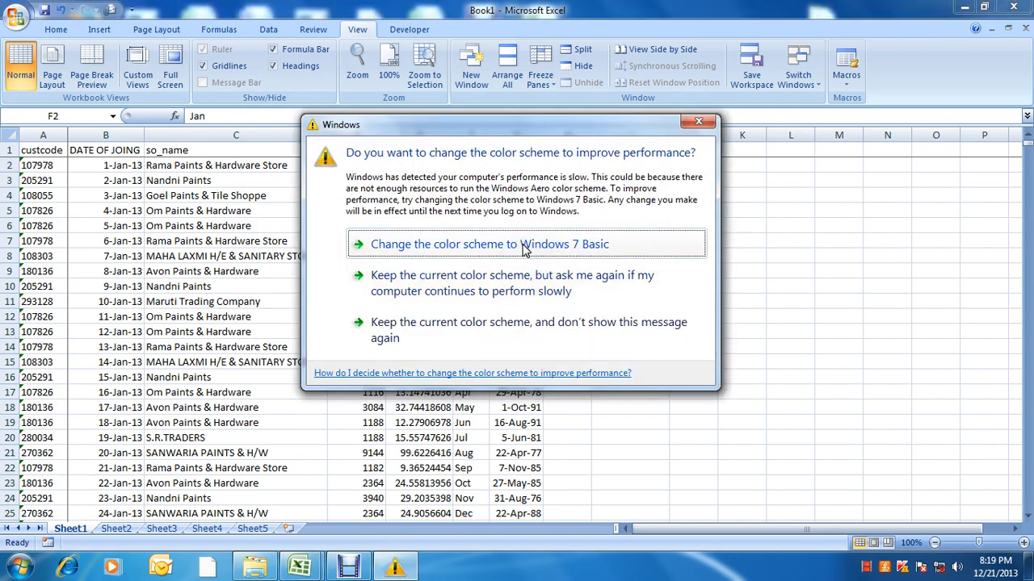
- Answer the Windows color scheme prompt by keeping the current scheme and not showing the message again
{"action": "left_click", "coordinate": [556, 289]}
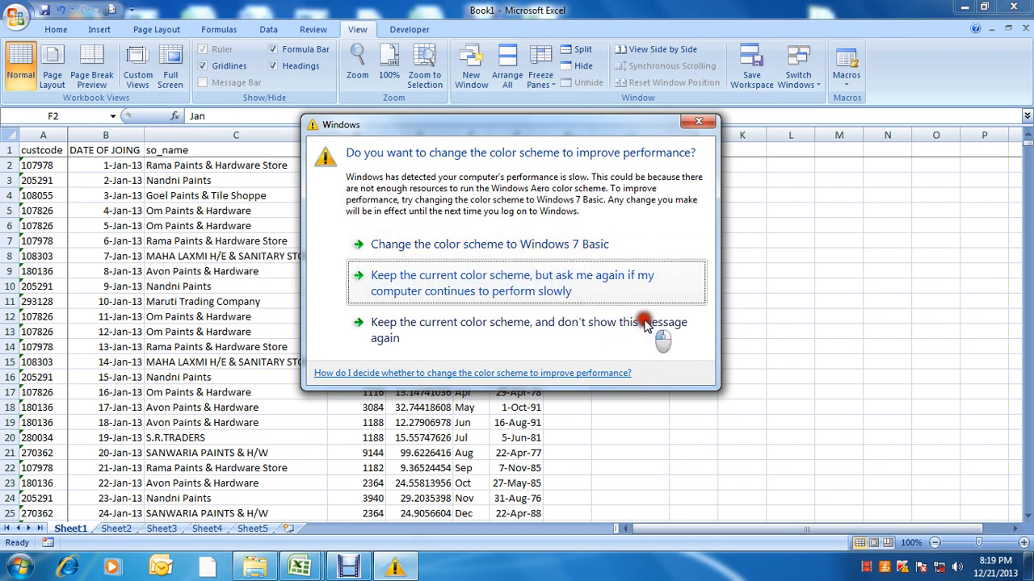
{"action": "left_click", "coordinate": [579, 327]}
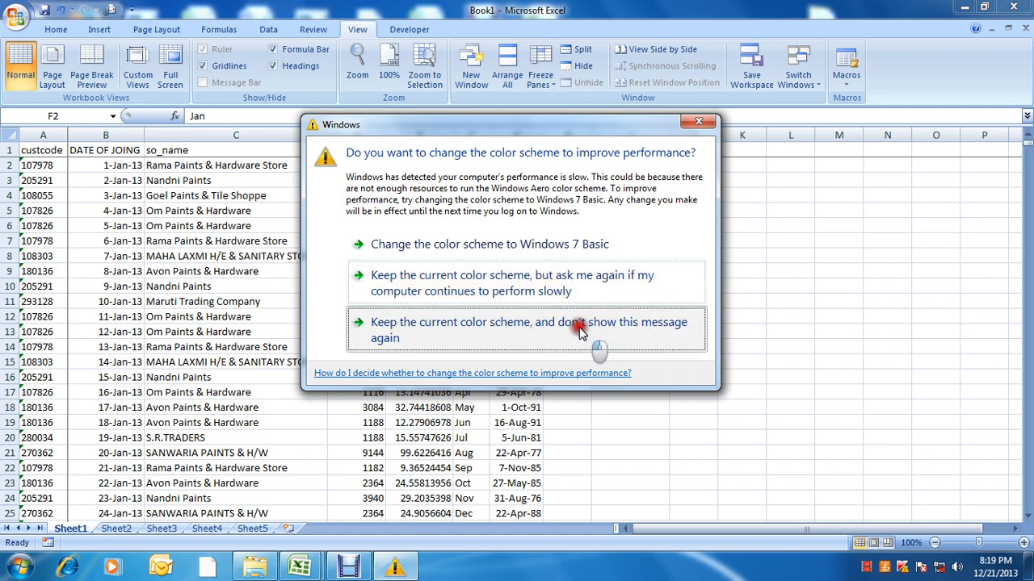
{"action": "left_click", "coordinate": [570, 240]}
- Examine the DOB header and the first dates in column G
{"action": "left_click", "coordinate": [504, 199]}
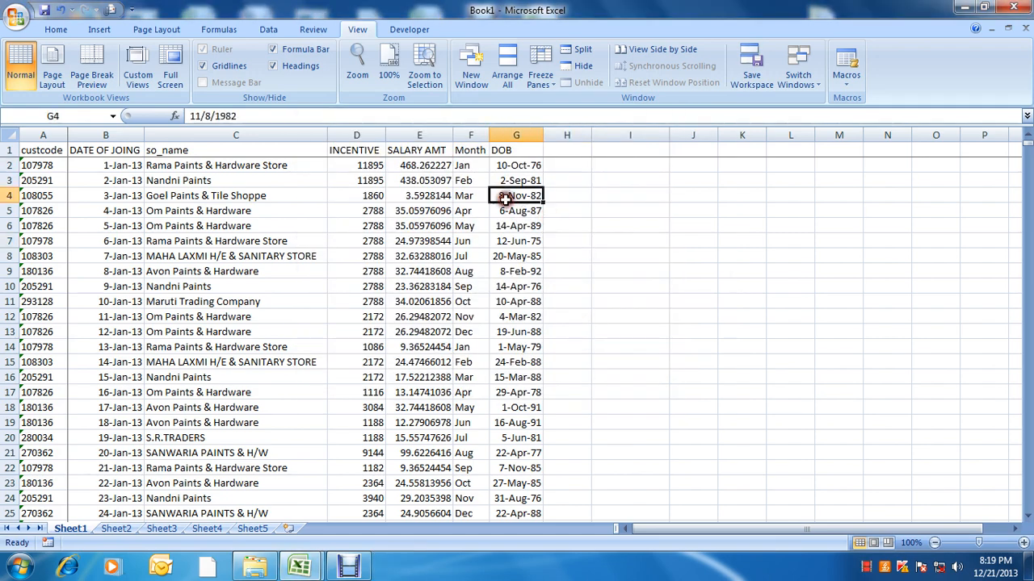
{"action": "key", "text": "Up"}
{"action": "key", "text": "Up"}
{"action": "key", "text": "Up"}
{"action": "key", "text": "Down"}
{"action": "key", "text": "Down"}
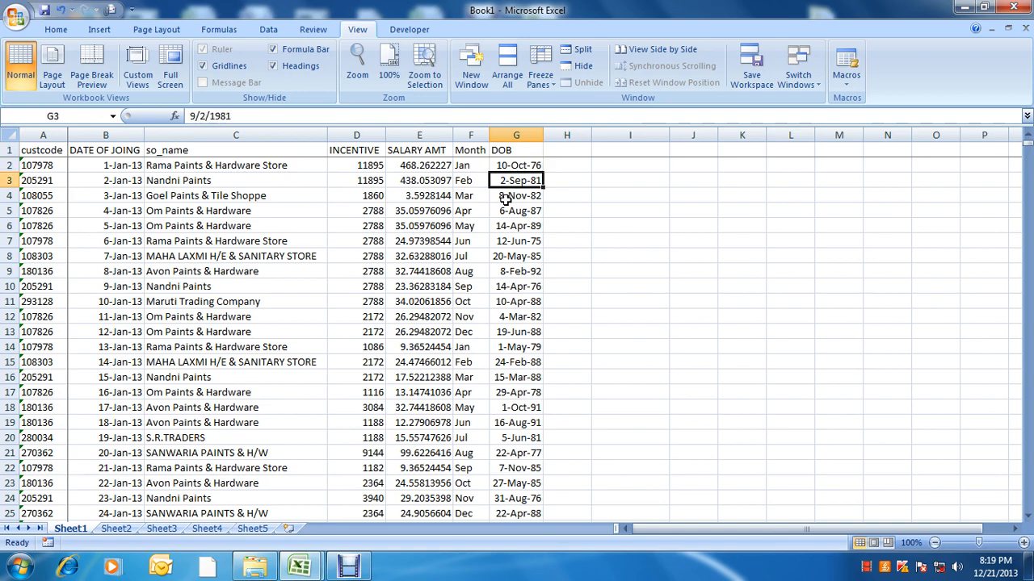
{"action": "key", "text": "Up"}
{"action": "key", "text": "Up"}
{"action": "key", "text": "Down"}
- Check the extent of the custcode column by going to its last row and back to the header
{"action": "key", "text": "Left"}
{"action": "key", "text": "Left"}
{"action": "key", "text": "Left"}
{"action": "key", "text": "Left"}
{"action": "key", "text": "Left"}
{"action": "key", "text": "Left"}
{"action": "key", "text": "Up"}
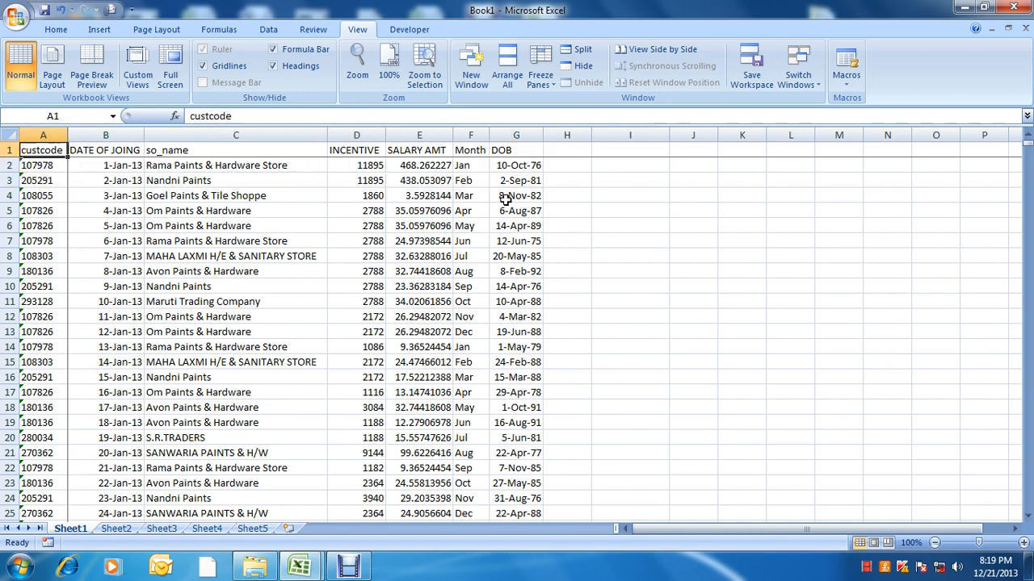
{"action": "key", "text": "Down"}
{"action": "key", "text": "ctrl+Down"}
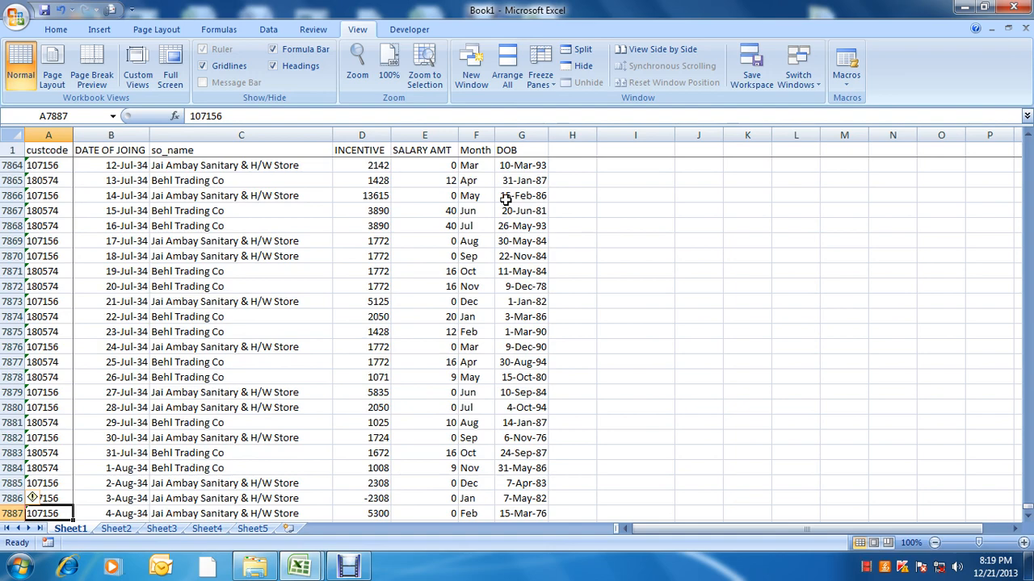
{"action": "key", "text": "Down"}
{"action": "key", "text": "Up"}
{"action": "key", "text": "Up"}
{"action": "key", "text": "ctrl+Up"}
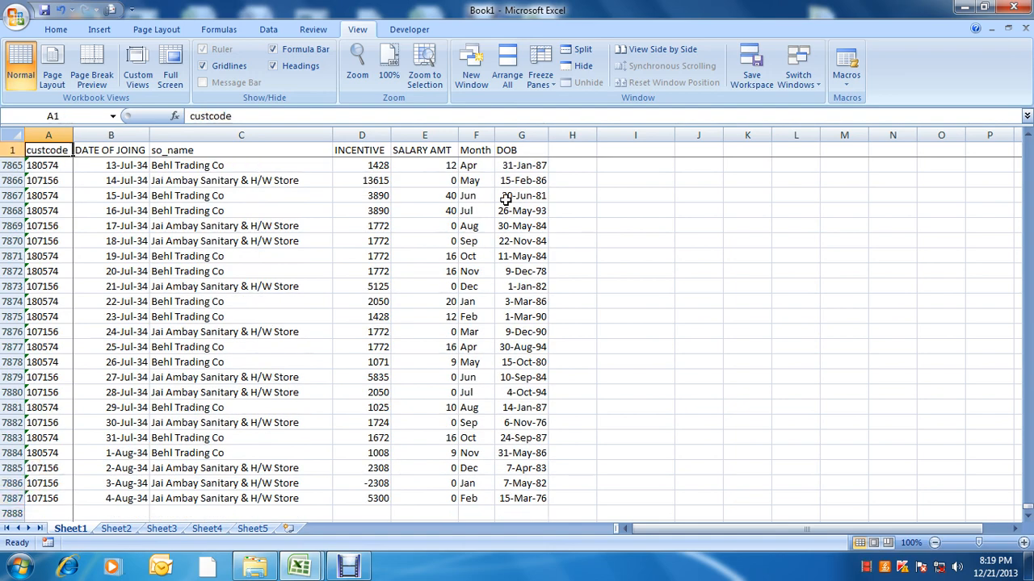
{"action": "key", "text": "Down"}
{"action": "key", "text": "Down"}
{"action": "key", "text": "Up"}
{"action": "key", "text": "Up"}
- Enter the header CUSTCODE in cell I3, beside the data table
{"action": "key", "text": "Right"}
{"action": "key", "text": "Right"}
{"action": "key", "text": "Right"}
{"action": "key", "text": "Right"}
{"action": "key", "text": "Right"}
{"action": "key", "text": "Right"}
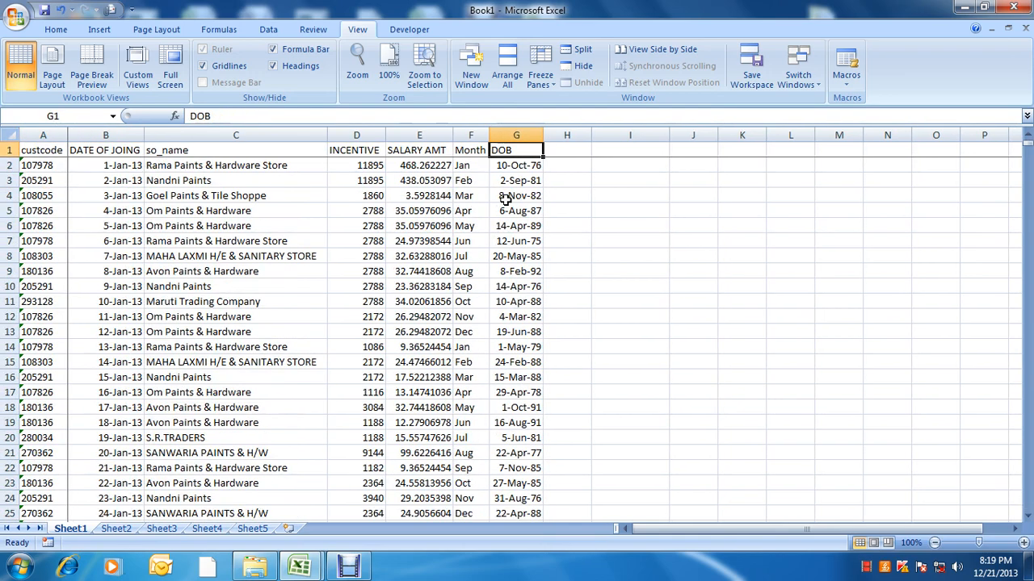
{"action": "key", "text": "Right"}
{"action": "key", "text": "Right"}
{"action": "key", "text": "Down"}
{"action": "key", "text": "Down"}
{"action": "type", "text": "CUST"}
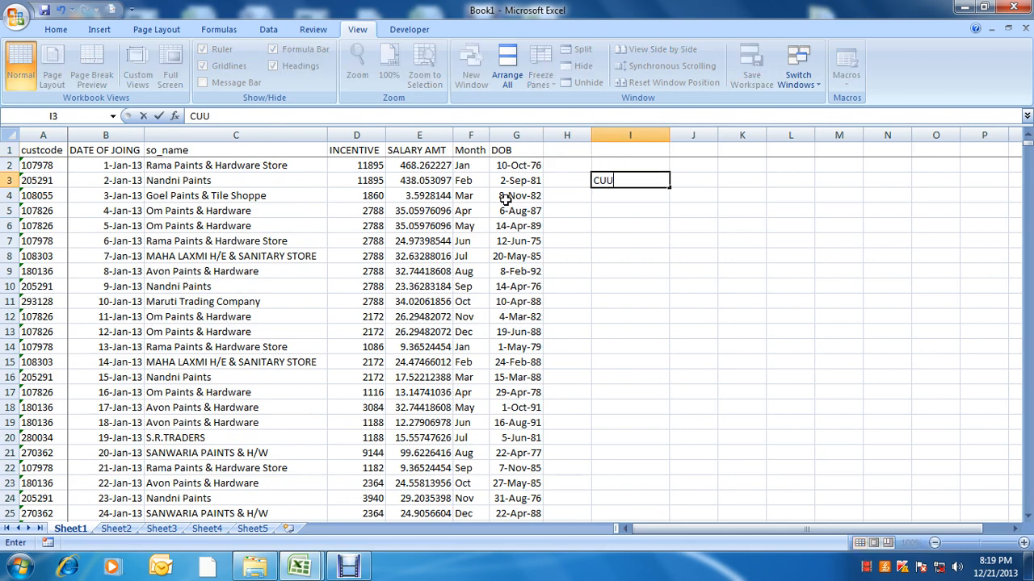
{"action": "type", "text": "CODE"}
{"action": "key", "text": "Return"}
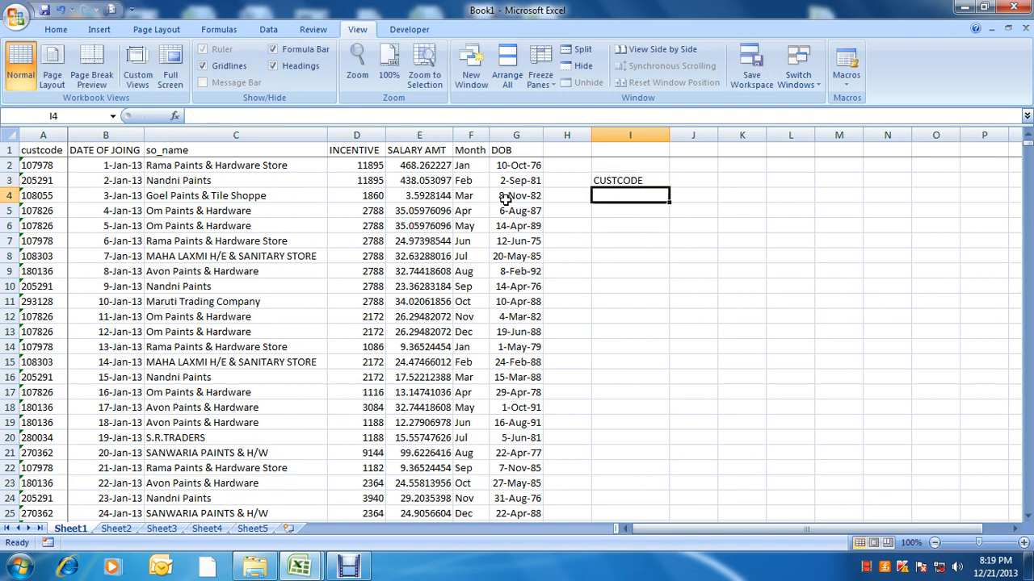
- Examine the custcode values in rows 4 to 7 and return to the cell below the CUSTCODE header in column I
{"action": "key", "text": "Left"}
{"action": "key", "text": "Left"}
{"action": "key", "text": "Left"}
{"action": "key", "text": "Left"}
{"action": "key", "text": "Left"}
{"action": "key", "text": "Left"}
{"action": "key", "text": "Left"}
{"action": "key", "text": "Left"}
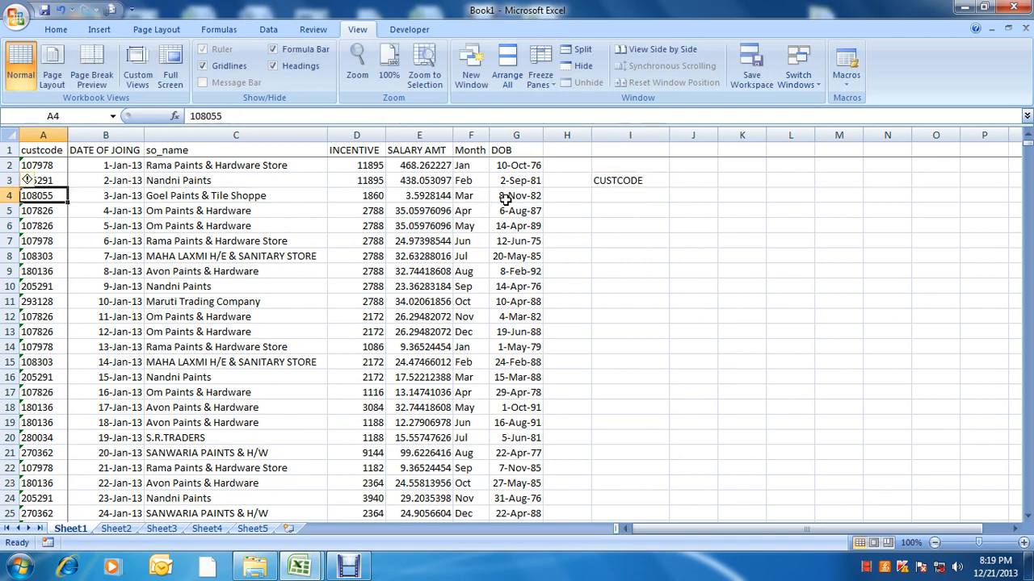
{"action": "key", "text": "Down"}
{"action": "key", "text": "Down"}
{"action": "key", "text": "Down"}
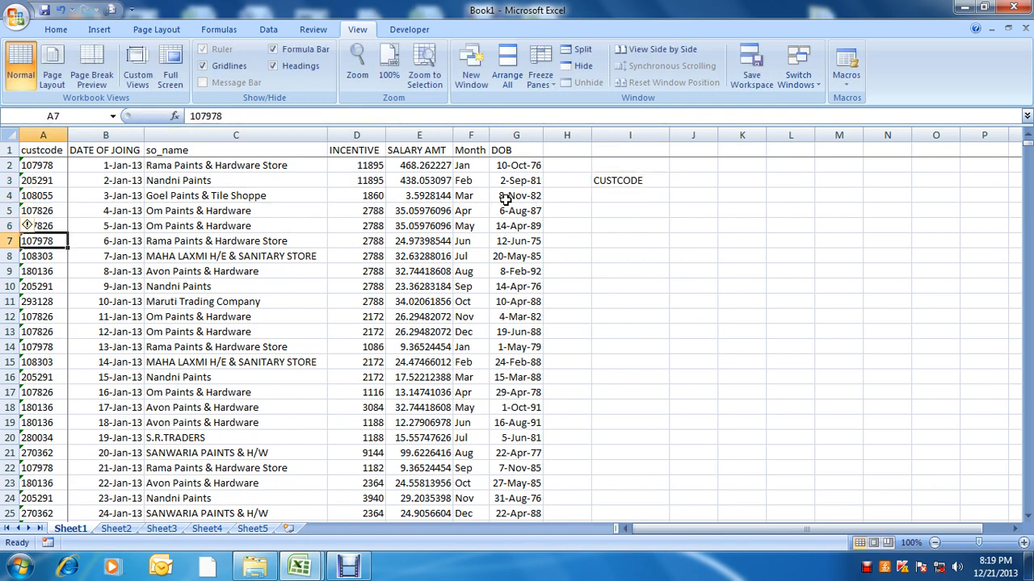
{"action": "key", "text": "Right"}
{"action": "key", "text": "Right"}
{"action": "key", "text": "Right"}
{"action": "key", "text": "Right"}
{"action": "key", "text": "Right"}
{"action": "key", "text": "Right"}
{"action": "key", "text": "Right"}
{"action": "key", "text": "Right"}
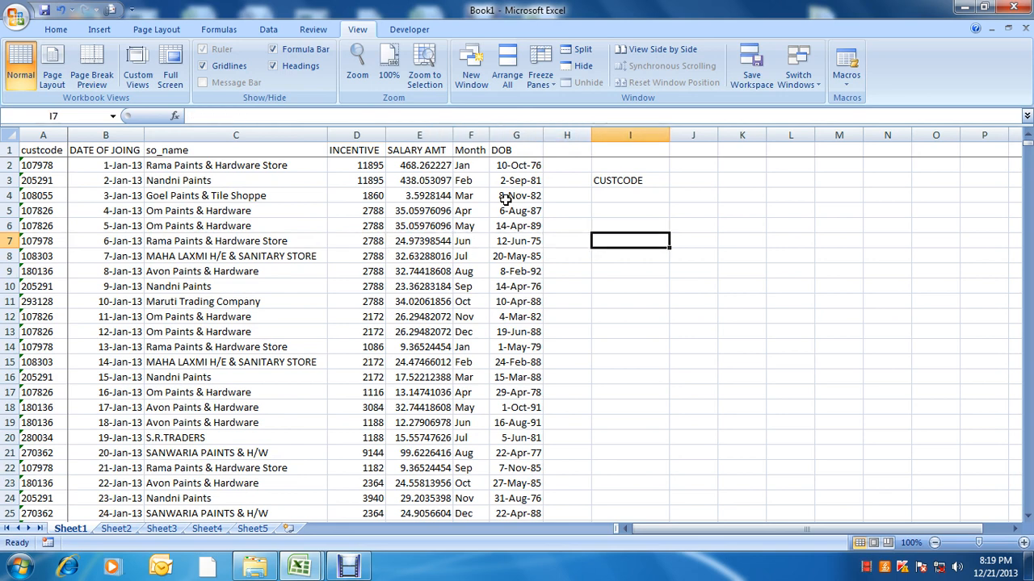
{"action": "key", "text": "Up"}
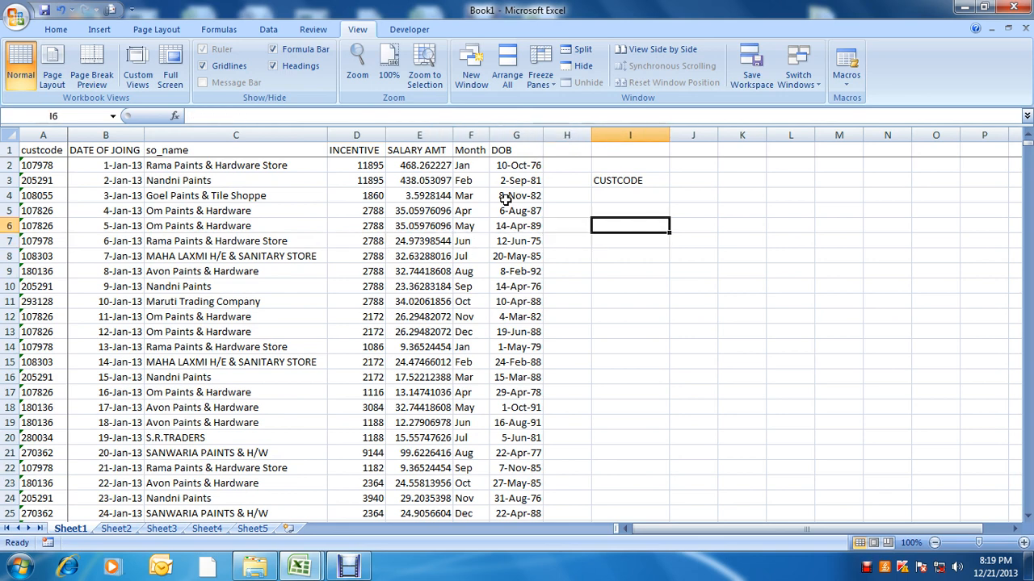
{"action": "key", "text": "Up"}
{"action": "key", "text": "Up"}
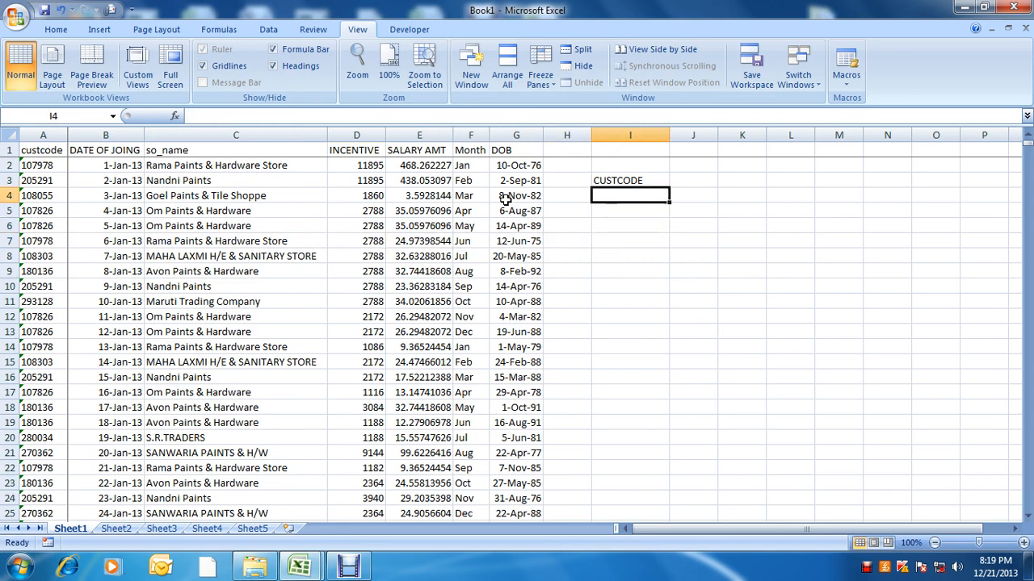
- Enter the header DOB in cell J3
{"action": "key", "text": "Right"}
{"action": "key", "text": "Up"}
{"action": "type", "text": "DOB"}
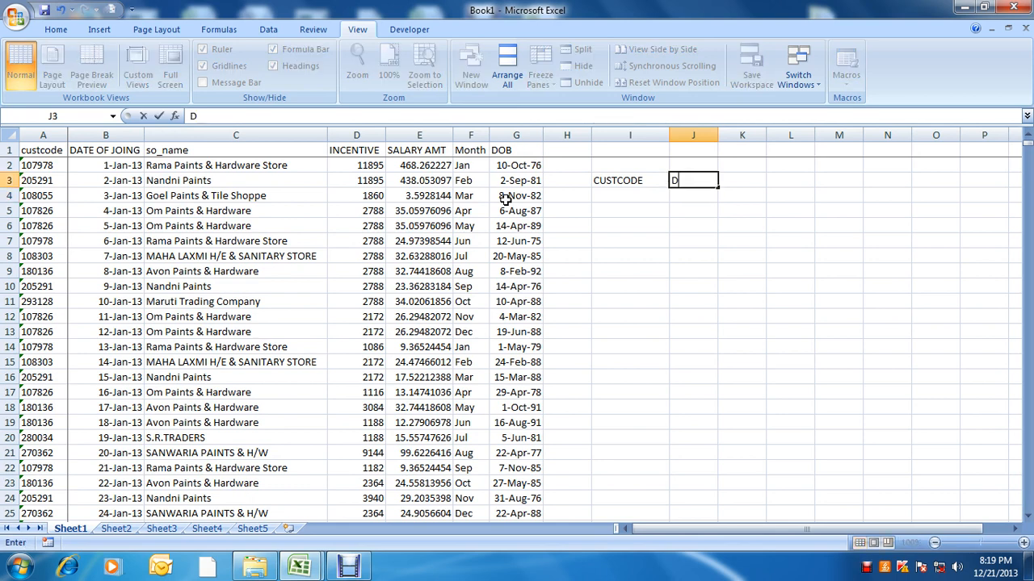
{"action": "key", "text": "Return"}
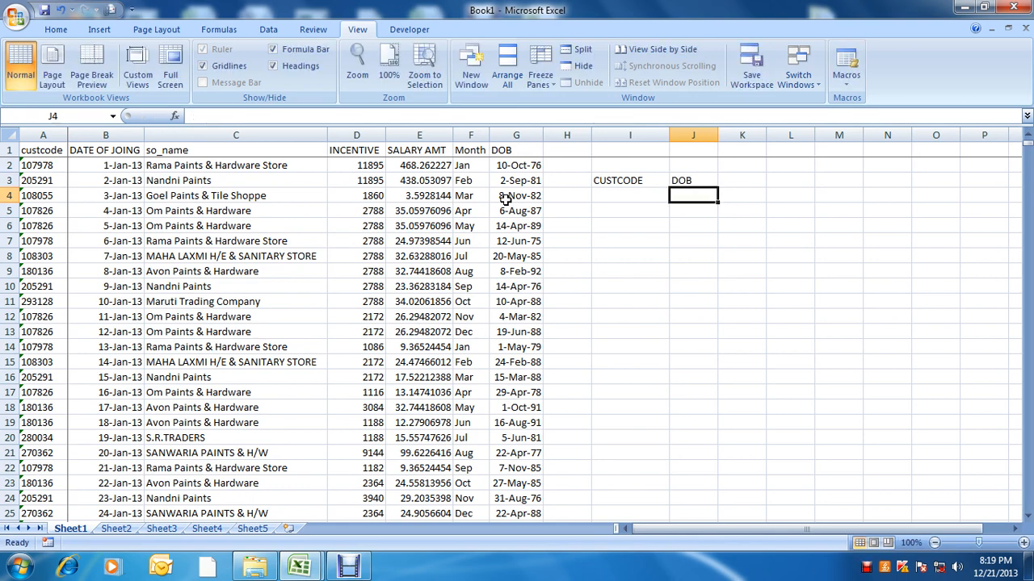
- Copy the custcode from cell A8 and paste it into cell I4 under the CUSTCODE header
{"action": "key", "text": "Left"}
{"action": "key", "text": "Left"}
{"action": "key", "text": "Left"}
{"action": "key", "text": "Left"}
{"action": "key", "text": "Left"}
{"action": "key", "text": "Left"}
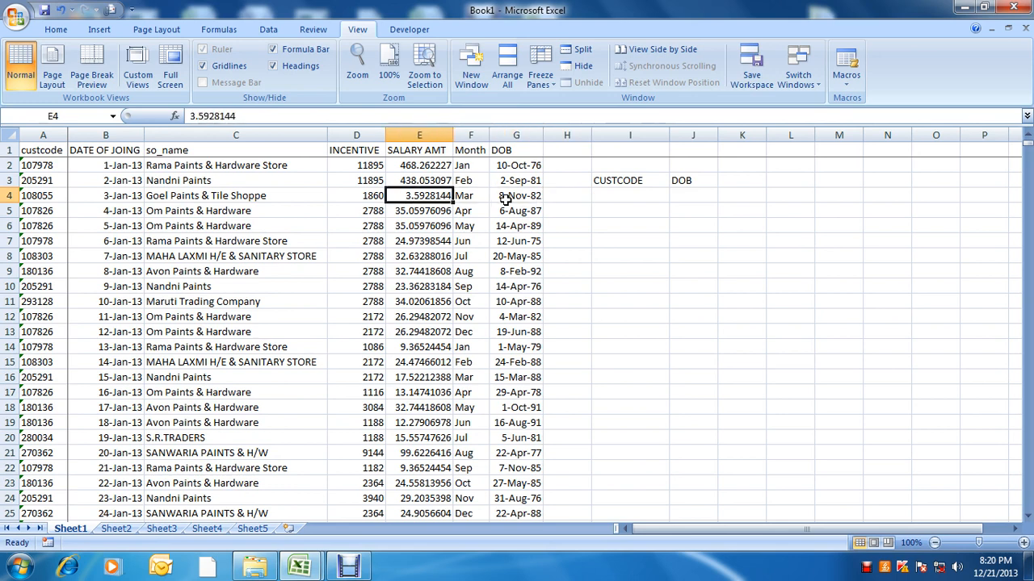
{"action": "key", "text": "Home"}
{"action": "key", "text": "Down"}
{"action": "key", "text": "Down"}
{"action": "key", "text": "Down"}
{"action": "key", "text": "Down"}
{"action": "key", "text": "ctrl+c"}
{"action": "key", "text": "Right"}
{"action": "key", "text": "Right"}
{"action": "key", "text": "Right"}
{"action": "key", "text": "Right"}
{"action": "key", "text": "Right"}
{"action": "key", "text": "Right"}
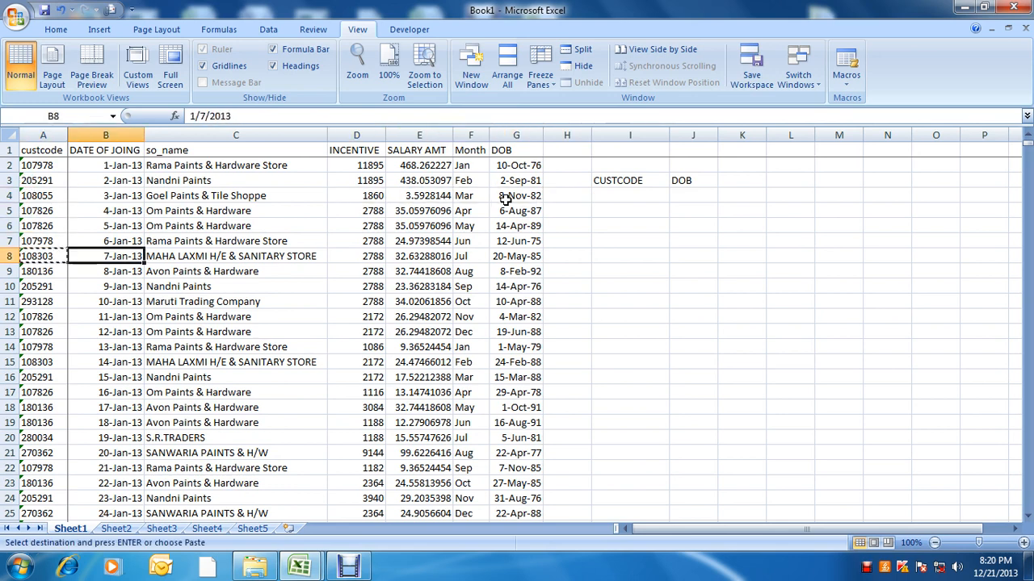
{"action": "key", "text": "Up"}
{"action": "key", "text": "Up"}
{"action": "key", "text": "Up"}
{"action": "key", "text": "Up"}
{"action": "key", "text": "Right"}
{"action": "key", "text": "Right"}
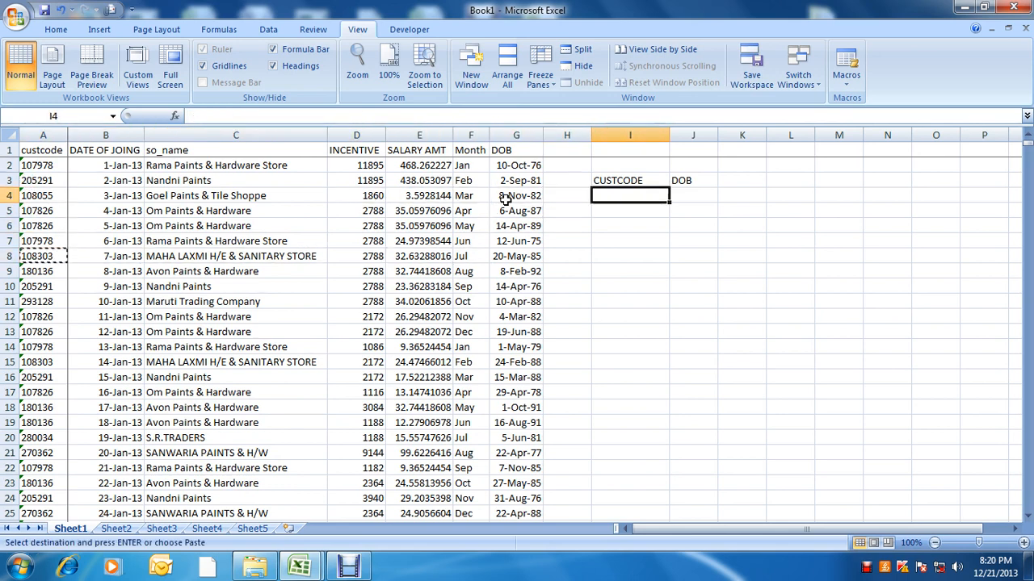
{"action": "key", "text": "ctrl+v"}
- Copy the custcode from cell A204 and paste it into cell I5 of the lookup area
{"action": "key", "text": "Left"}
{"action": "key", "text": "Left"}
{"action": "key", "text": "Left"}
{"action": "key", "text": "Home"}
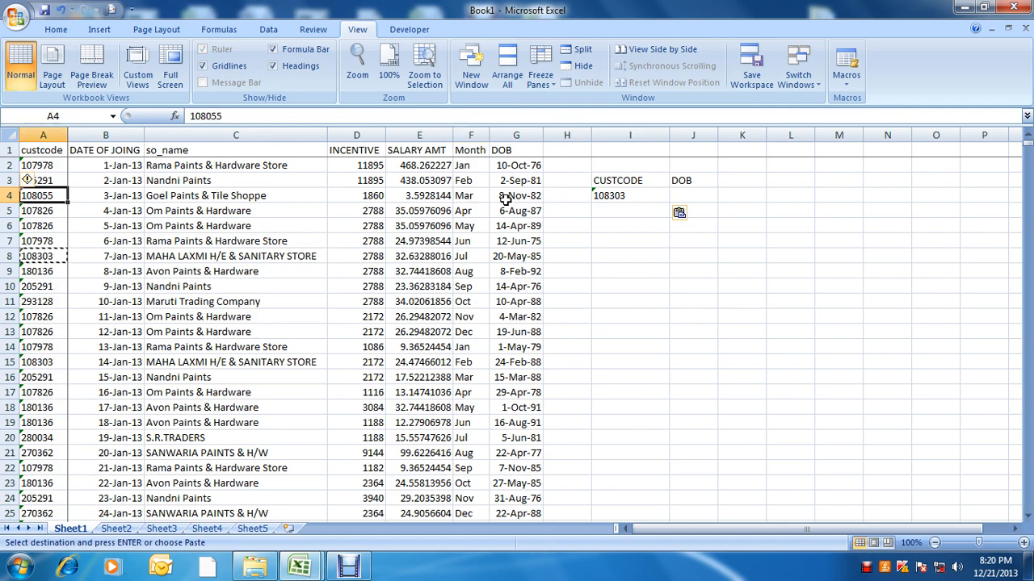
{"action": "key", "text": "Down"}
{"action": "key", "text": "Down"}
{"action": "key", "text": "Down"}
{"action": "key", "text": "Down"}
{"action": "key", "text": "Down"}
{"action": "key", "text": "Down"}
{"action": "key", "text": "Down"}
{"action": "key", "text": "Down"}
{"action": "key", "text": "Down"}
{"action": "key", "text": "Down"}
{"action": "key", "text": "Down"}
{"action": "key", "text": "Down"}
{"action": "key", "text": "Down"}
{"action": "key", "text": "Down"}
{"action": "key", "text": "Down"}
{"action": "key", "text": "Down"}
{"action": "key", "text": "Down"}
{"action": "key", "text": "Down"}
{"action": "key", "text": "Down"}
{"action": "key", "text": "Down"}
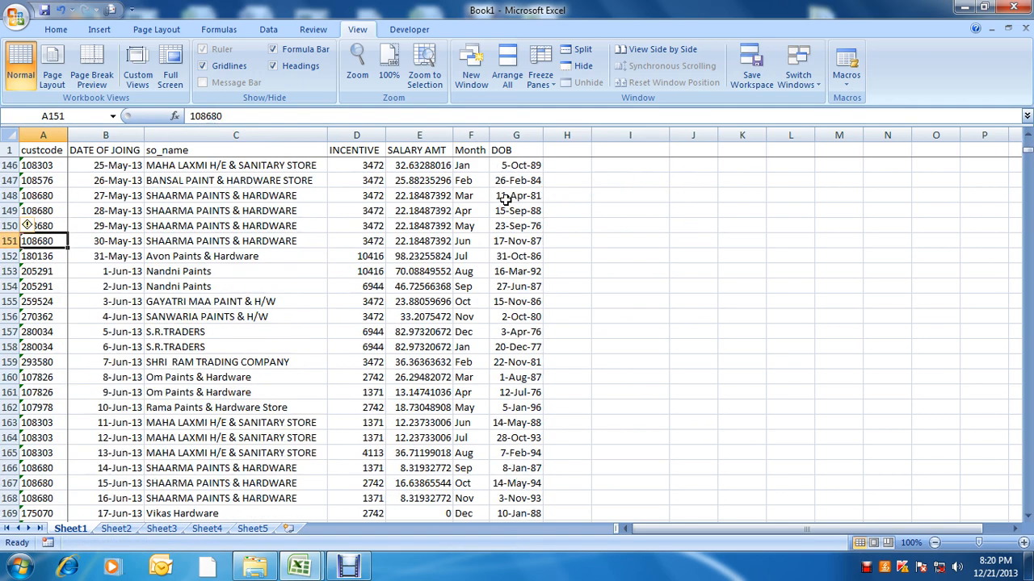
{"action": "key", "text": "Down"}
{"action": "key", "text": "Down"}
{"action": "key", "text": "Down"}
{"action": "key", "text": "Down"}
{"action": "key", "text": "Down"}
{"action": "key", "text": "Down"}
{"action": "key", "text": "Down"}
{"action": "key", "text": "Down"}
{"action": "key", "text": "Down"}
{"action": "key", "text": "Down"}
{"action": "key", "text": "Down"}
{"action": "key", "text": "Down"}
{"action": "key", "text": "Down"}
{"action": "key", "text": "Down"}
{"action": "key", "text": "Down"}
{"action": "key", "text": "Down"}
{"action": "key", "text": "Down"}
{"action": "key", "text": "Down"}
{"action": "key", "text": "Down"}
{"action": "key", "text": "Down"}
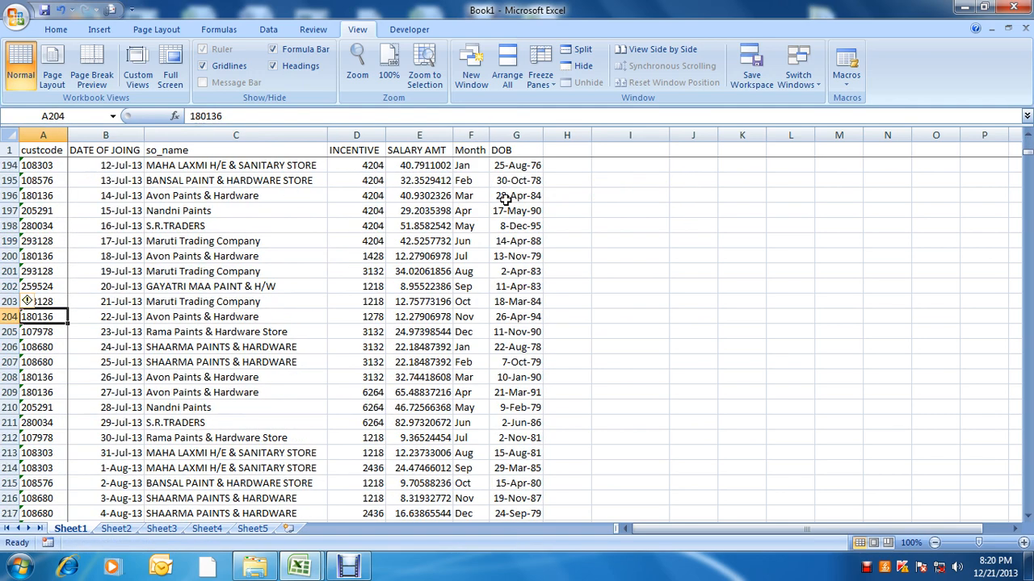
{"action": "key", "text": "ctrl+c"}
{"action": "key", "text": "ctrl+Up"}
{"action": "key", "text": "Right"}
{"action": "key", "text": "Right"}
{"action": "key", "text": "Right"}
{"action": "key", "text": "Right"}
{"action": "key", "text": "Right"}
{"action": "key", "text": "Right"}
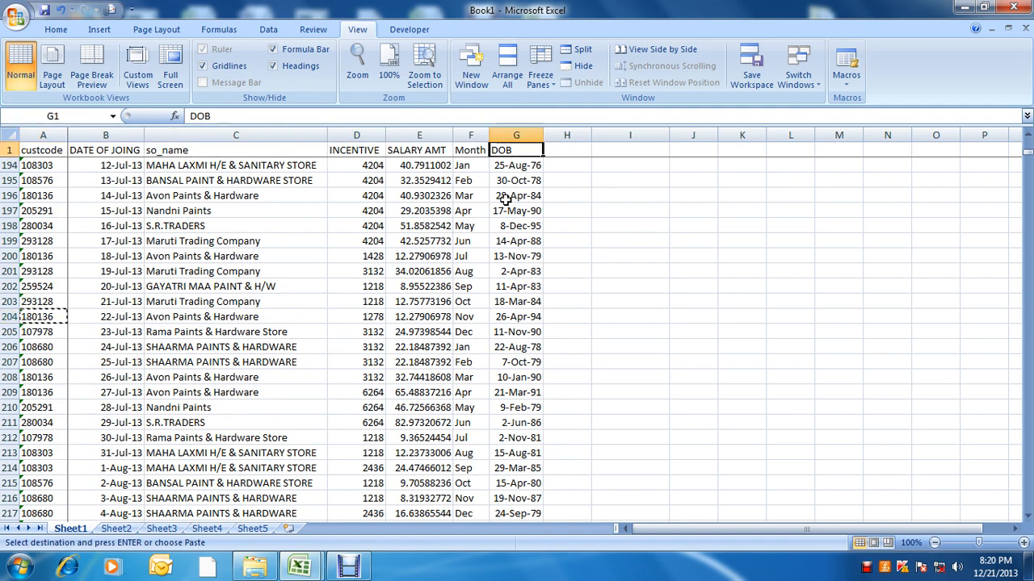
{"action": "key", "text": "Right"}
{"action": "key", "text": "Right"}
{"action": "key", "text": "Right"}
{"action": "key", "text": "Down"}
{"action": "key", "text": "Down"}
{"action": "key", "text": "Down"}
{"action": "key", "text": "Left"}
{"action": "key", "text": "Down"}
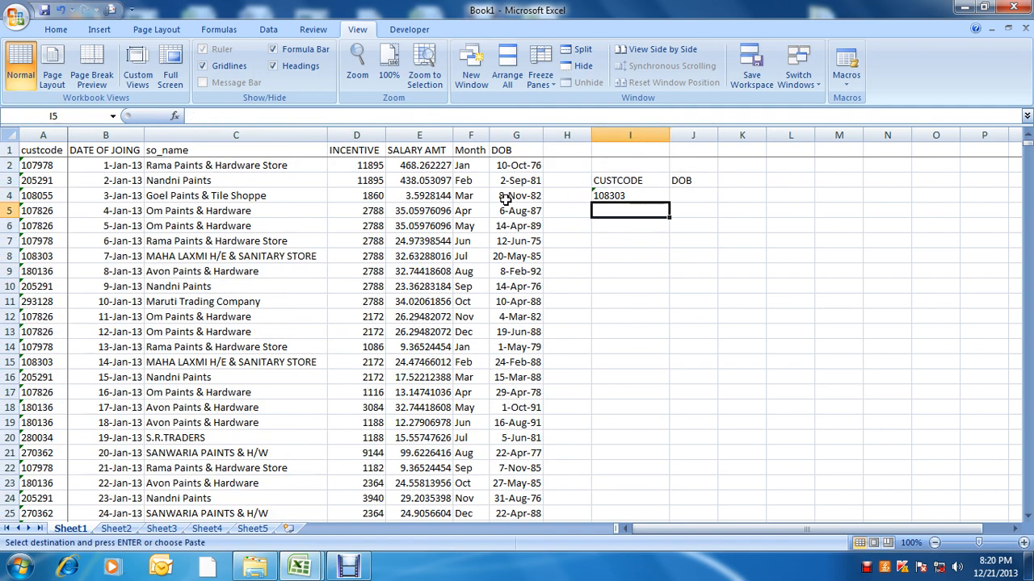
{"action": "key", "text": "ctrl+v"}
- Copy the last custcode in column A, cell A7887, into cell I6 and close the Clipboard pane
{"action": "key", "text": "Down"}
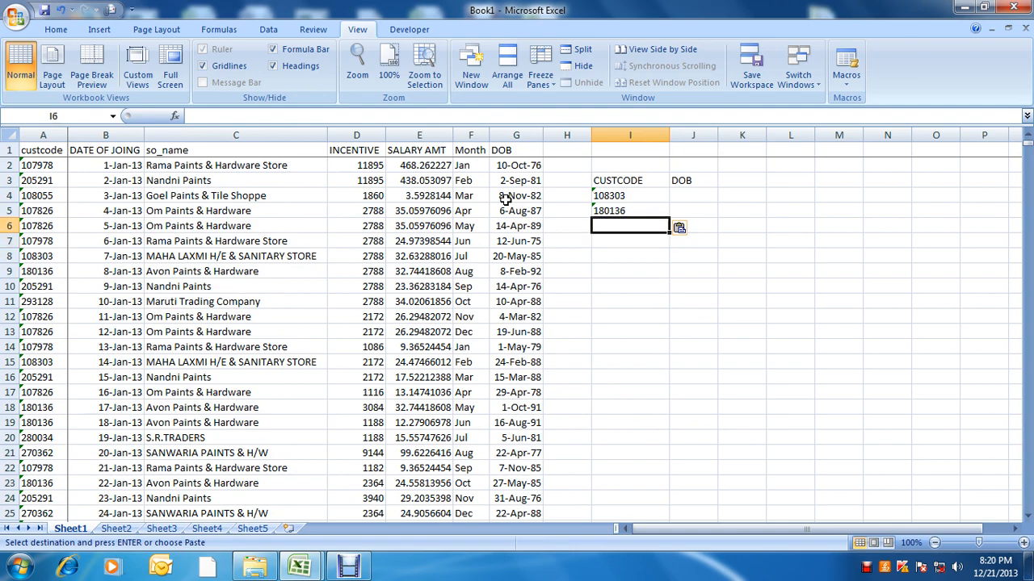
{"action": "key", "text": "Left"}
{"action": "key", "text": "Left"}
{"action": "key", "text": "ctrl+Left"}
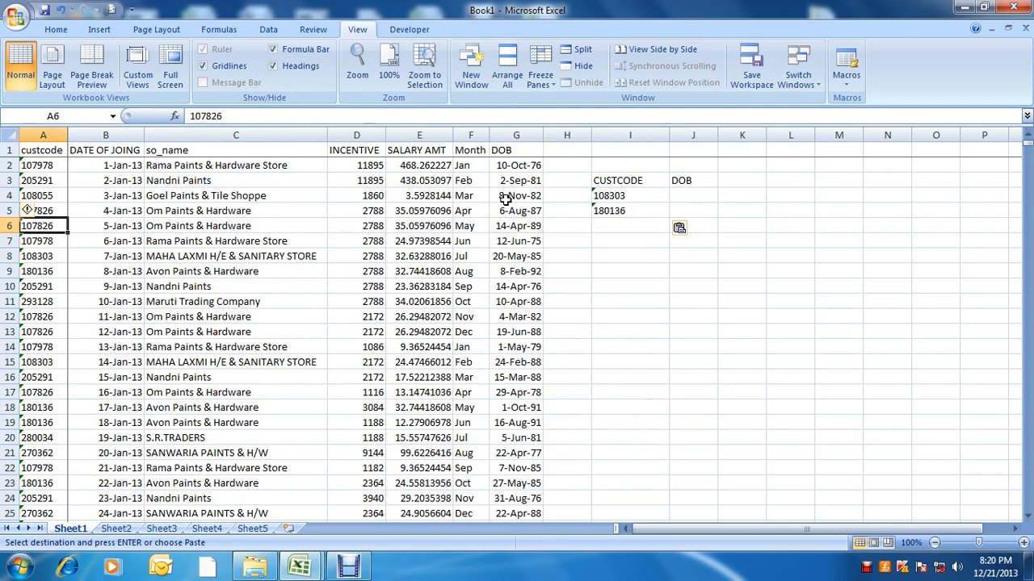
{"action": "key", "text": "ctrl+Down"}
{"action": "key", "text": "ctrl+Up"}
{"action": "key", "text": "Down"}
{"action": "key", "text": "Down"}
{"action": "key", "text": "Down"}
{"action": "key", "text": "Down"}
{"action": "key", "text": "Down"}
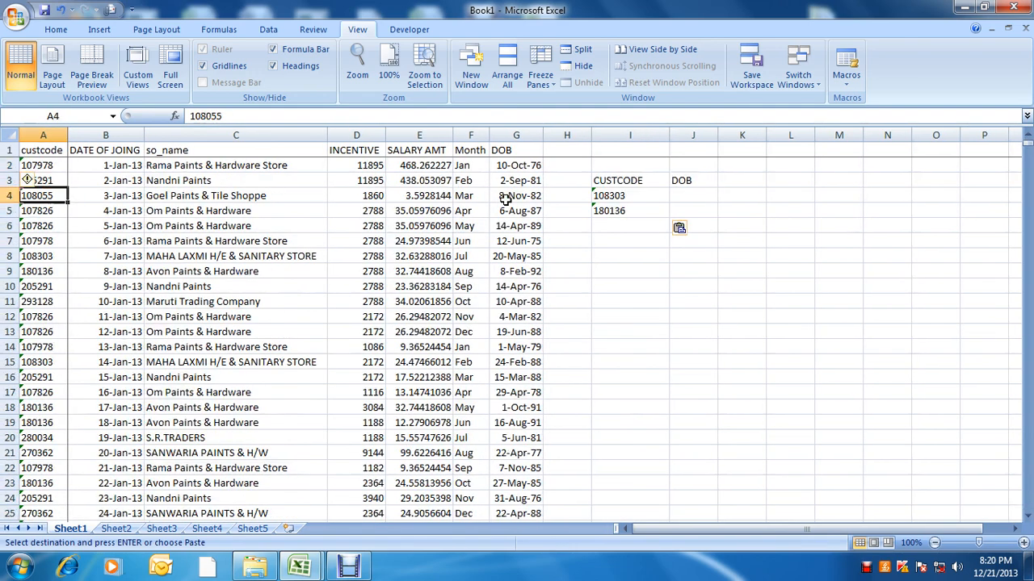
{"action": "key", "text": "ctrl+Down"}
{"action": "key", "text": "ctrl+c"}
{"action": "key", "text": "ctrl+Up"}
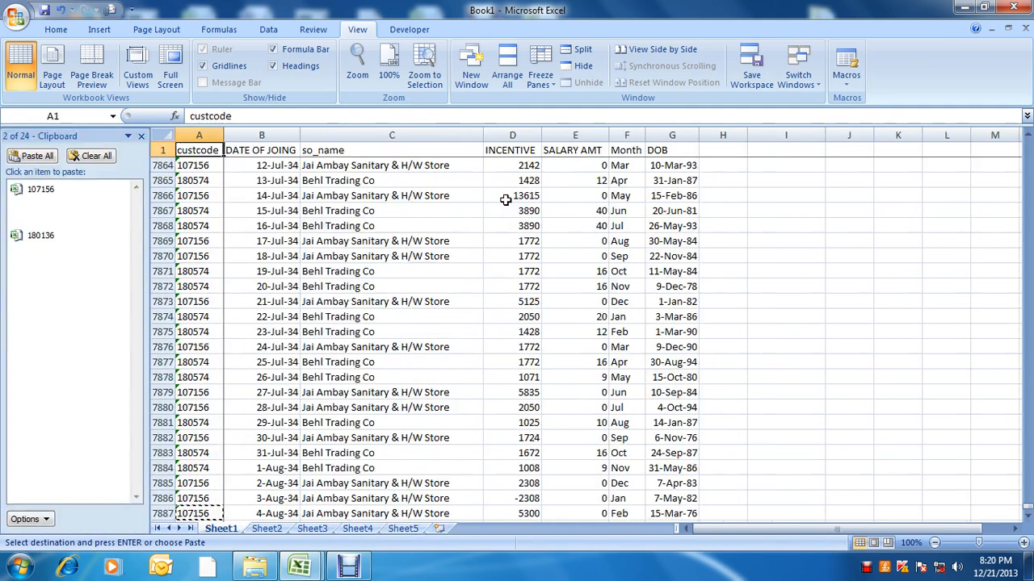
{"action": "key", "text": "Right"}
{"action": "key", "text": "Right"}
{"action": "key", "text": "Right"}
{"action": "key", "text": "Right"}
{"action": "key", "text": "Right"}
{"action": "key", "text": "Right"}
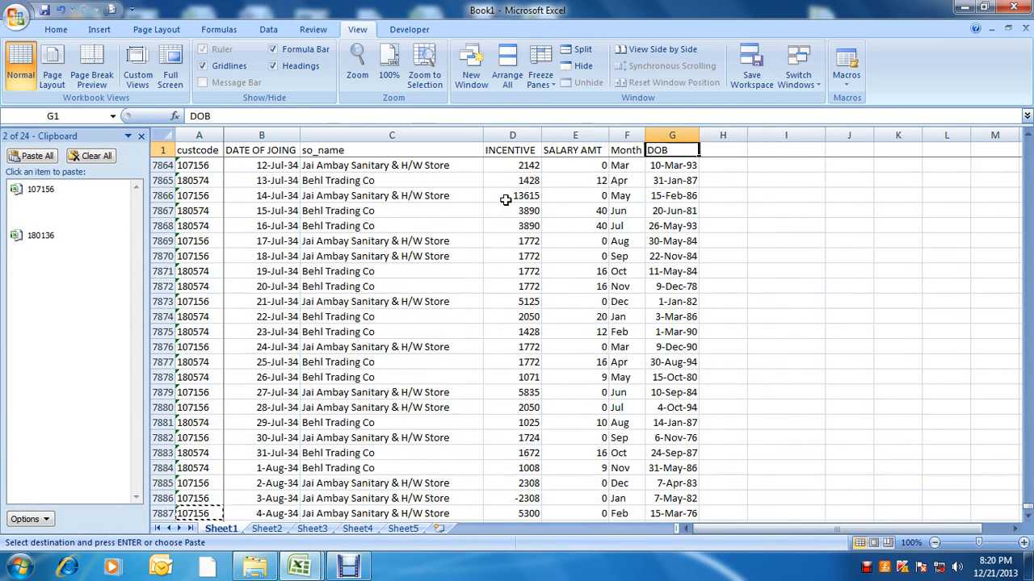
{"action": "key", "text": "Down"}
{"action": "key", "text": "Down"}
{"action": "key", "text": "Down"}
{"action": "key", "text": "Right"}
{"action": "key", "text": "Right"}
{"action": "key", "text": "Down"}
{"action": "key", "text": "Down"}
{"action": "key", "text": "ctrl+v"}
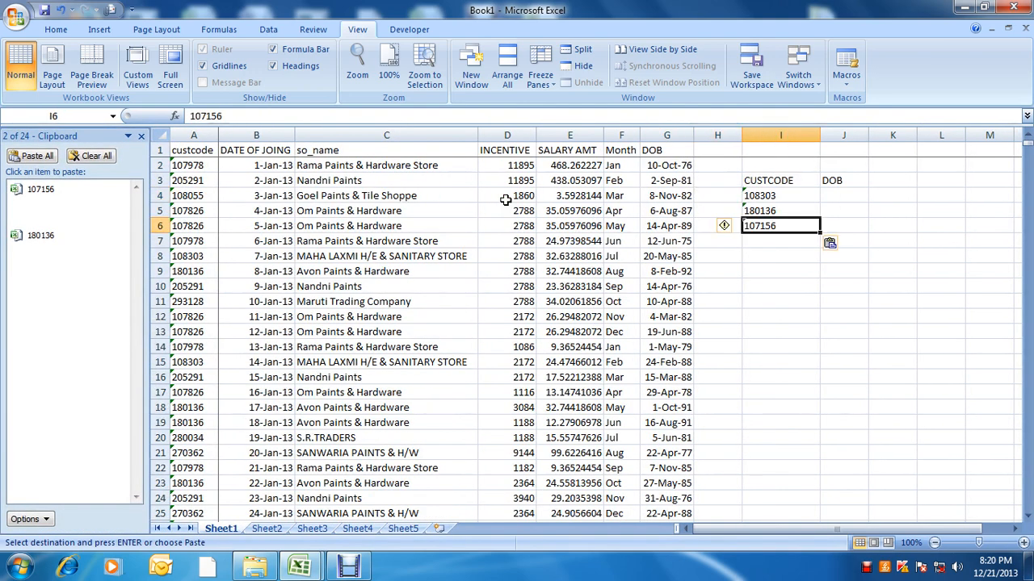
{"action": "left_click", "coordinate": [141, 136]}
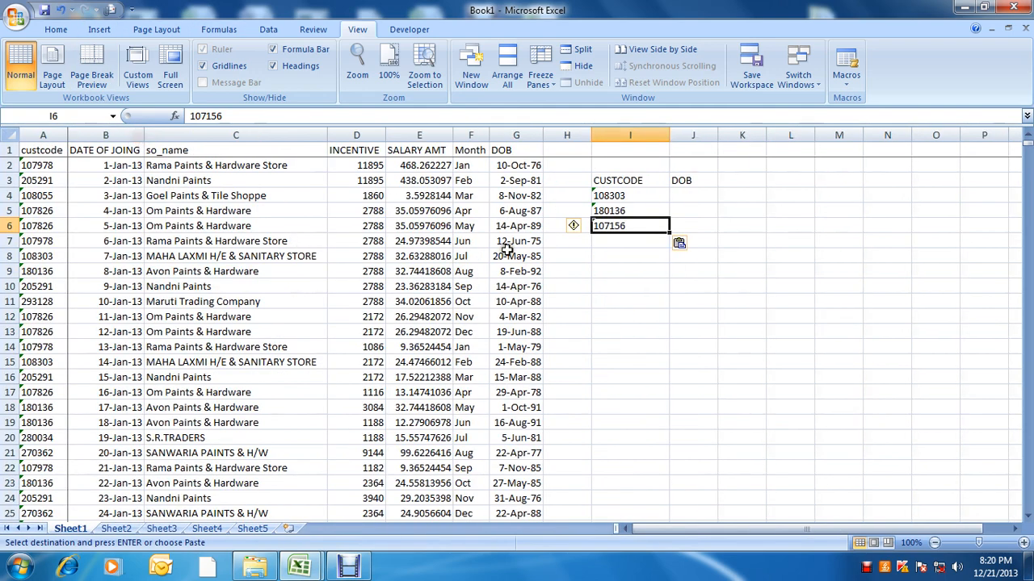
- Search the whole custcode column A for the code copied from cell I4
{"action": "key", "text": "Left"}
{"action": "key", "text": "Left"}
{"action": "key", "text": "Left"}
{"action": "key", "text": "Left"}
{"action": "key", "text": "Left"}
{"action": "key", "text": "Left"}
{"action": "key", "text": "Left"}
{"action": "key", "text": "Left"}
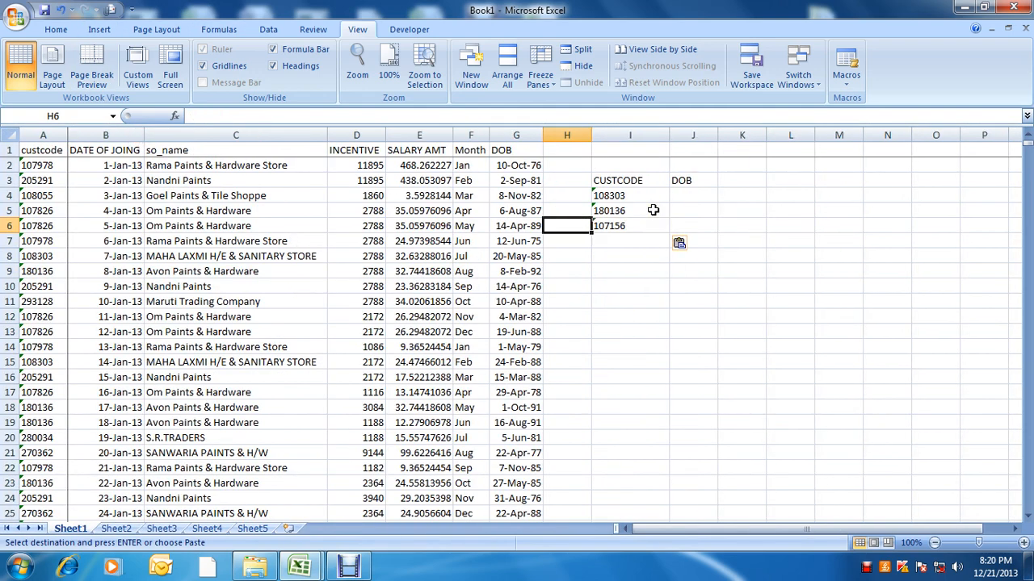
{"action": "key", "text": "Right"}
{"action": "key", "text": "Right"}
{"action": "key", "text": "Right"}
{"action": "key", "text": "Right"}
{"action": "key", "text": "Right"}
{"action": "key", "text": "Right"}
{"action": "key", "text": "Right"}
{"action": "key", "text": "Right"}
{"action": "key", "text": "Right"}
{"action": "key", "text": "Up"}
{"action": "key", "text": "Up"}
{"action": "key", "text": "Left"}
{"action": "key", "text": "ctrl+c"}
{"action": "key", "text": "Left"}
{"action": "key", "text": "Left"}
{"action": "key", "text": "Left"}
{"action": "key", "text": "Left"}
{"action": "key", "text": "Left"}
{"action": "key", "text": "Left"}
{"action": "key", "text": "Left"}
{"action": "key", "text": "Left"}
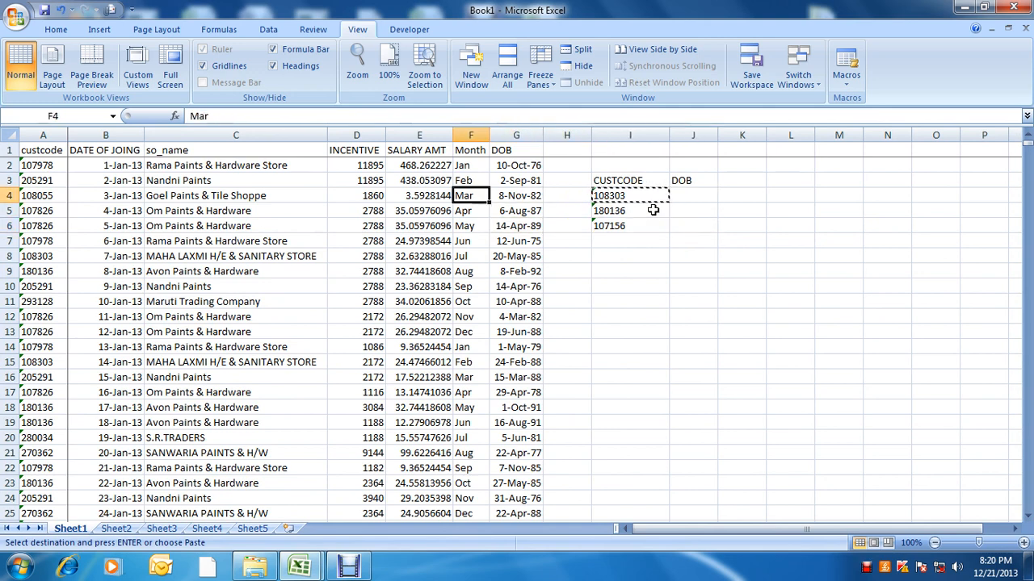
{"action": "key", "text": "ctrl+space"}
{"action": "key", "text": "ctrl+f"}
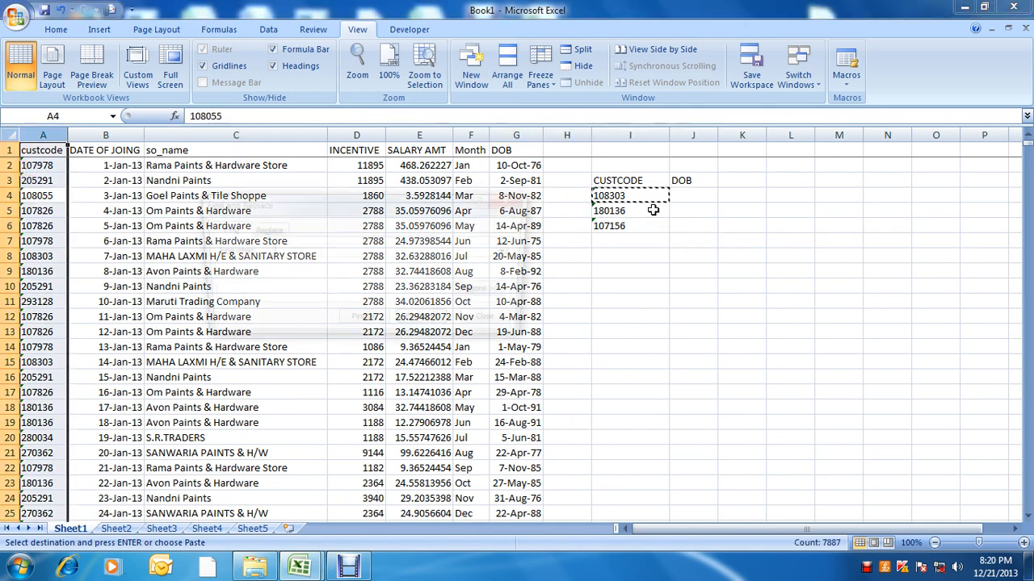
{"action": "key", "text": "ctrl+v"}
{"action": "key", "text": "Return"}
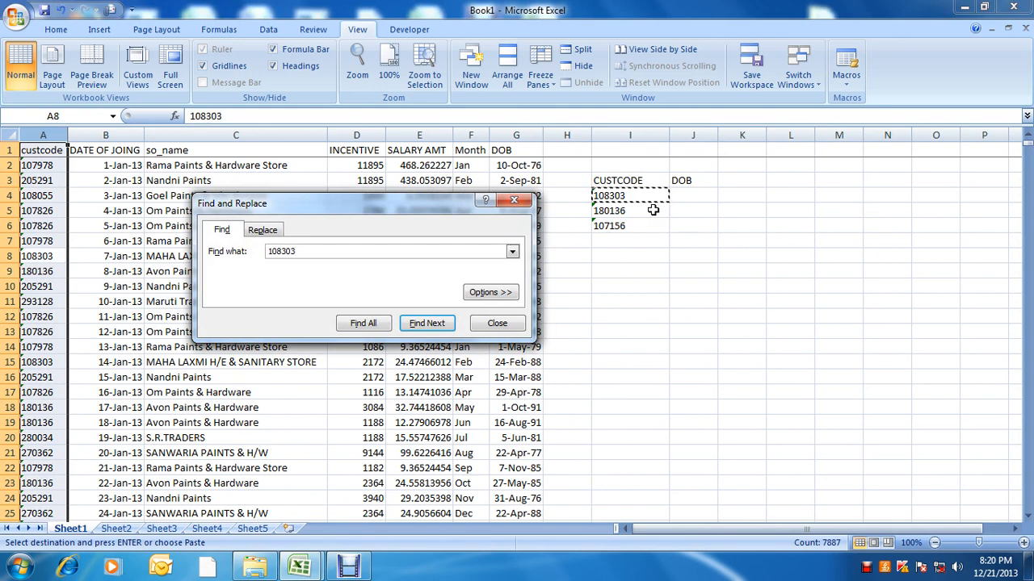
{"action": "key", "text": "Escape"}
- Go along row 8 from the custcode to its DOB value in cell G8
{"action": "key", "text": "Right"}
{"action": "key", "text": "Left"}
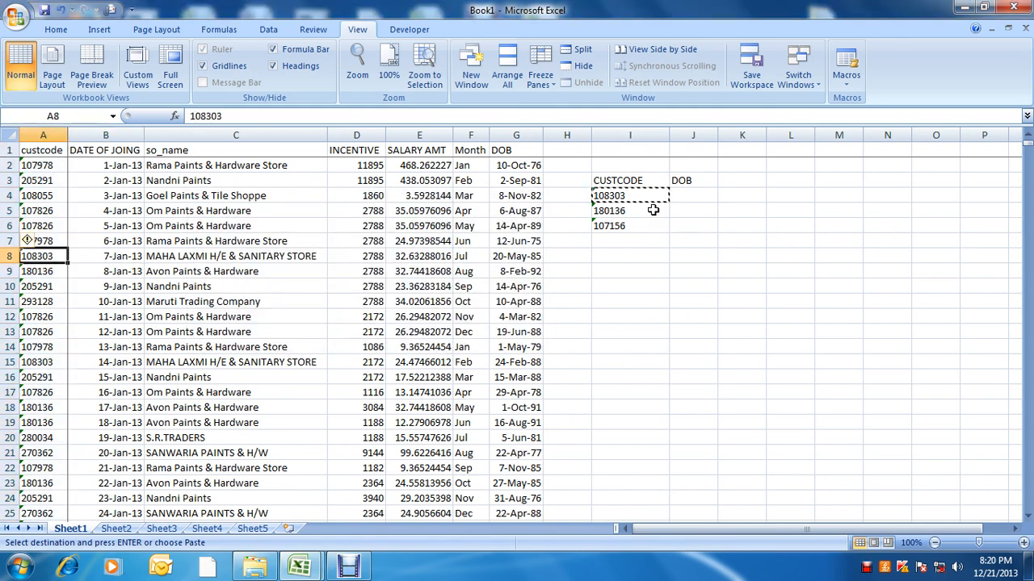
{"action": "key", "text": "Right"}
{"action": "key", "text": "Right"}
{"action": "key", "text": "Right"}
{"action": "key", "text": "Right"}
{"action": "key", "text": "Right"}
{"action": "key", "text": "Right"}
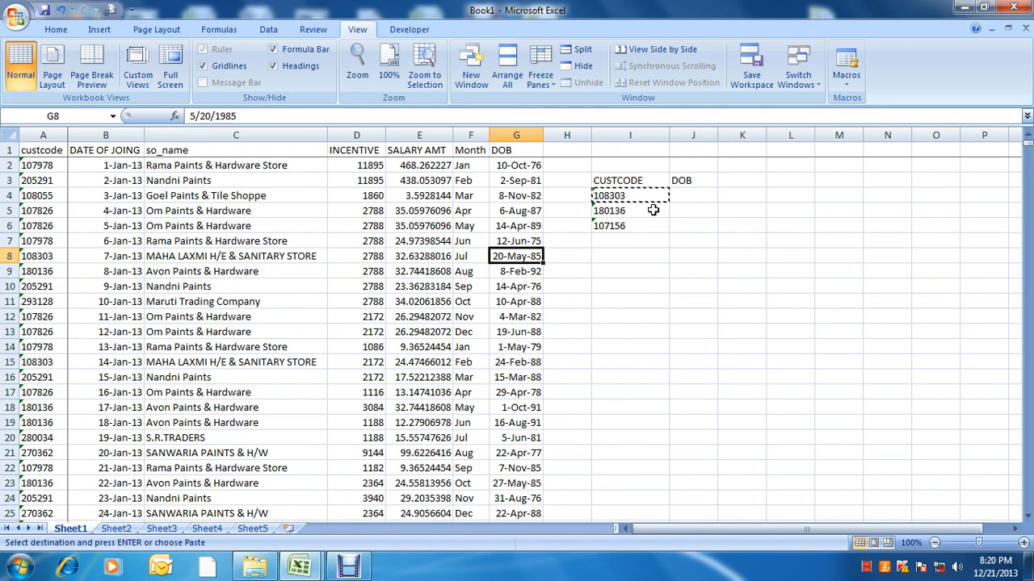
- Return to the custcode in cell I4 and cancel its pending copy
{"action": "key", "text": "Right"}
{"action": "key", "text": "Up"}
{"action": "key", "text": "Up"}
{"action": "key", "text": "Up"}
{"action": "key", "text": "Up"}
{"action": "key", "text": "Right"}
{"action": "key", "text": "Escape"}
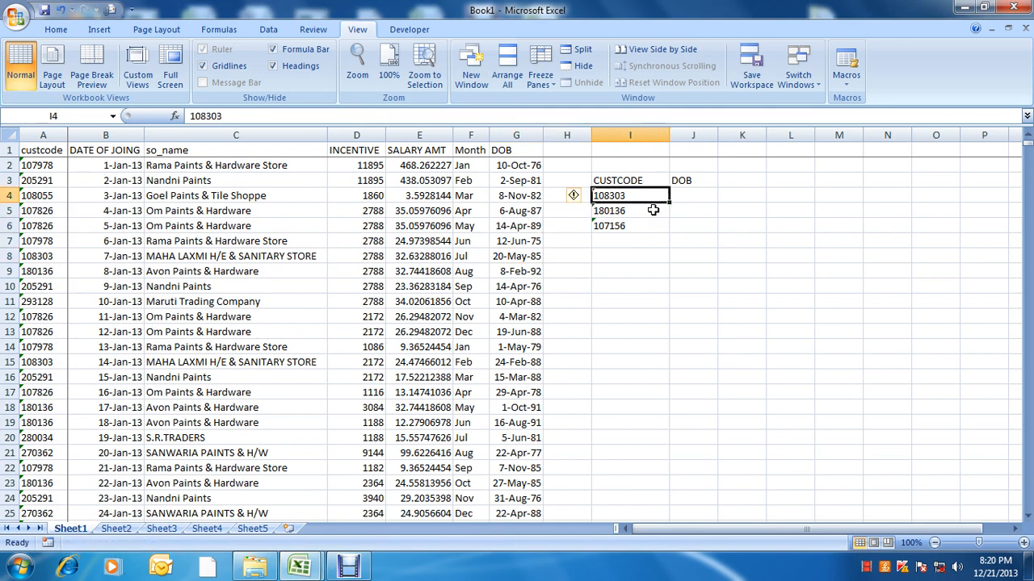
- Copy the DOB from cell G8 into cell J4 of the lookup area
{"action": "key", "text": "Right"}
{"action": "key", "text": "Left"}
{"action": "key", "text": "Left"}
{"action": "key", "text": "Left"}
{"action": "key", "text": "Down"}
{"action": "key", "text": "Down"}
{"action": "key", "text": "Down"}
{"action": "key", "text": "Down"}
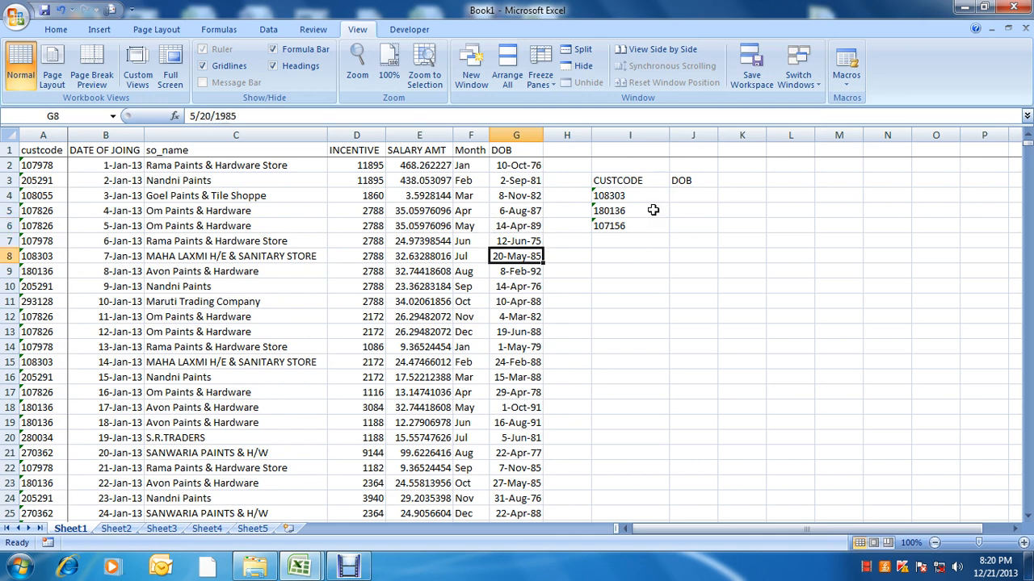
{"action": "key", "text": "ctrl+c"}
{"action": "key", "text": "Up"}
{"action": "key", "text": "Up"}
{"action": "key", "text": "Up"}
{"action": "key", "text": "Right"}
{"action": "key", "text": "Right"}
{"action": "key", "text": "Up"}
{"action": "key", "text": "Right"}
{"action": "key", "text": "ctrl+v"}
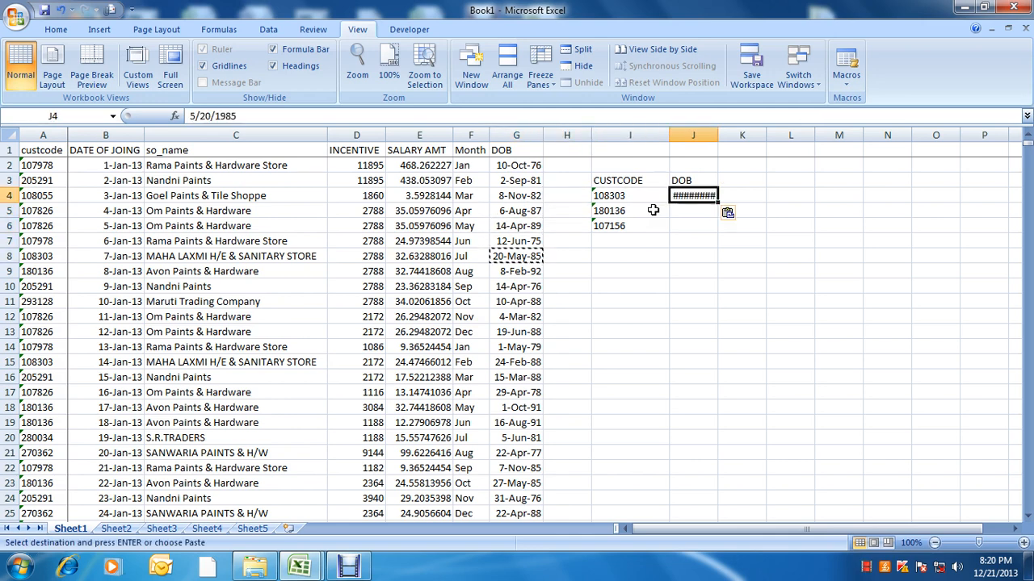
- Fit the width of column J to its contents and cancel the pending copy
{"action": "double_click", "coordinate": [718, 134]}
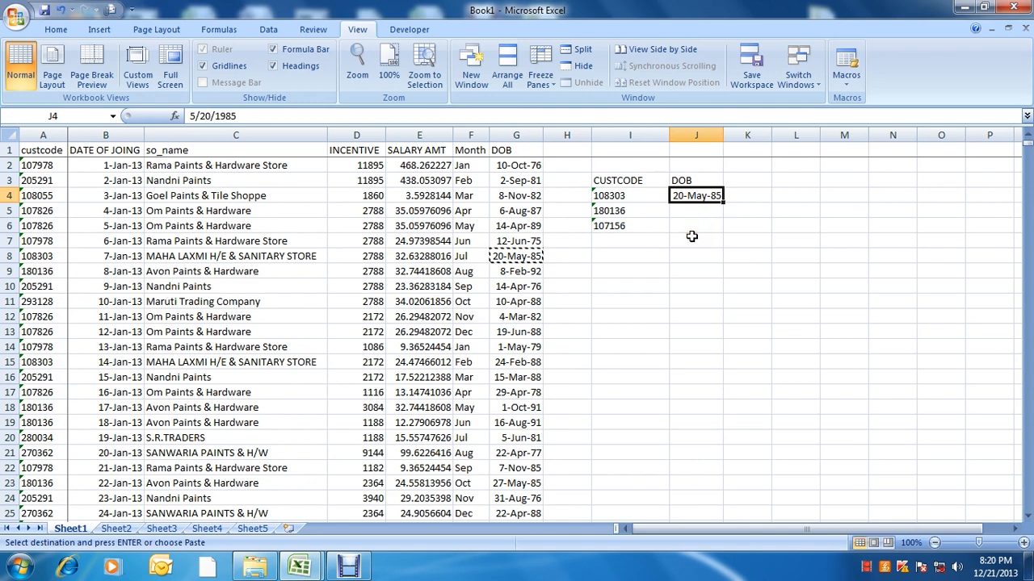
{"action": "key", "text": "Escape"}
{"action": "key", "text": "Left"}
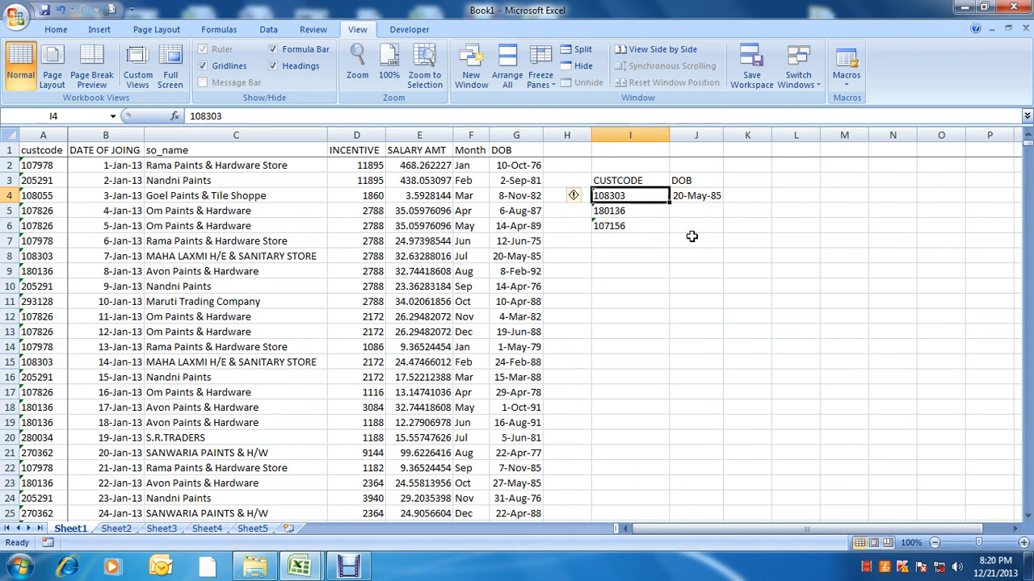
{"action": "key", "text": "Down"}
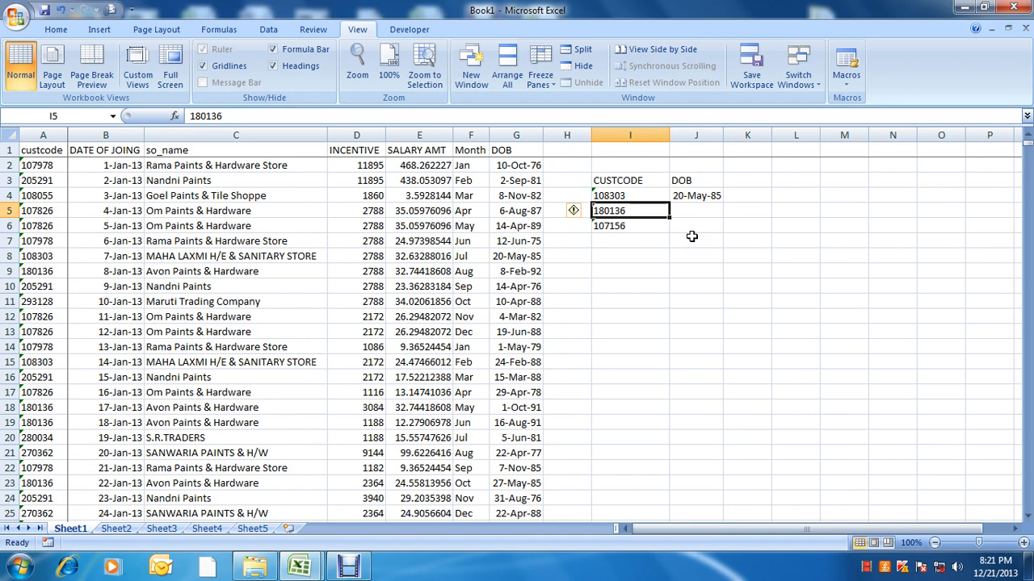
{"action": "key", "text": "Up"}
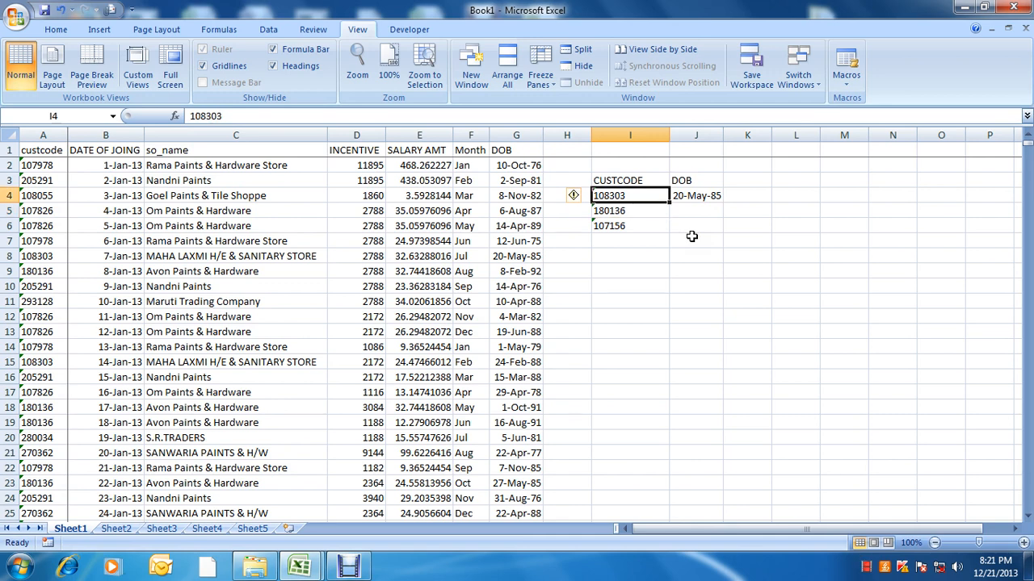
- Clear cell J4 and begin a VLOOKUP formula there with I4 as the lookup value
{"action": "key", "text": "Right"}
{"action": "key", "text": "Delete"}
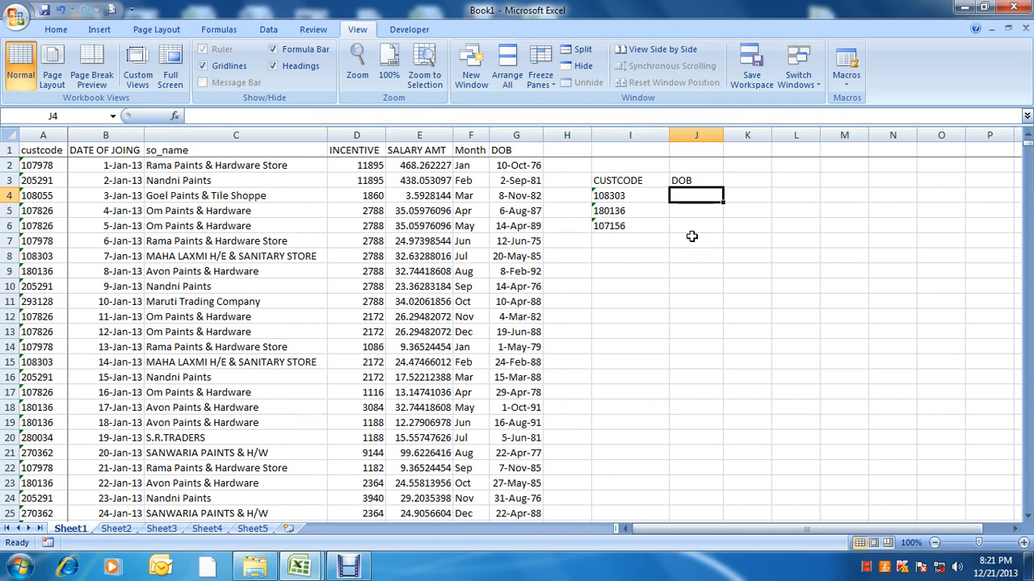
{"action": "type", "text": "=VLO"}
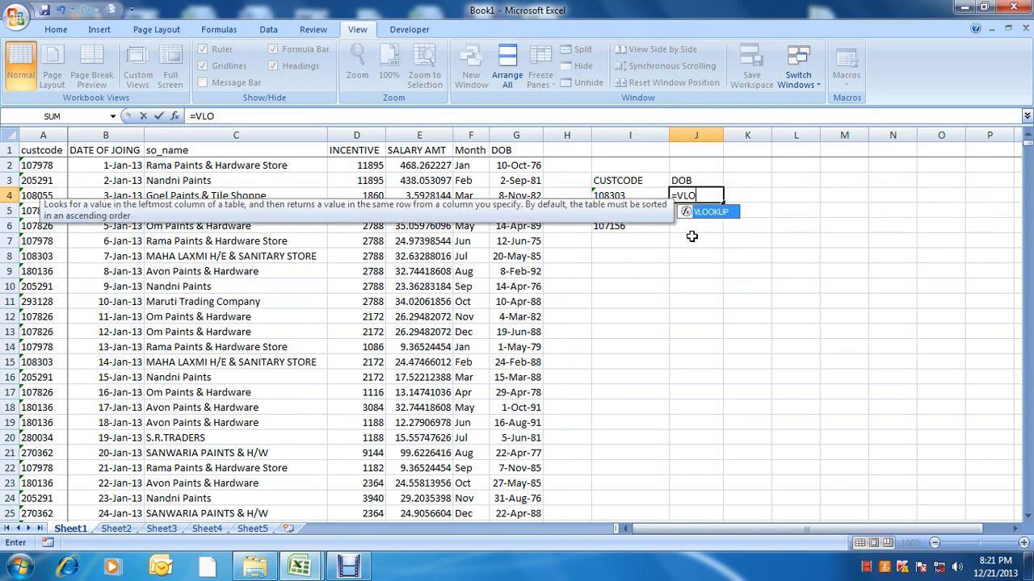
{"action": "type", "text": "OKUP("}
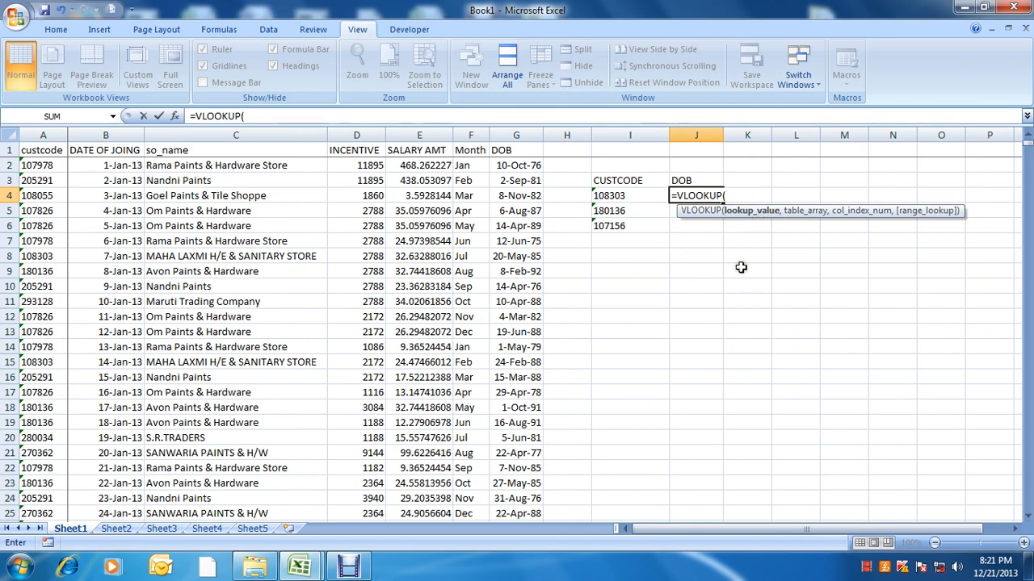
{"action": "left_click", "coordinate": [610, 199]}
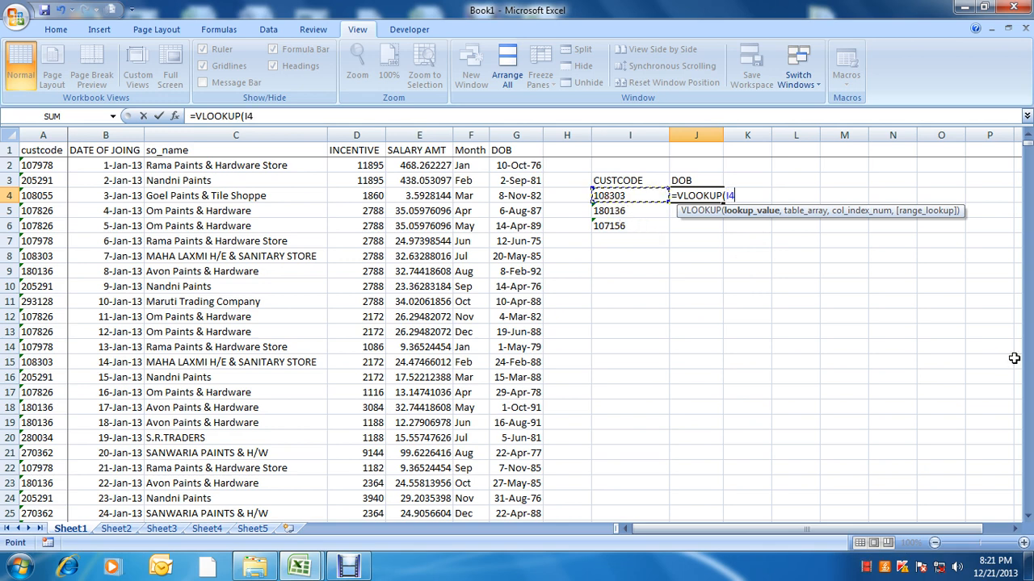
{"action": "type", "text": ","}
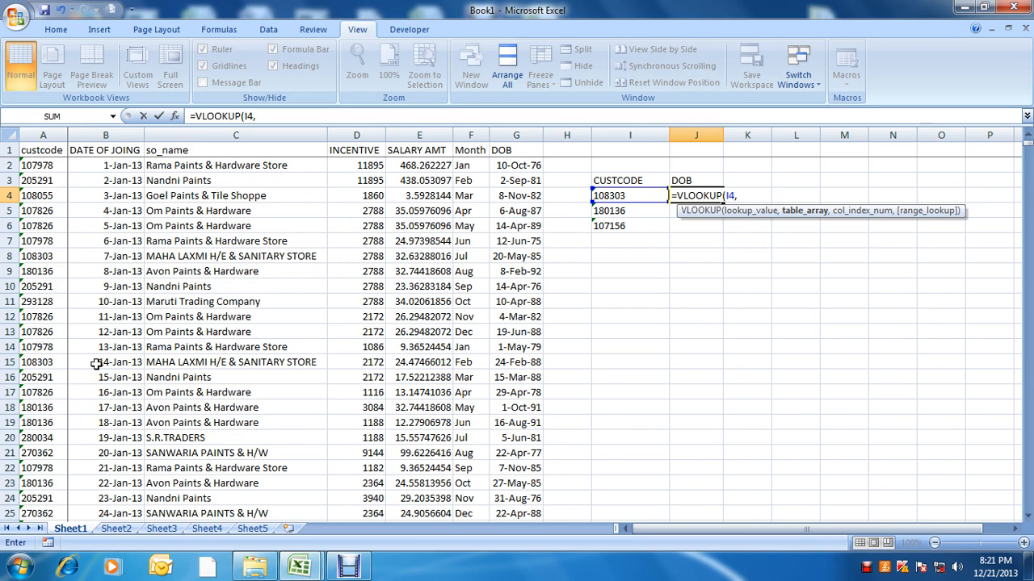
- Specify the range A1:G7887 as the table array of the VLOOKUP formula
{"action": "key", "text": "Left"}
{"action": "key", "text": "Left"}
{"action": "key", "text": "Left"}
{"action": "key", "text": "Left"}
{"action": "key", "text": "Left"}
{"action": "key", "text": "Left"}
{"action": "key", "text": "Left"}
{"action": "key", "text": "Left"}
{"action": "key", "text": "Left"}
{"action": "key", "text": "Up"}
{"action": "key", "text": "Up"}
{"action": "key", "text": "Up"}
{"action": "key", "text": "shift+Right"}
{"action": "key", "text": "shift+Right"}
{"action": "key", "text": "shift+Right"}
{"action": "key", "text": "shift+Right"}
{"action": "key", "text": "shift+Right"}
{"action": "key", "text": "shift+Right"}
{"action": "key", "text": "shift+Right"}
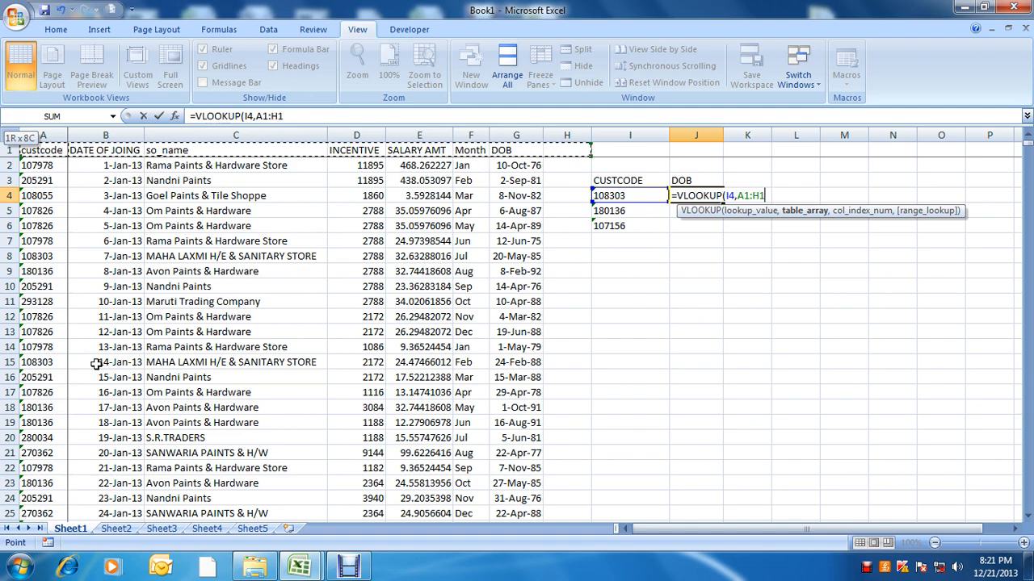
{"action": "key", "text": "shift+Left"}
{"action": "key", "text": "ctrl+shift+Down"}
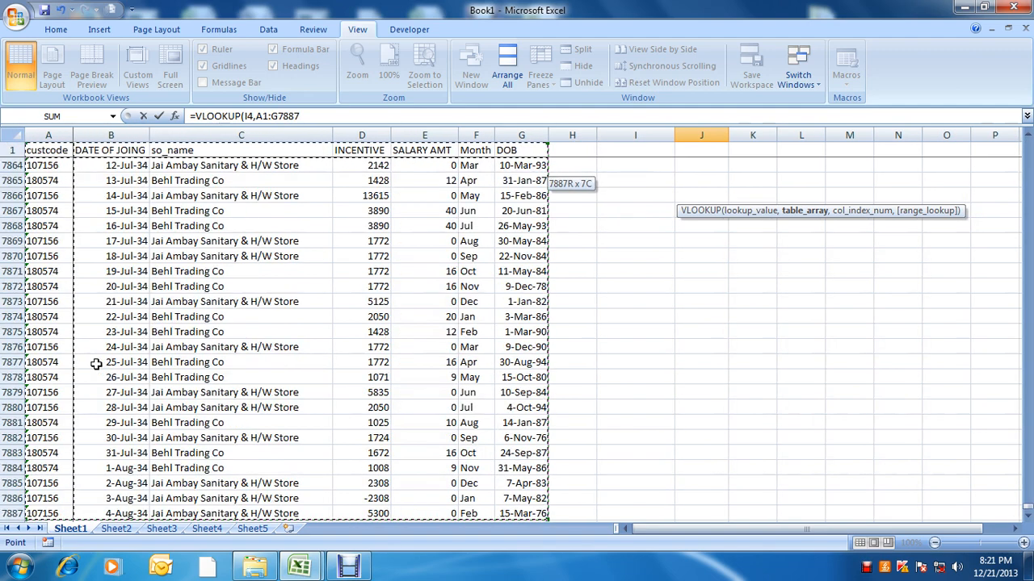
{"action": "type", "text": ","}
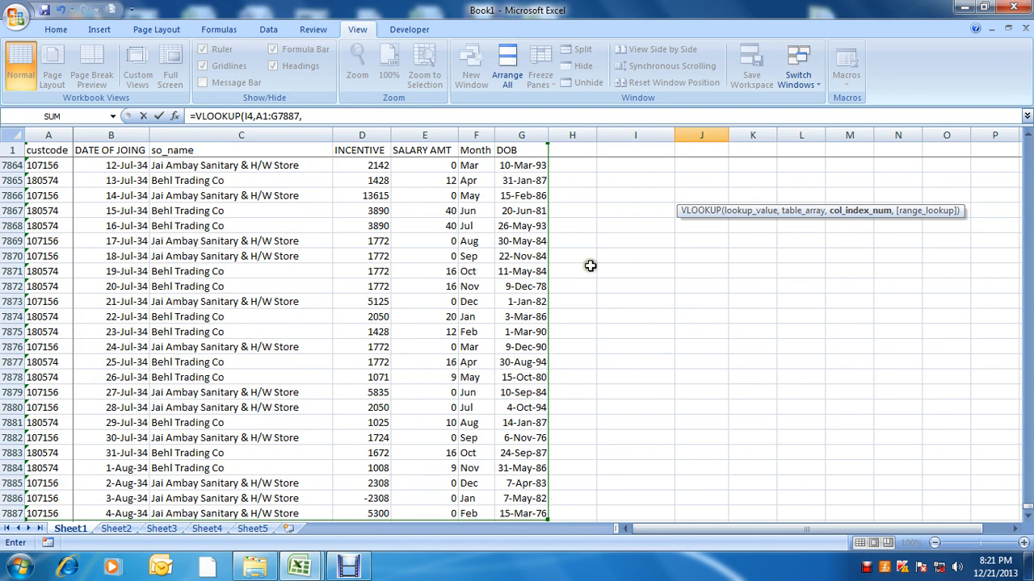
- Complete the VLOOKUP formula in J4 with column index 7 and 0 for an exact match
{"action": "scroll", "coordinate": [767, 272], "scroll_direction": "up", "scroll_amount": 6}
{"action": "scroll", "coordinate": [767, 273], "scroll_direction": "up", "scroll_amount": 20}
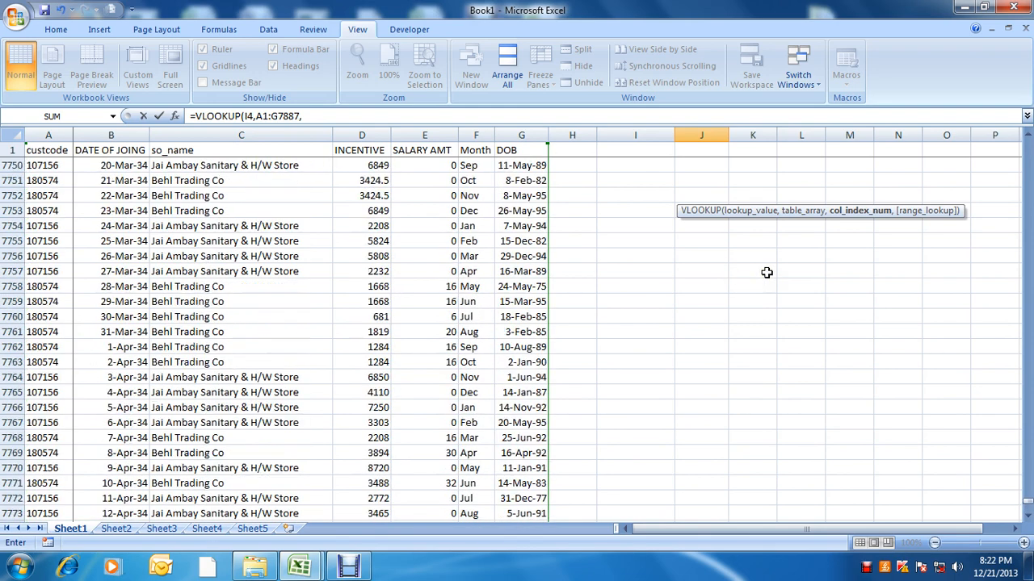
{"action": "scroll", "coordinate": [766, 273], "scroll_direction": "up", "scroll_amount": 20}
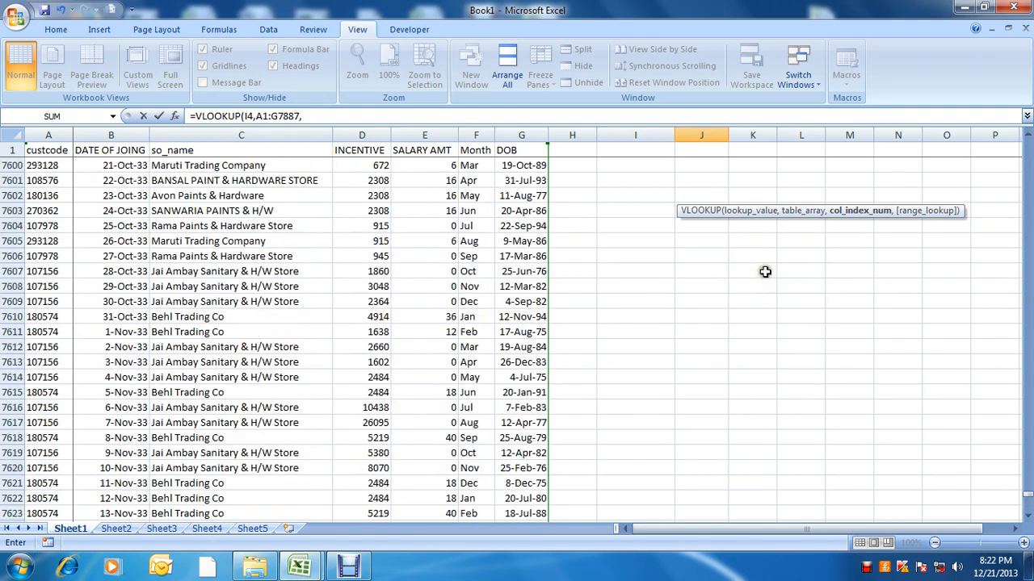
{"action": "scroll", "coordinate": [764, 272], "scroll_direction": "up", "scroll_amount": 3}
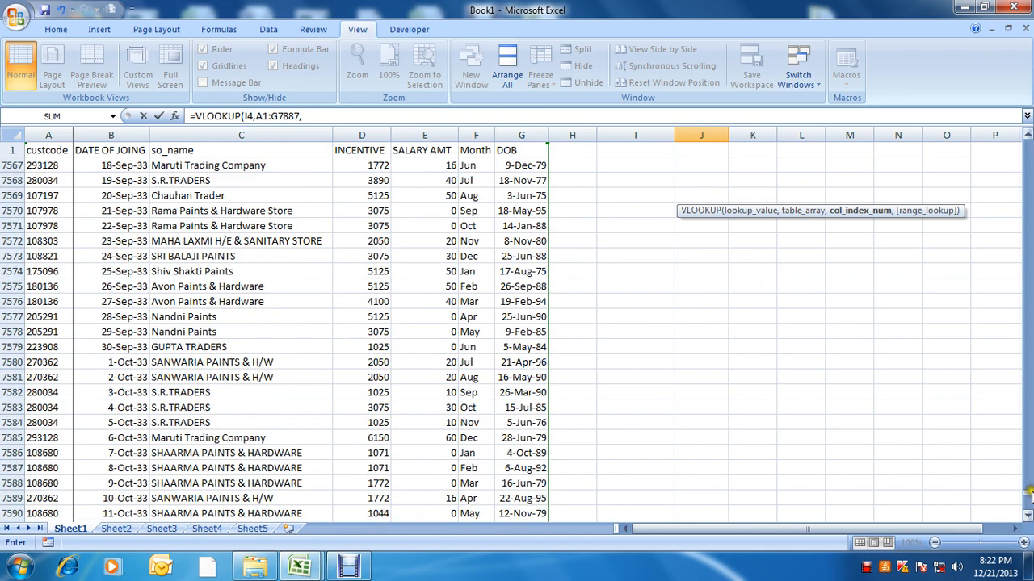
{"action": "left_click_drag", "start_coordinate": [1029, 489], "coordinate": [1030, 138]}
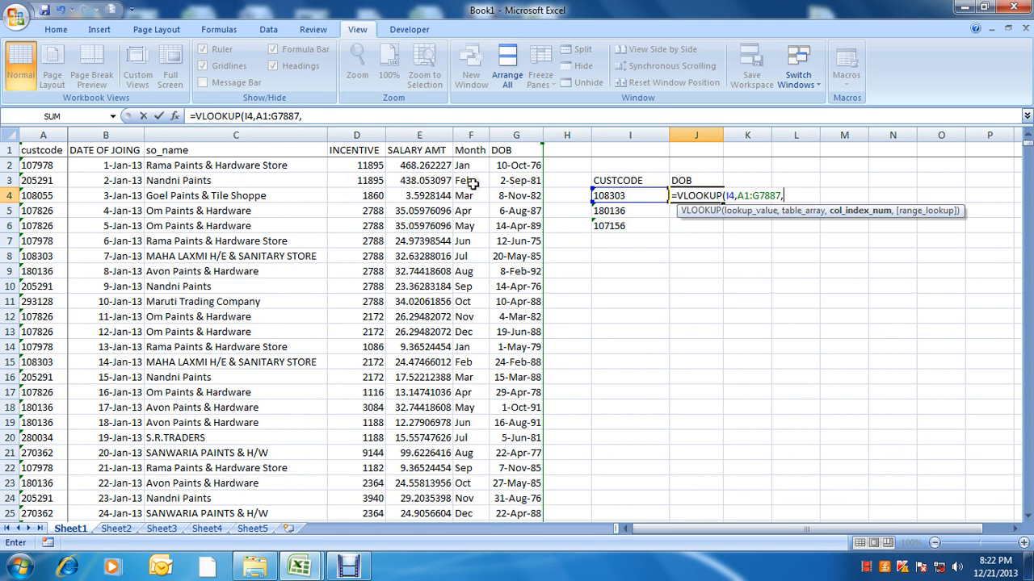
{"action": "type", "text": "7,0"}
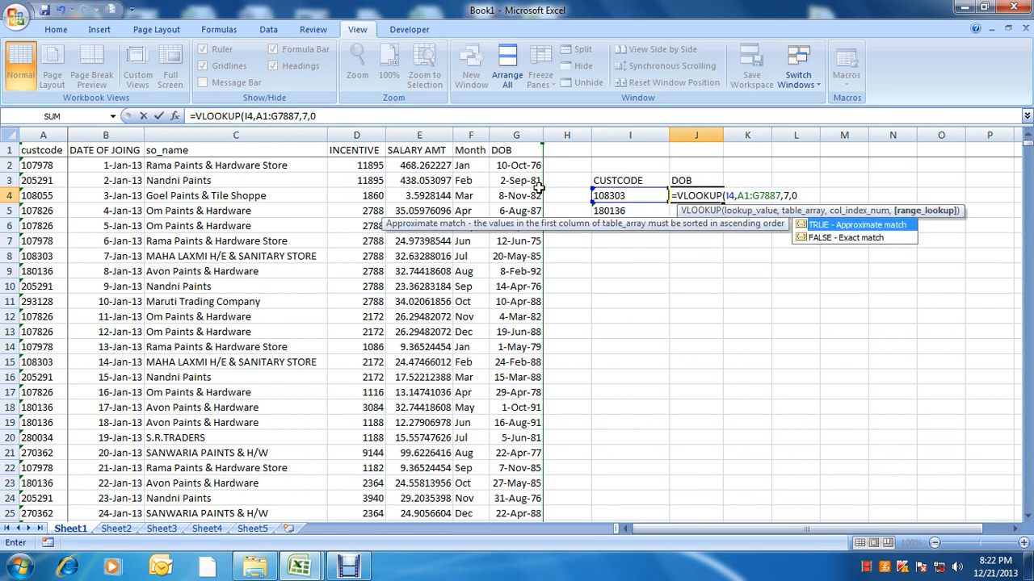
{"action": "key", "text": "Return"}
{"action": "key", "text": "Up"}
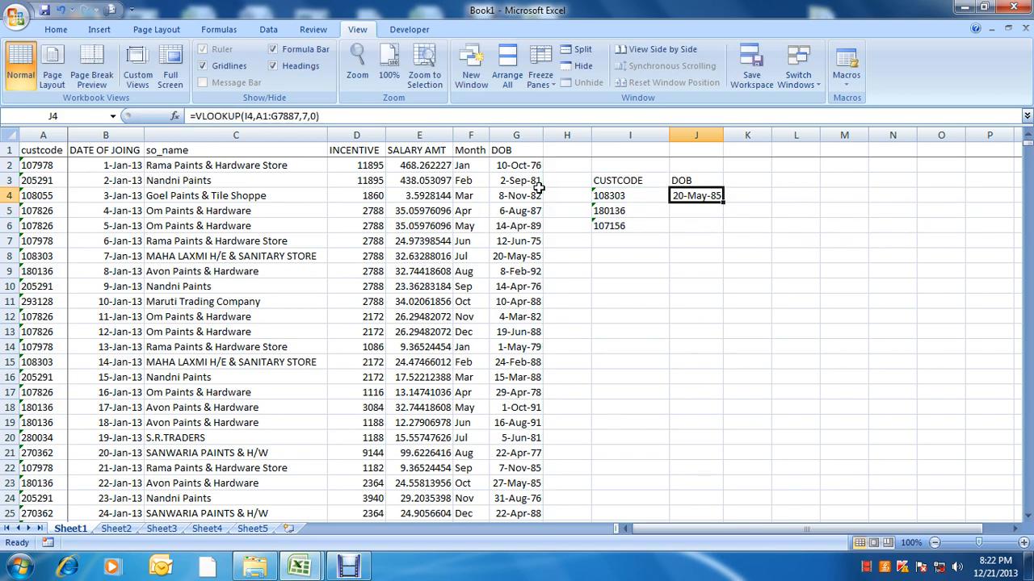
- Make the table array in J4's VLOOKUP formula absolute as $A$1:$G$7887
{"action": "key", "text": "F2"}
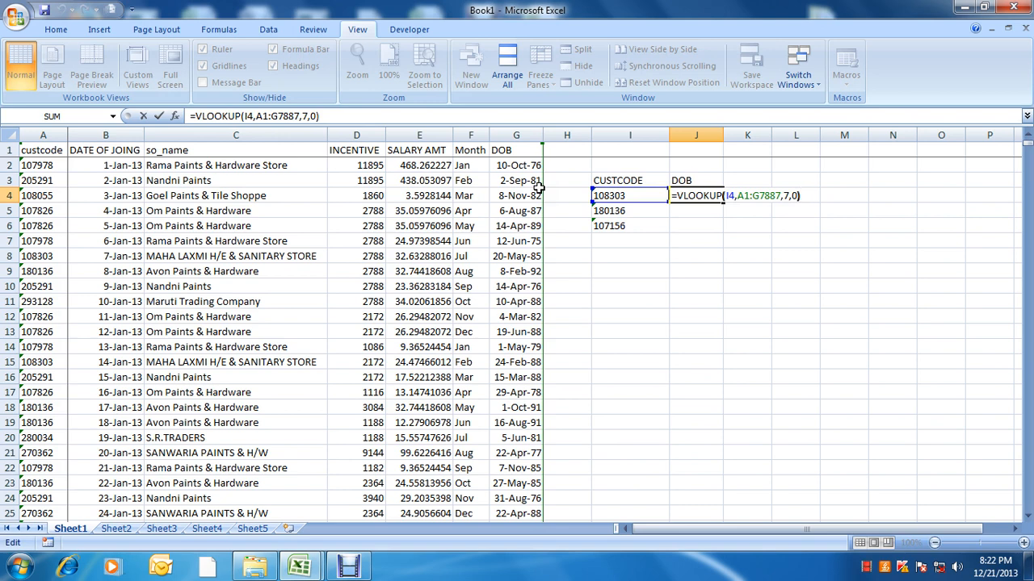
{"action": "key", "text": "Left"}
{"action": "key", "text": "Left"}
{"action": "key", "text": "Left"}
{"action": "key", "text": "Left"}
{"action": "key", "text": "Left"}
{"action": "key", "text": "Left"}
{"action": "key", "text": "Left"}
{"action": "key", "text": "Left"}
{"action": "key", "text": "Left"}
{"action": "key", "text": "Left"}
{"action": "key", "text": "Left"}
{"action": "key", "text": "F4"}
{"action": "key", "text": "Right"}
{"action": "key", "text": "F4"}
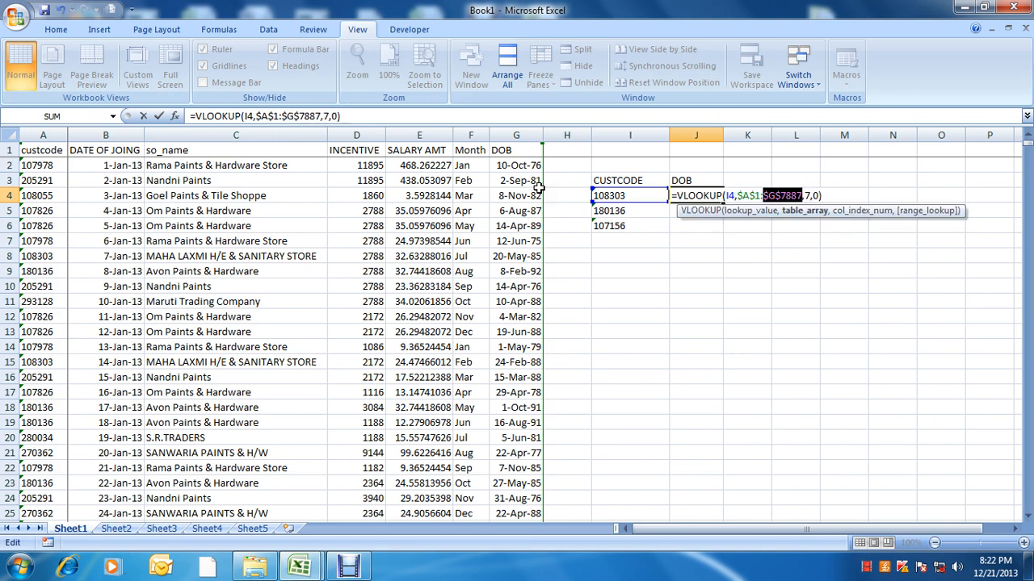
{"action": "key", "text": "Return"}
{"action": "key", "text": "Up"}
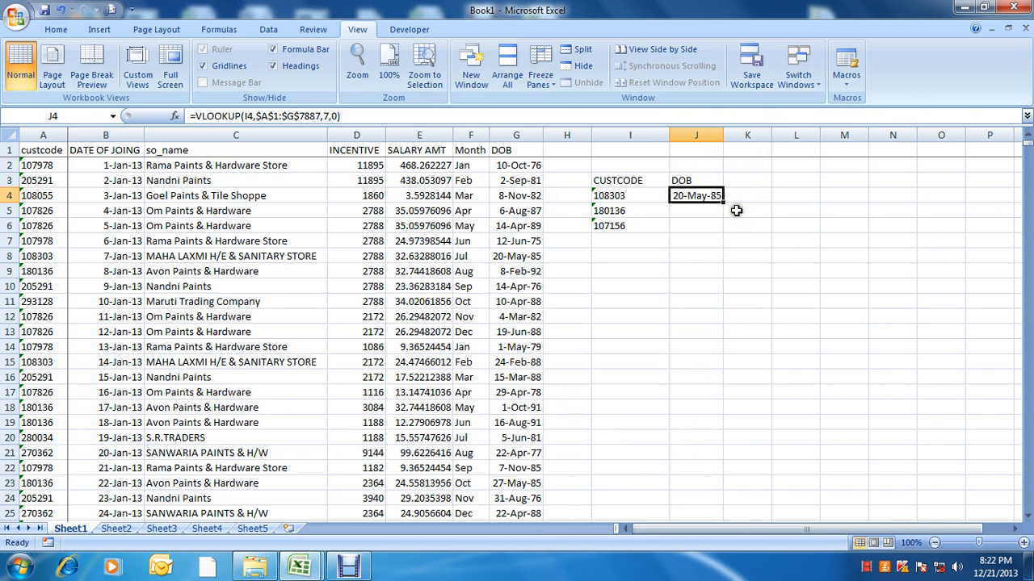
- Review the arguments of the VLOOKUP formula in J4 and its lookup cell I4
{"action": "key", "text": "F2"}
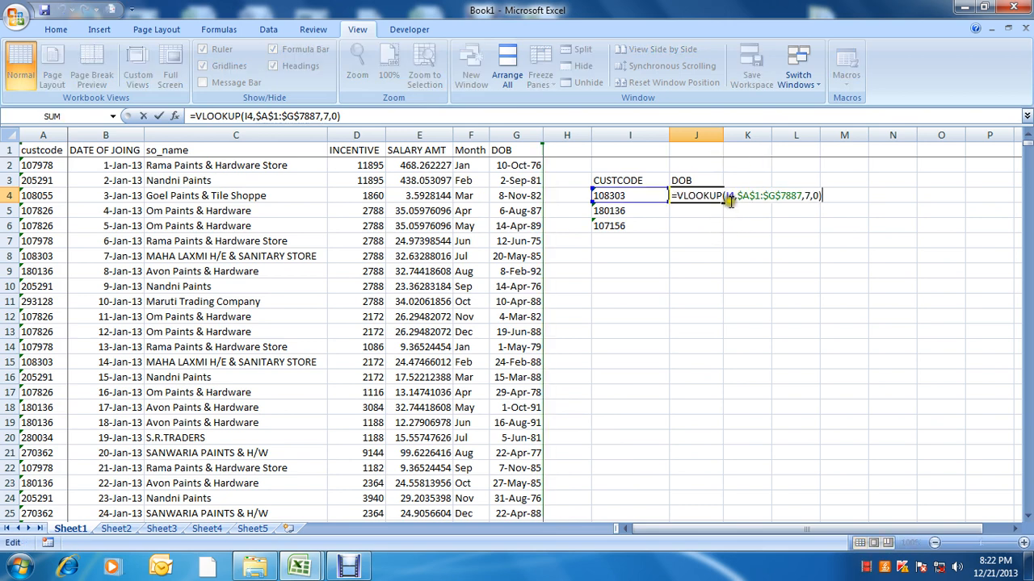
{"action": "key", "text": "Escape"}
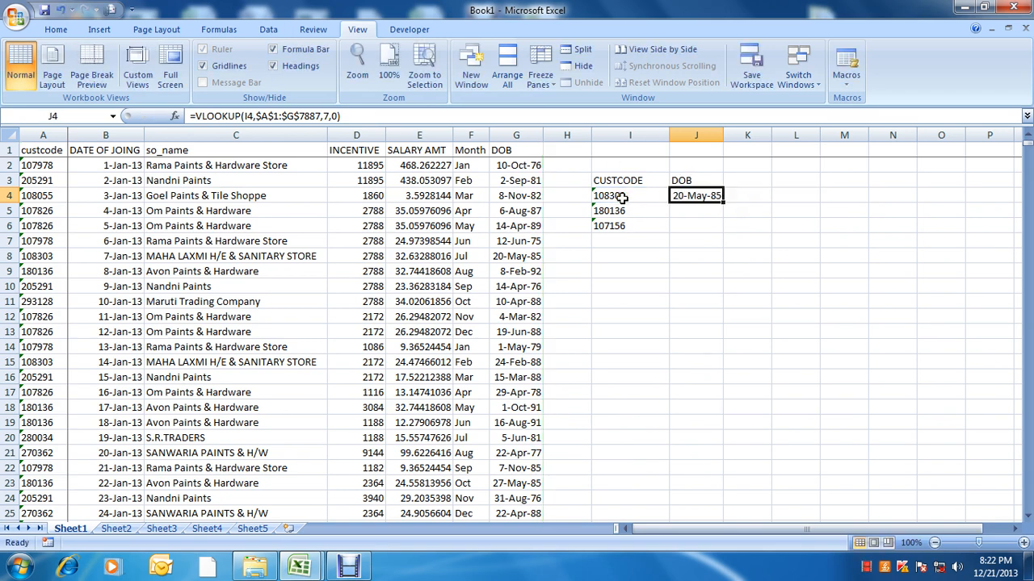
{"action": "left_click", "coordinate": [622, 198]}
{"action": "left_click", "coordinate": [683, 200]}
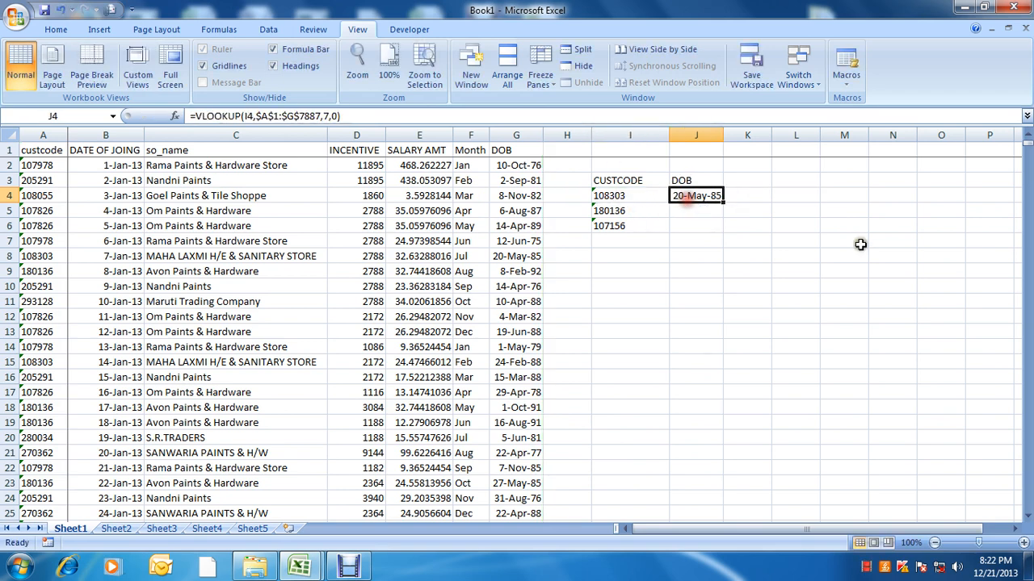
{"action": "key", "text": "F2"}
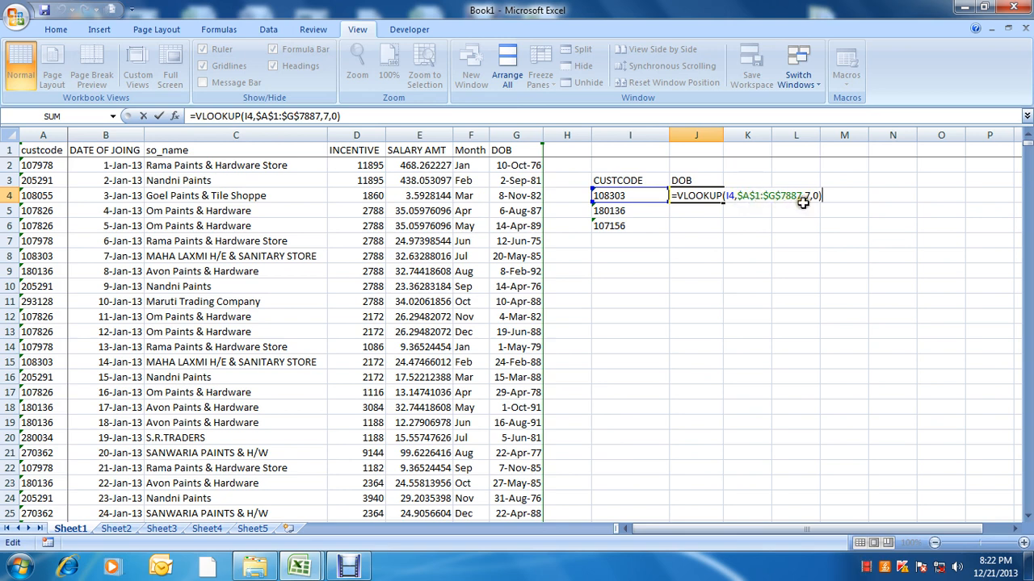
{"action": "key", "text": "Escape"}
- Go through the header row from custcode to DOB and back to check the table's columns
{"action": "left_click", "coordinate": [49, 147]}
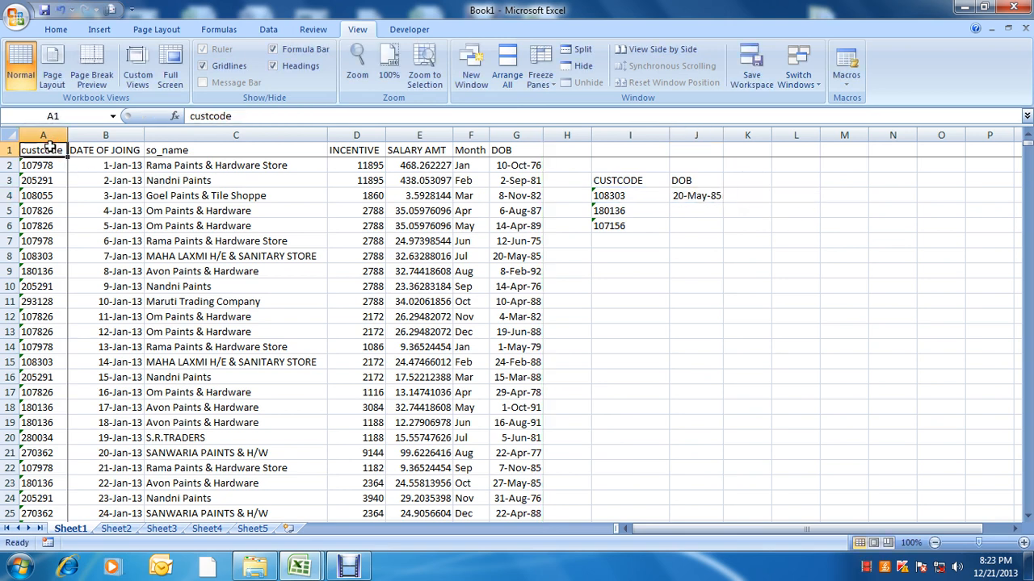
{"action": "key", "text": "Right"}
{"action": "key", "text": "Right"}
{"action": "key", "text": "Right"}
{"action": "key", "text": "Right"}
{"action": "key", "text": "Right"}
{"action": "key", "text": "Right"}
{"action": "key", "text": "Left"}
{"action": "key", "text": "Left"}
{"action": "key", "text": "Left"}
{"action": "key", "text": "Left"}
{"action": "key", "text": "Left"}
{"action": "key", "text": "Left"}
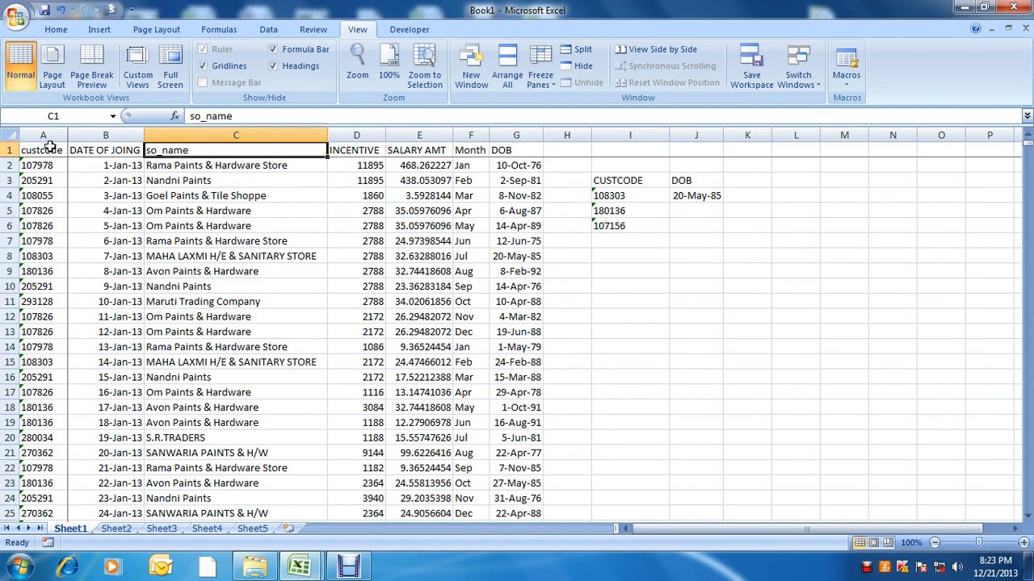
- Examine the extent of the data table from cell A1 to its last DOB entry in G7887
{"action": "key", "text": "ctrl+shift+Down"}
{"action": "key", "text": "shift+Right"}
{"action": "key", "text": "shift+Right"}
{"action": "key", "text": "shift+Right"}
{"action": "key", "text": "shift+Right"}
{"action": "key", "text": "shift+Right"}
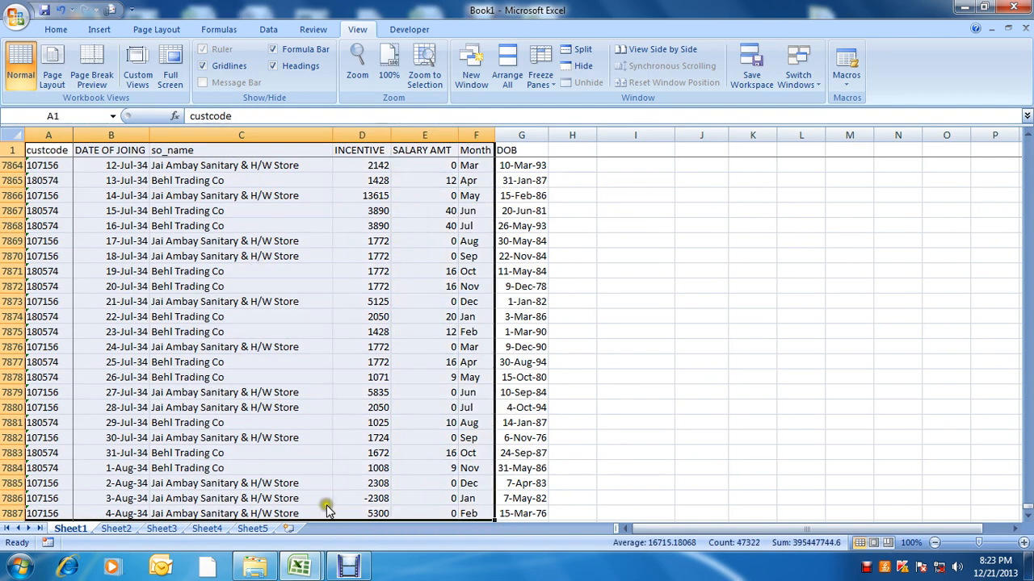
{"action": "left_click", "coordinate": [521, 513]}
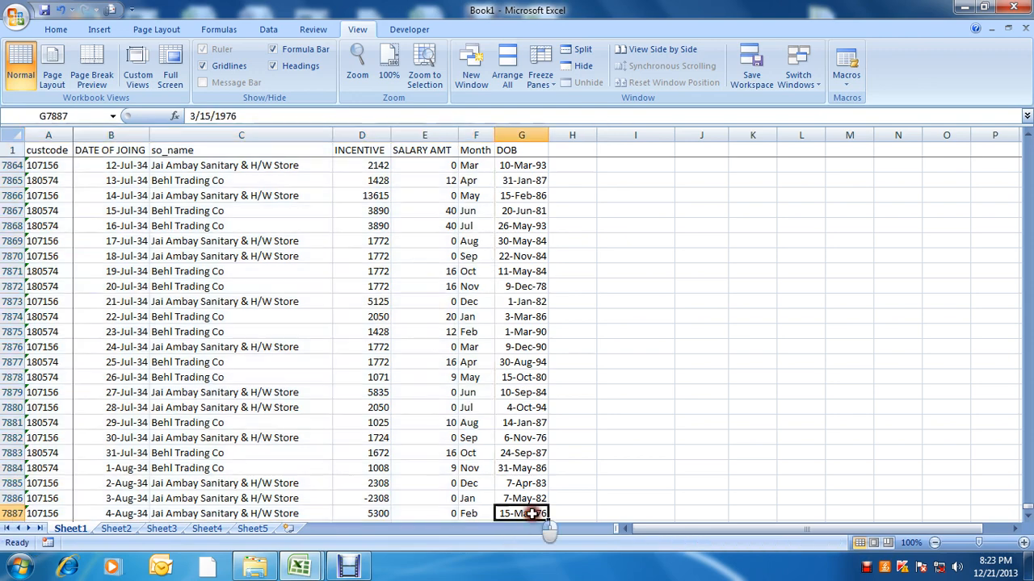
{"action": "key", "text": "Right"}
{"action": "key", "text": "ctrl+Up"}
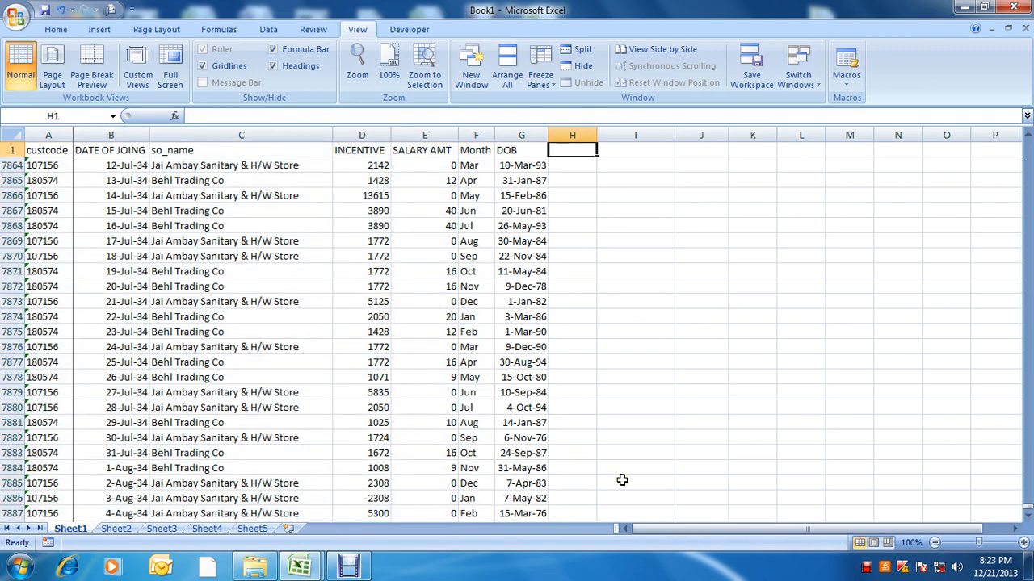
- Copy the VLOOKUP formula from cell J4 into cells J5 and J6
{"action": "key", "text": "Down"}
{"action": "key", "text": "Right"}
{"action": "key", "text": "Down"}
{"action": "key", "text": "Down"}
{"action": "key", "text": "Down"}
{"action": "key", "text": "Right"}
{"action": "key", "text": "Up"}
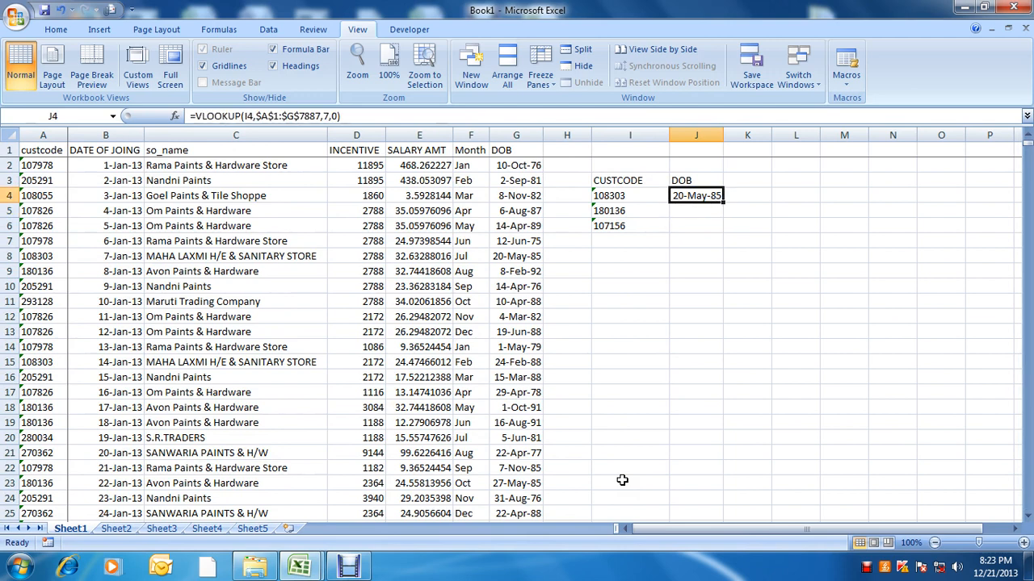
{"action": "key", "text": "ctrl+c"}
{"action": "key", "text": "Down"}
{"action": "key", "text": "ctrl+v"}
{"action": "key", "text": "Down"}
{"action": "key", "text": "ctrl+v"}
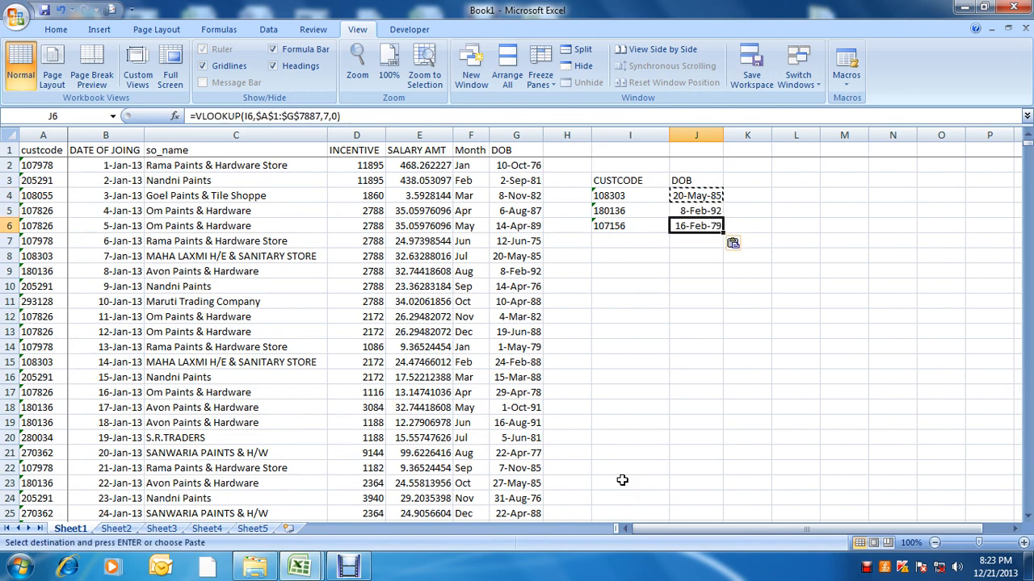
- Review the copied DOB results and the VLOOKUP formula in J4 beneath the DOB header
{"action": "key", "text": "Escape"}
{"action": "key", "text": "Left"}
{"action": "key", "text": "Up"}
{"action": "key", "text": "Up"}
{"action": "key", "text": "Right"}
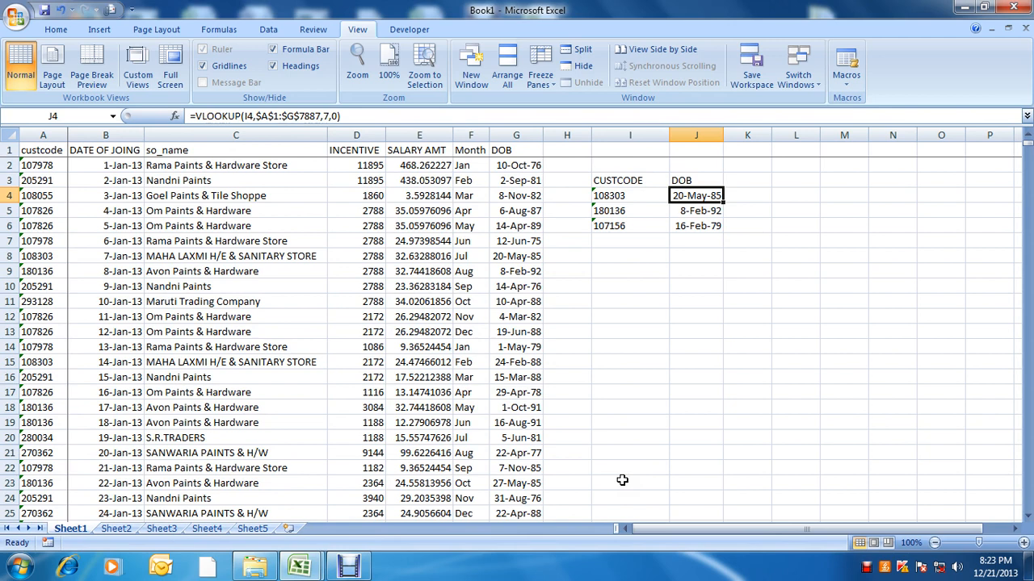
{"action": "key", "text": "Up"}
{"action": "key", "text": "Down"}
{"action": "key", "text": "Up"}
{"action": "key", "text": "Down"}
{"action": "key", "text": "Up"}
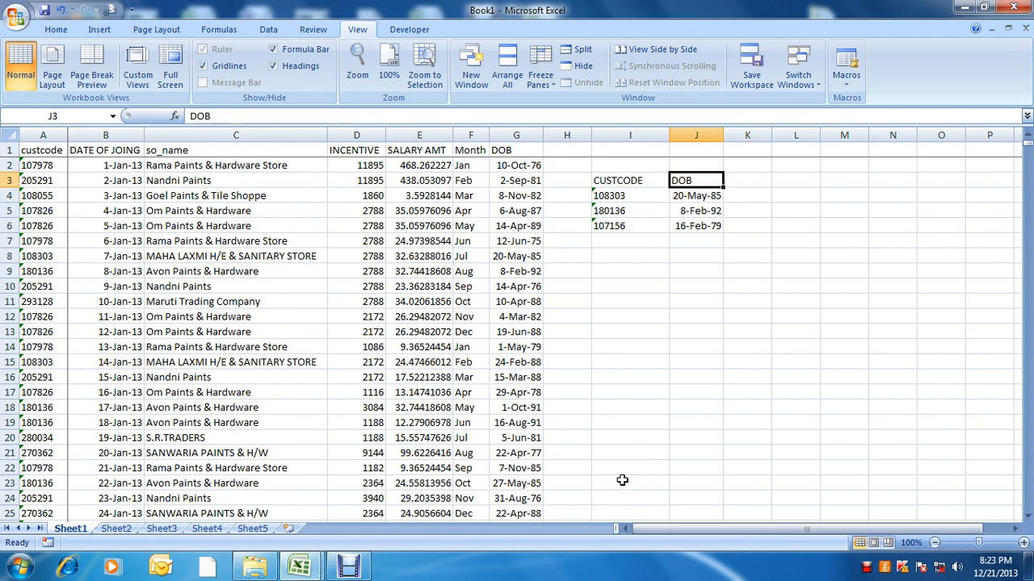
{"action": "key", "text": "Down"}
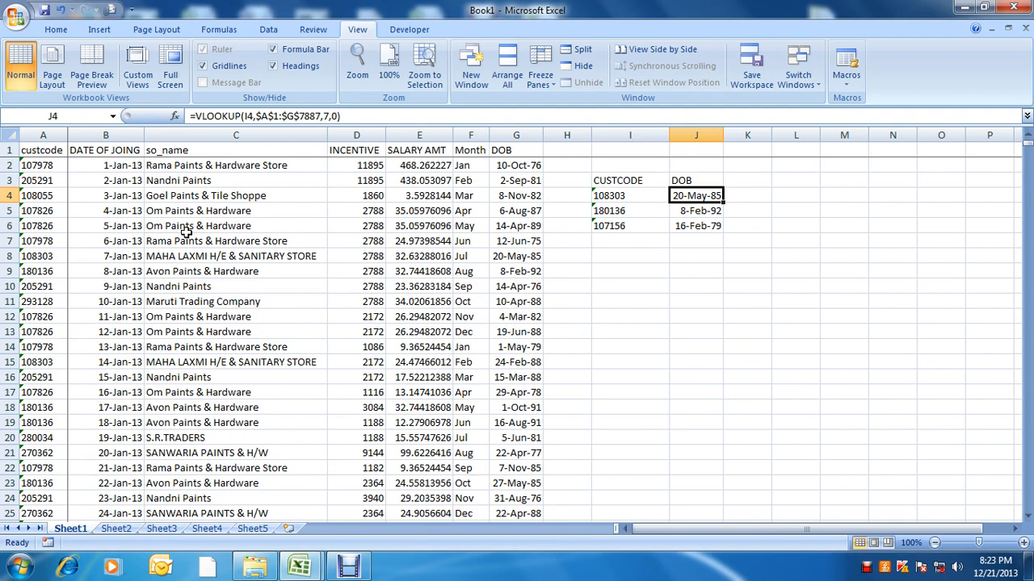
{"action": "left_click", "coordinate": [129, 528]}
{"action": "left_click", "coordinate": [88, 529]}
{"action": "key", "text": "Up"}
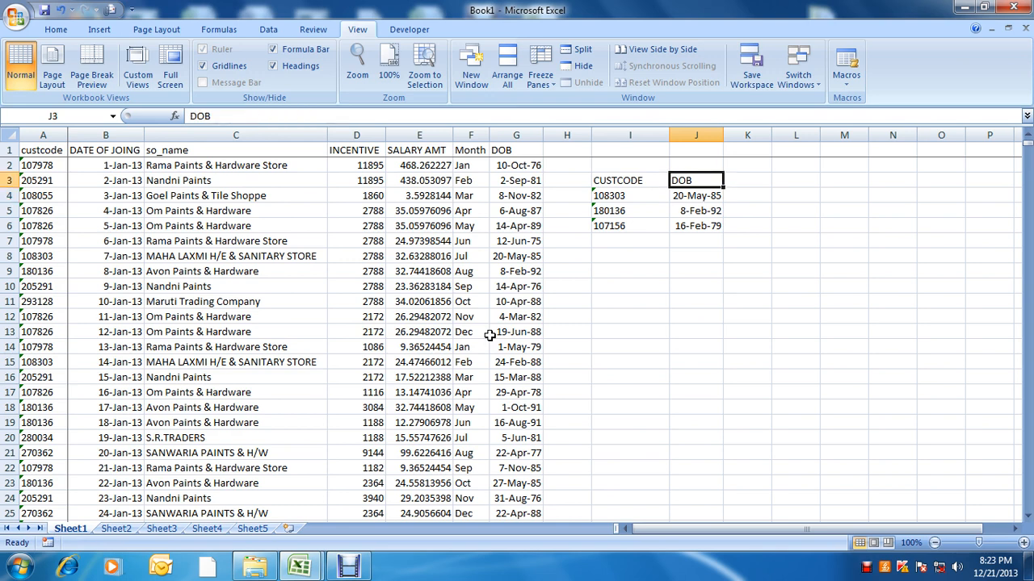
- Copy the so_name header from C1 into K3, next to the DOB header of the lookup area
{"action": "key", "text": "Right"}
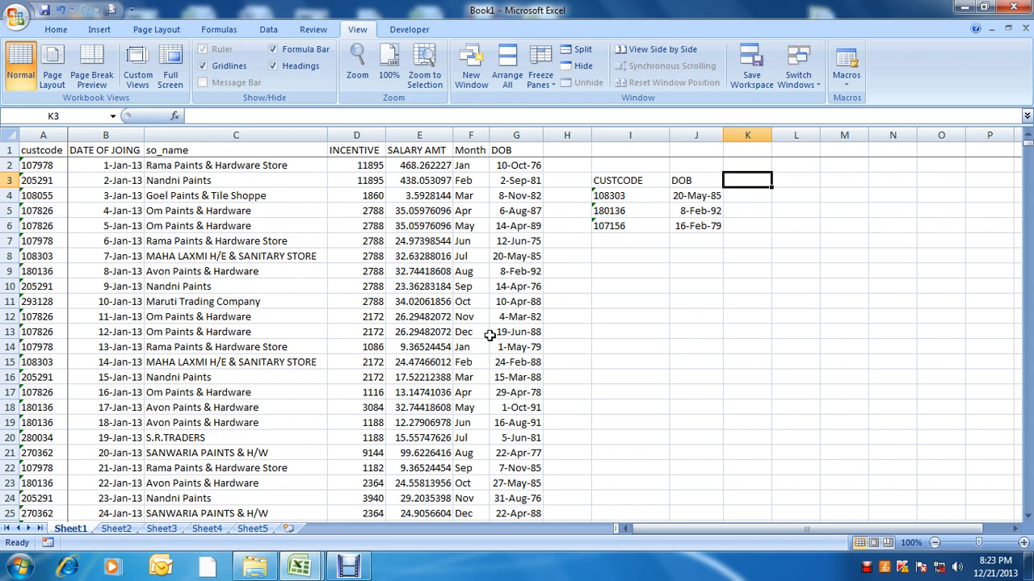
{"action": "key", "text": "Left"}
{"action": "key", "text": "Left"}
{"action": "key", "text": "Left"}
{"action": "key", "text": "Left"}
{"action": "key", "text": "Left"}
{"action": "key", "text": "Left"}
{"action": "key", "text": "Left"}
{"action": "key", "text": "Left"}
{"action": "key", "text": "Left"}
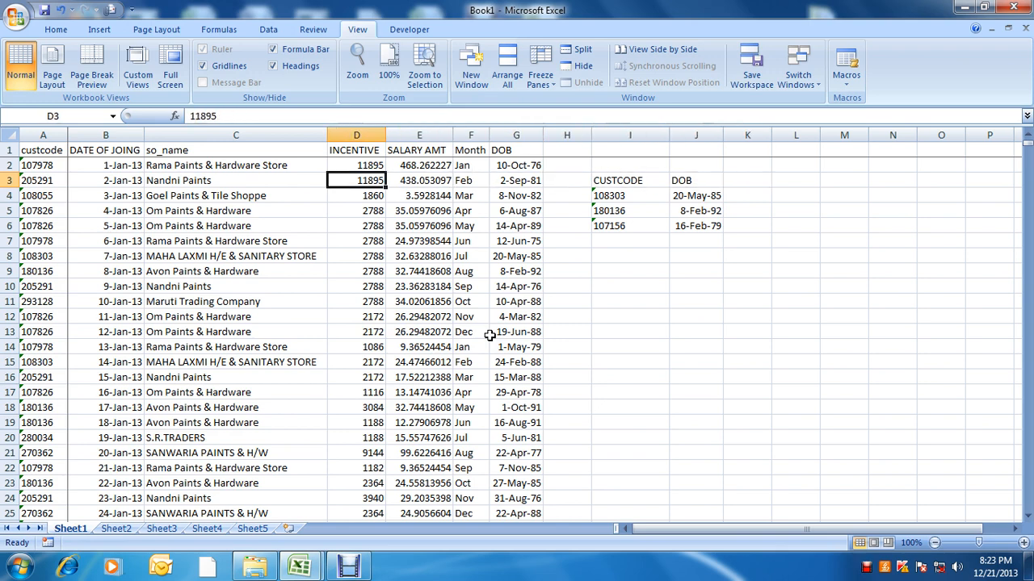
{"action": "key", "text": "Up"}
{"action": "key", "text": "Up"}
{"action": "key", "text": "Right"}
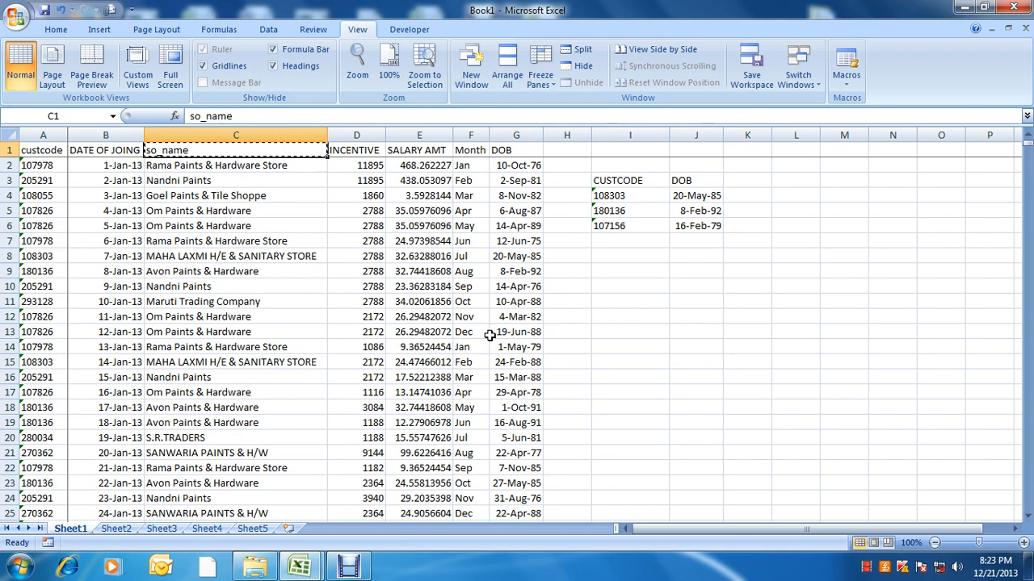
{"action": "key", "text": "Down"}
{"action": "key", "text": "Right"}
{"action": "key", "text": "Right"}
{"action": "key", "text": "Right"}
{"action": "key", "text": "Right"}
{"action": "key", "text": "Right"}
{"action": "key", "text": "Right"}
{"action": "key", "text": "Left"}
{"action": "key", "text": "Left"}
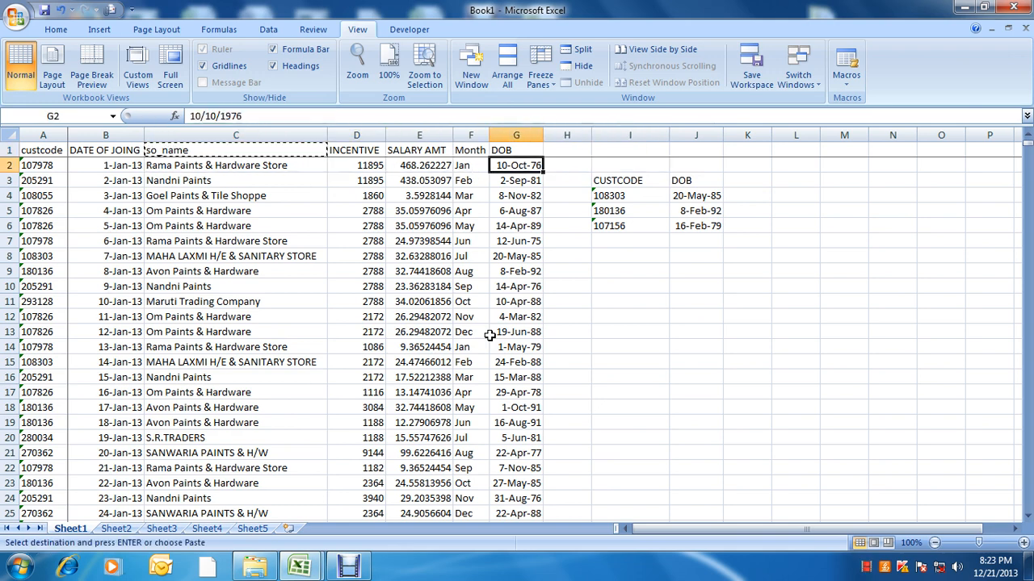
{"action": "key", "text": "Left"}
{"action": "key", "text": "Left"}
{"action": "key", "text": "Left"}
{"action": "key", "text": "Left"}
{"action": "key", "text": "Down"}
{"action": "key", "text": "Right"}
{"action": "key", "text": "Right"}
{"action": "key", "text": "Right"}
{"action": "key", "text": "Right"}
{"action": "key", "text": "Right"}
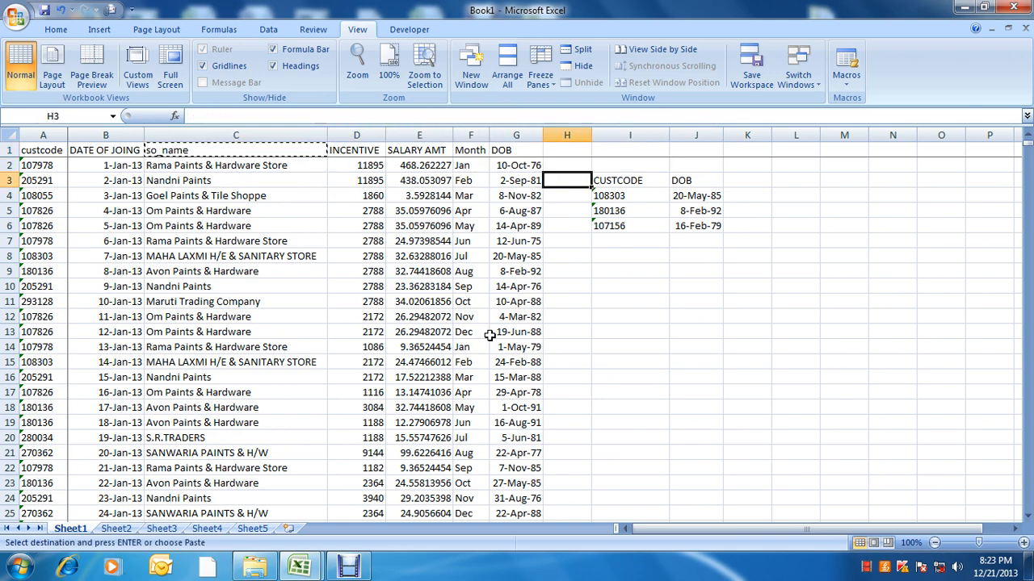
{"action": "key", "text": "Right"}
{"action": "key", "text": "Right"}
{"action": "key", "text": "Right"}
{"action": "key", "text": "Return"}
- Begin a VLOOKUP formula in K4 with I4 as the lookup value
{"action": "key", "text": "Down"}
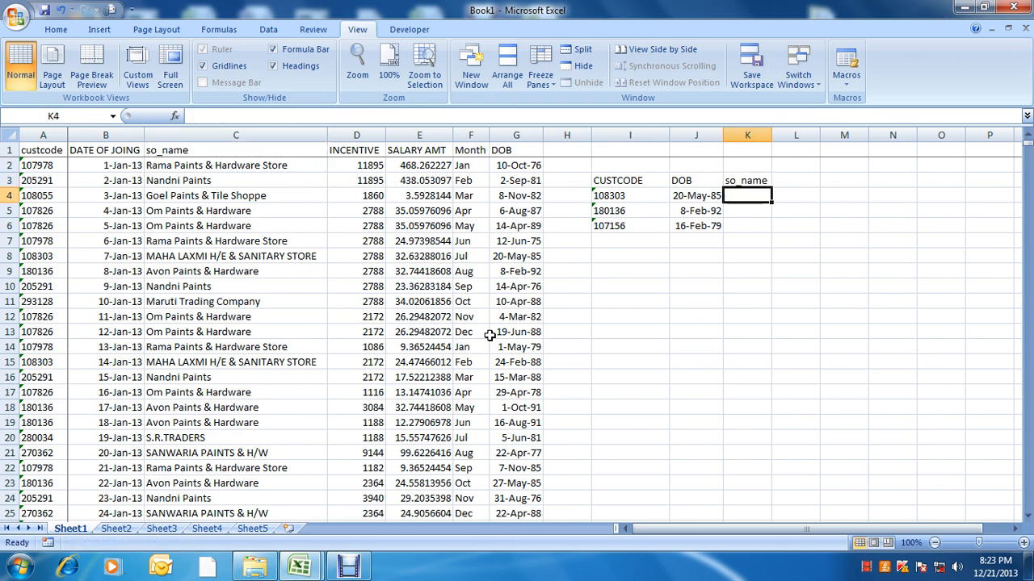
{"action": "type", "text": "=S"}
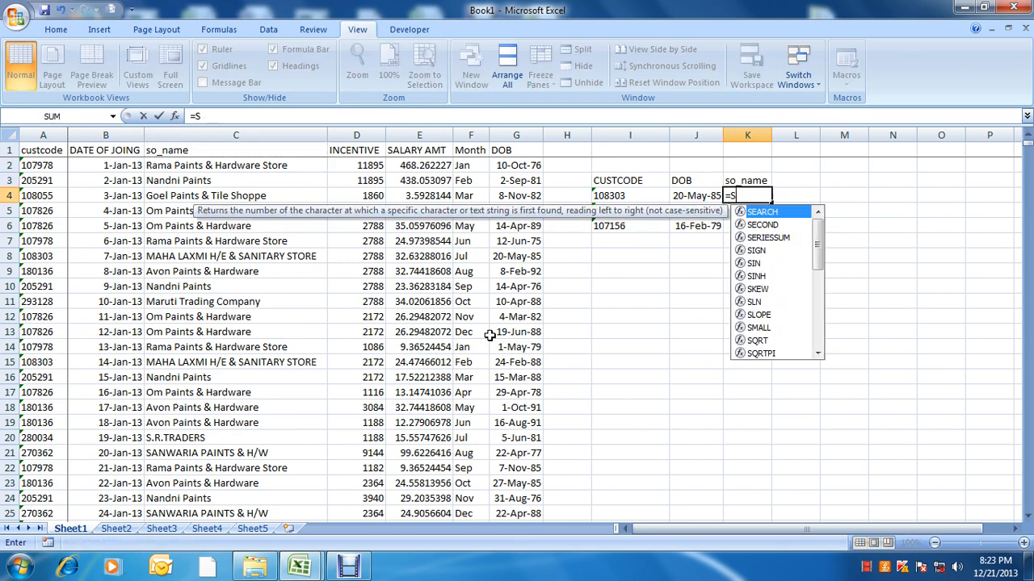
{"action": "key", "text": "BackSpace"}
{"action": "key", "text": "BackSpace"}
{"action": "type", "text": "=VLOOKUP("}
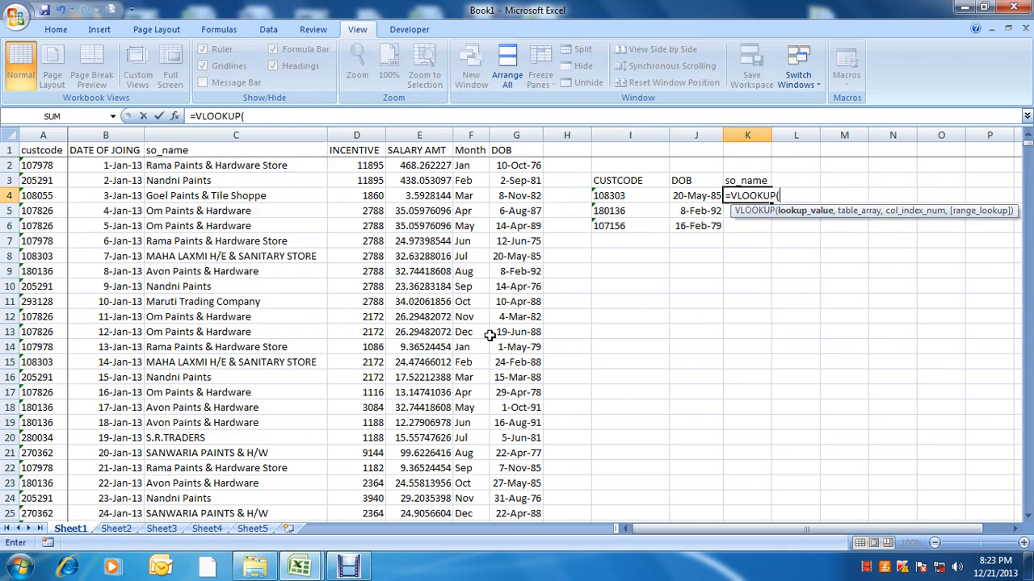
{"action": "key", "text": "Left"}
{"action": "key", "text": "Left"}
{"action": "key", "text": "Left"}
{"action": "key", "text": "Right"}
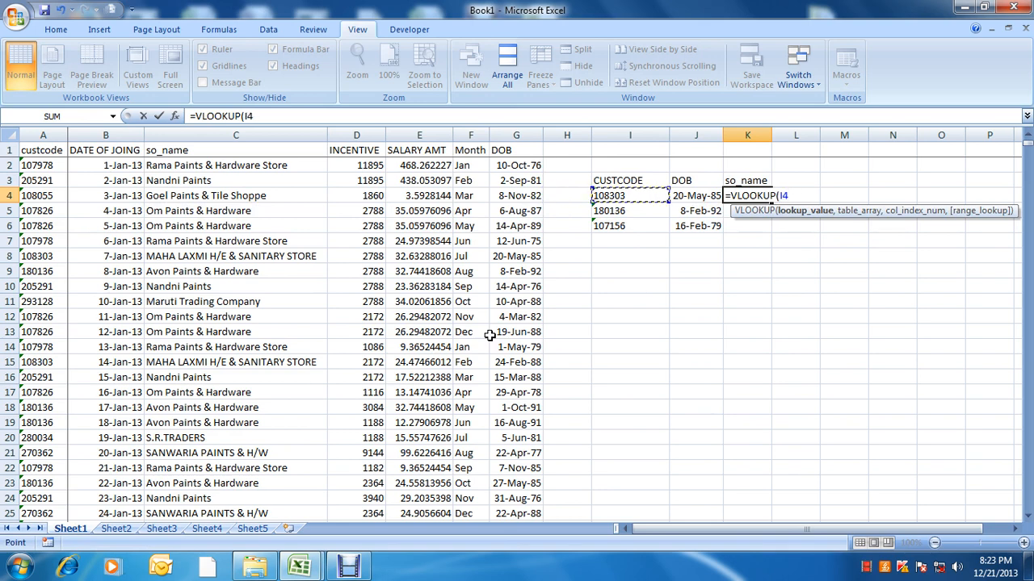
{"action": "type", "text": ","}
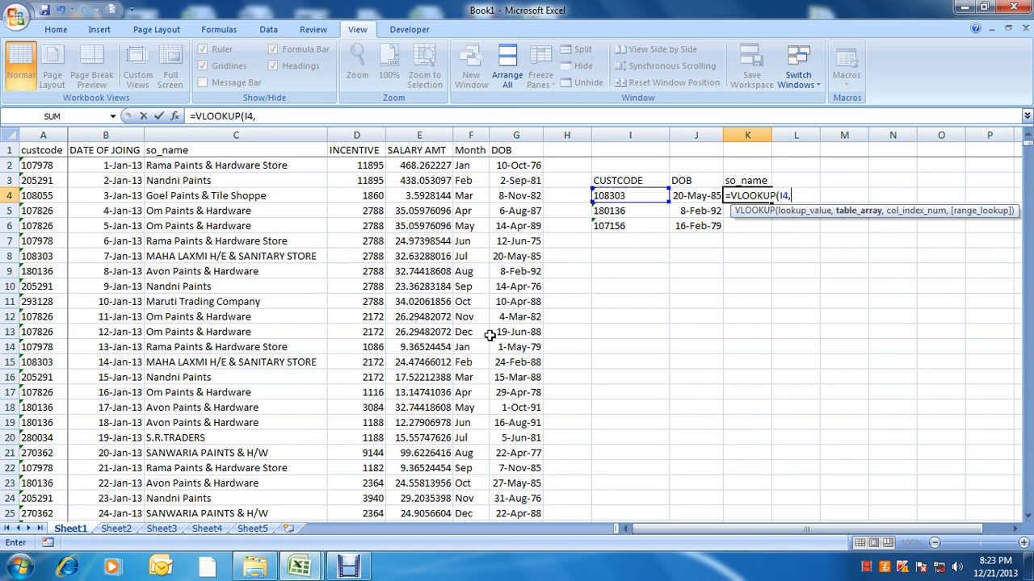
- Set the table array of the K4 VLOOKUP to the whole data table, A1:G7887
{"action": "key", "text": "Left"}
{"action": "key", "text": "Left"}
{"action": "key", "text": "Left"}
{"action": "key", "text": "Left"}
{"action": "key", "text": "Left"}
{"action": "key", "text": "Left"}
{"action": "key", "text": "Left"}
{"action": "key", "text": "Left"}
{"action": "key", "text": "Left"}
{"action": "key", "text": "Left"}
{"action": "key", "text": "Up"}
{"action": "key", "text": "Up"}
{"action": "key", "text": "Up"}
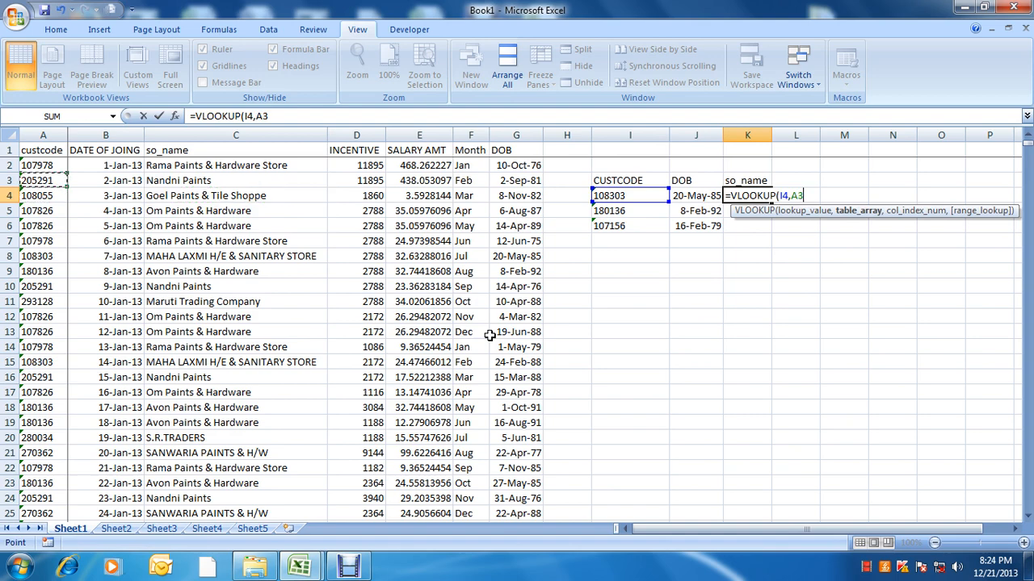
{"action": "key", "text": "shift+Right"}
{"action": "key", "text": "shift+Right"}
{"action": "key", "text": "shift+Right"}
{"action": "key", "text": "shift+Right"}
{"action": "key", "text": "shift+Right"}
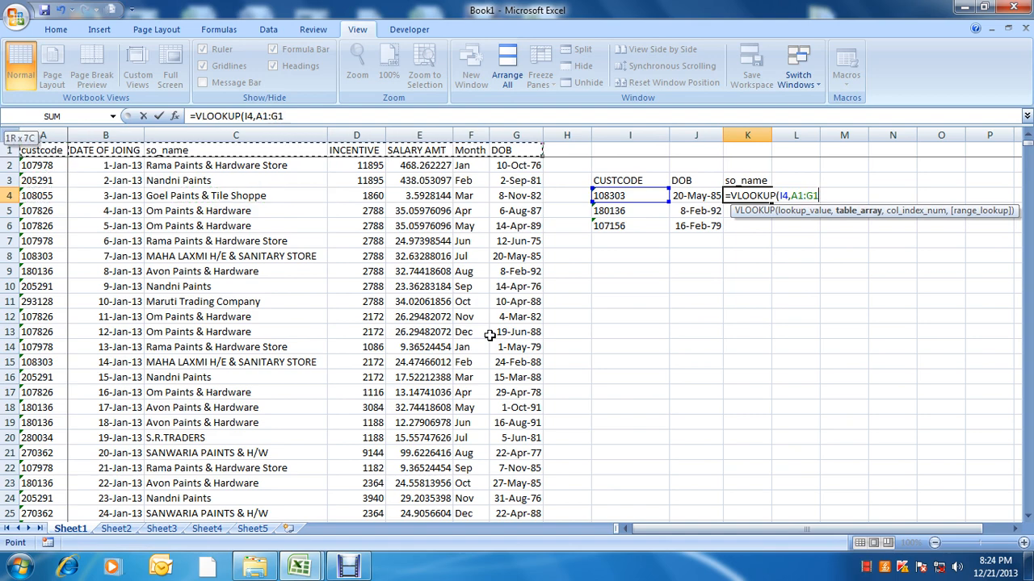
{"action": "key", "text": "ctrl+shift+Down"}
{"action": "type", "text": ","}
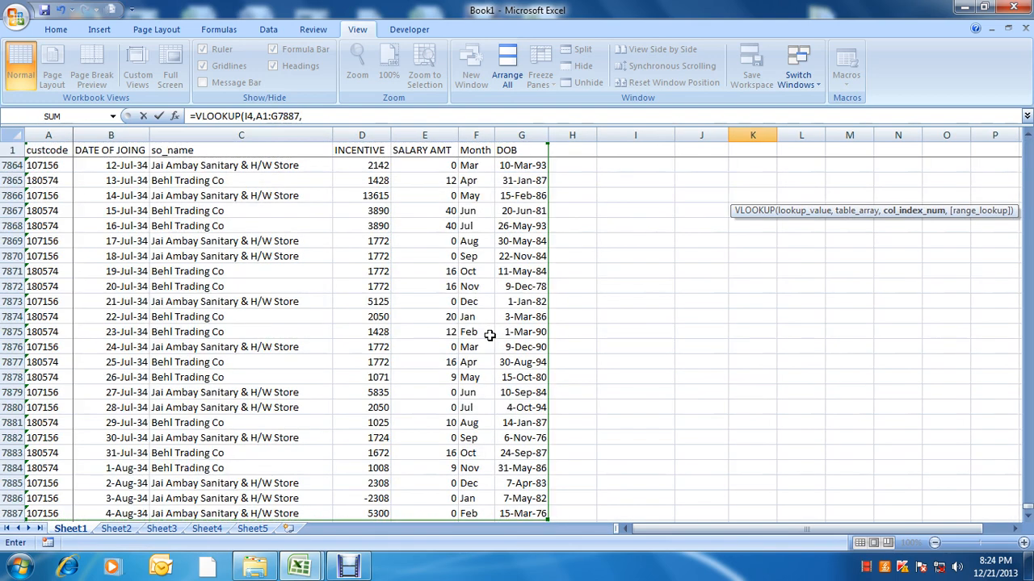
- Complete the K4 VLOOKUP with column index 3 and range lookup 0, and auto-fit the width of column K
{"action": "scroll", "coordinate": [720, 360], "scroll_direction": "up", "scroll_amount": 20}
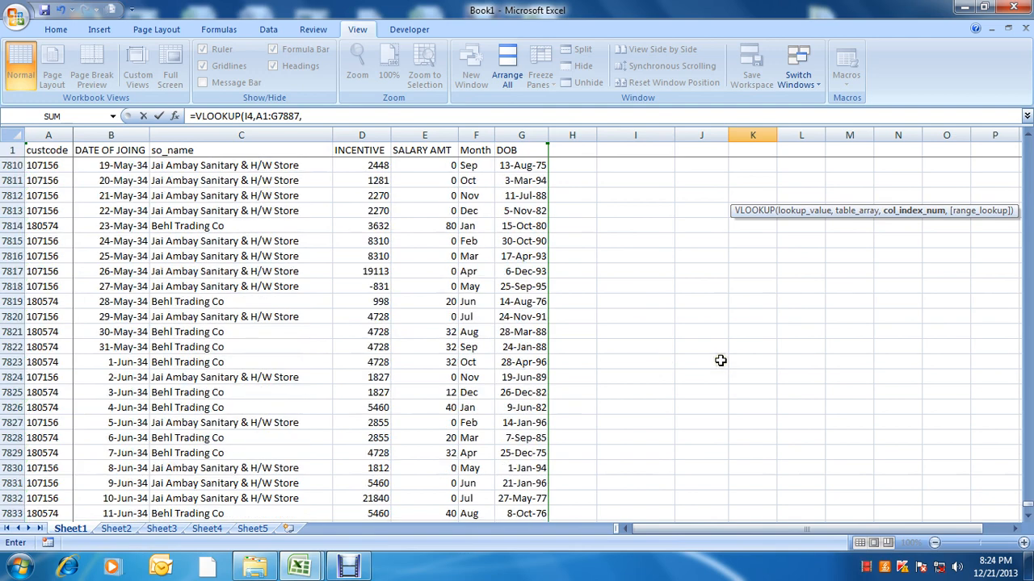
{"action": "left_click_drag", "start_coordinate": [1027, 508], "coordinate": [1027, 144]}
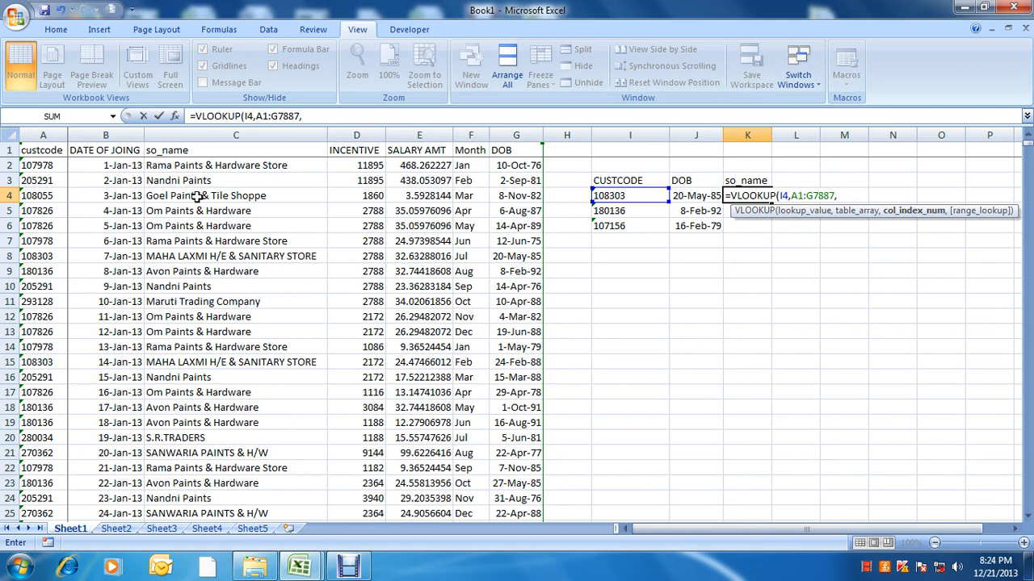
{"action": "type", "text": "3,0"}
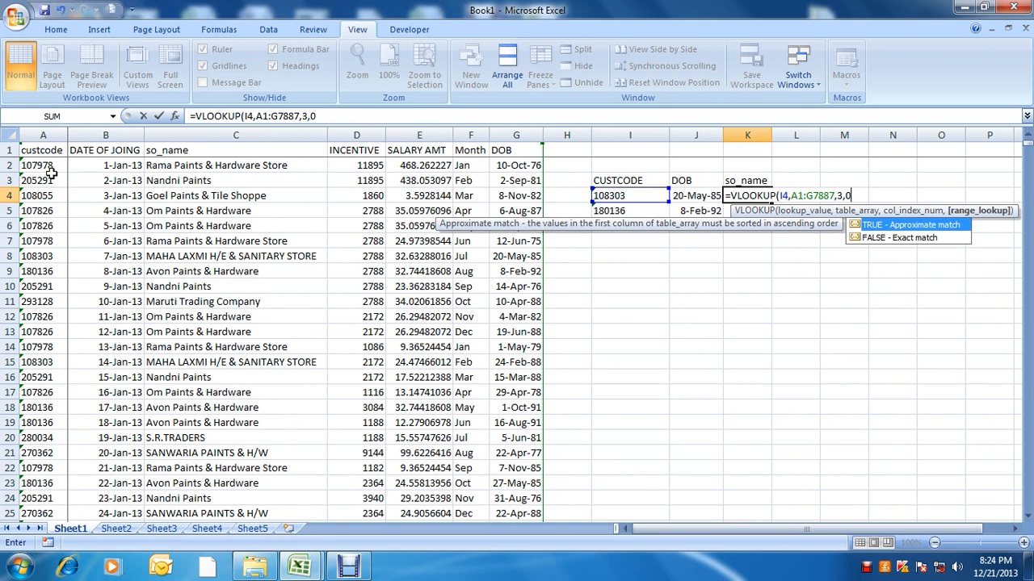
{"action": "key", "text": "Return"}
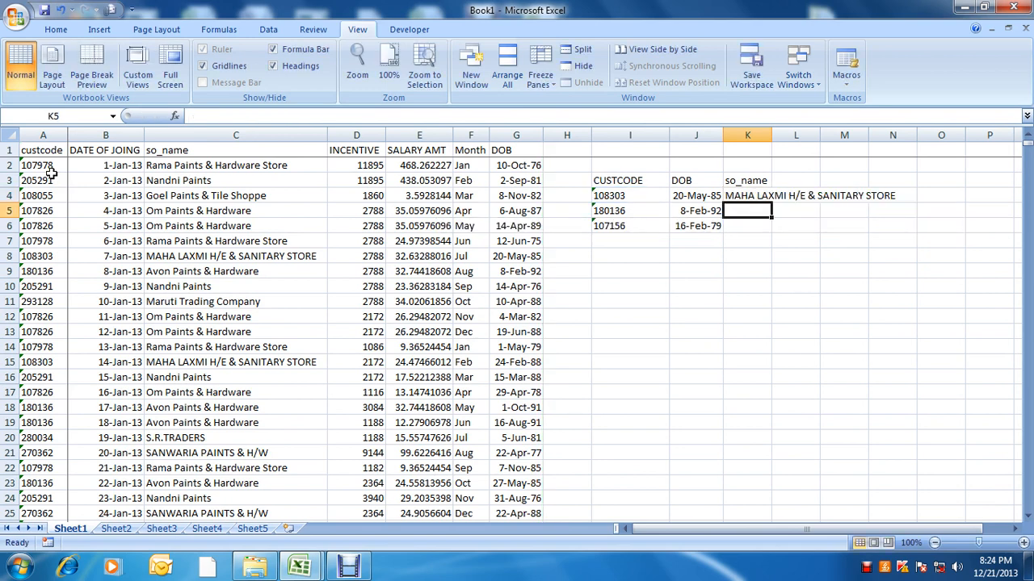
{"action": "double_click", "coordinate": [773, 131]}
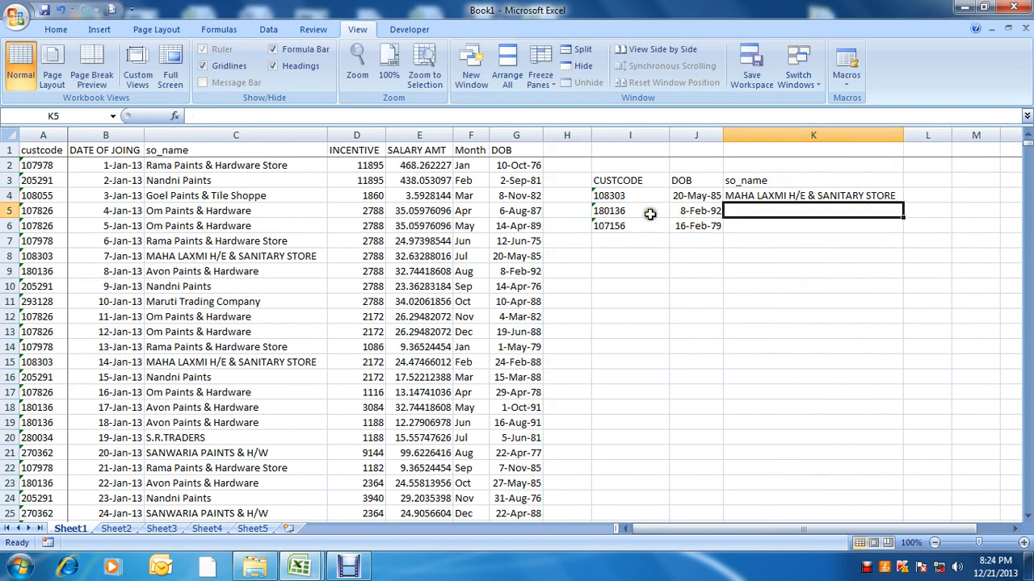
- Make the table range in the K4 VLOOKUP absolute as $A$1:$G$7887
{"action": "key", "text": "Up"}
{"action": "key", "text": "F2"}
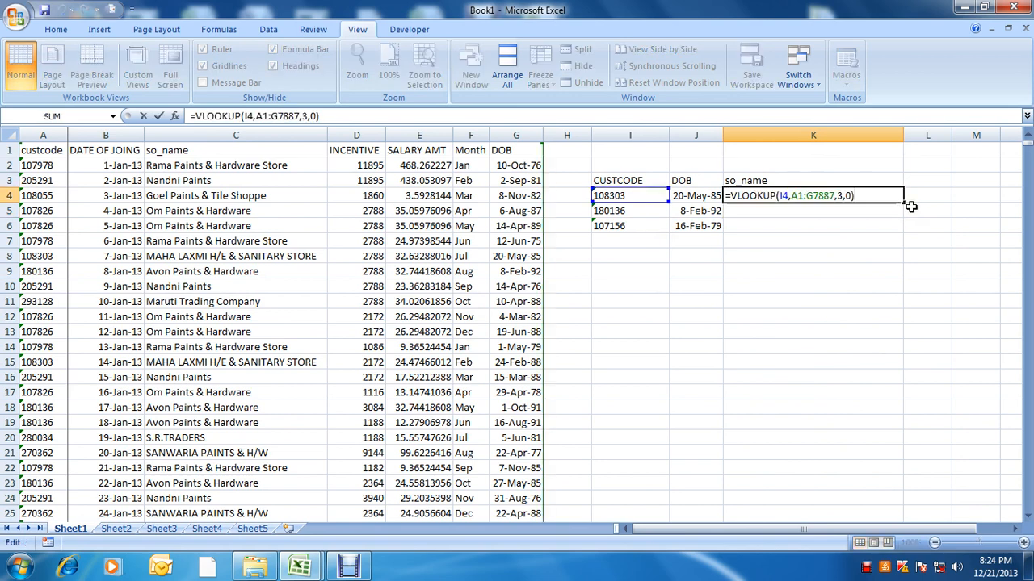
{"action": "key", "text": "Left"}
{"action": "key", "text": "Left"}
{"action": "key", "text": "Left"}
{"action": "key", "text": "Left"}
{"action": "key", "text": "Left"}
{"action": "key", "text": "Left"}
{"action": "key", "text": "Left"}
{"action": "key", "text": "Left"}
{"action": "key", "text": "Left"}
{"action": "key", "text": "Left"}
{"action": "key", "text": "Left"}
{"action": "key", "text": "Left"}
{"action": "key", "text": "Left"}
{"action": "key", "text": "F4"}
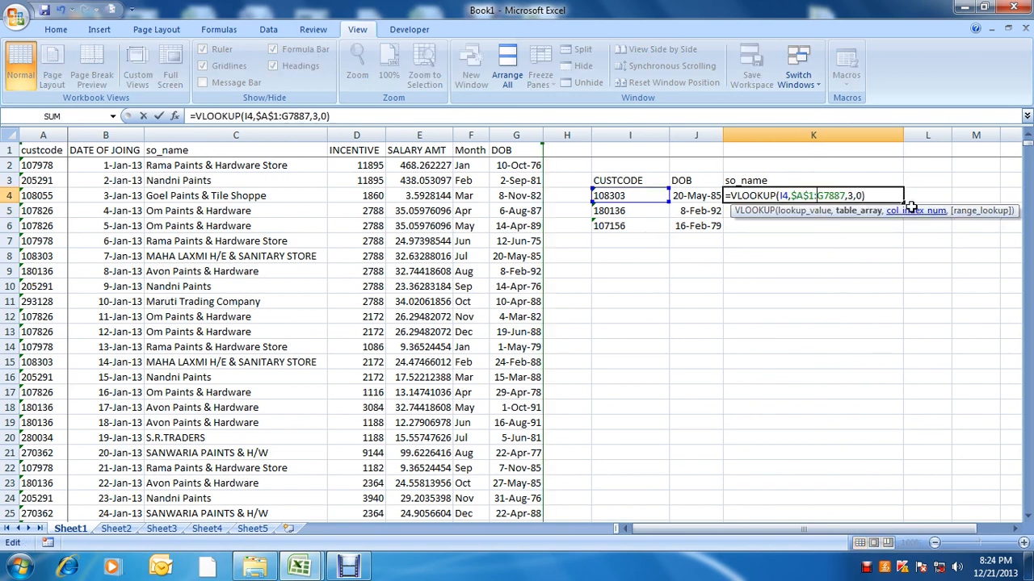
{"action": "key", "text": "Return"}
- Copy the VLOOKUP formula from K4 into K5 and K6
{"action": "key", "text": "Up"}
{"action": "key", "text": "ctrl+c"}
{"action": "key", "text": "Down"}
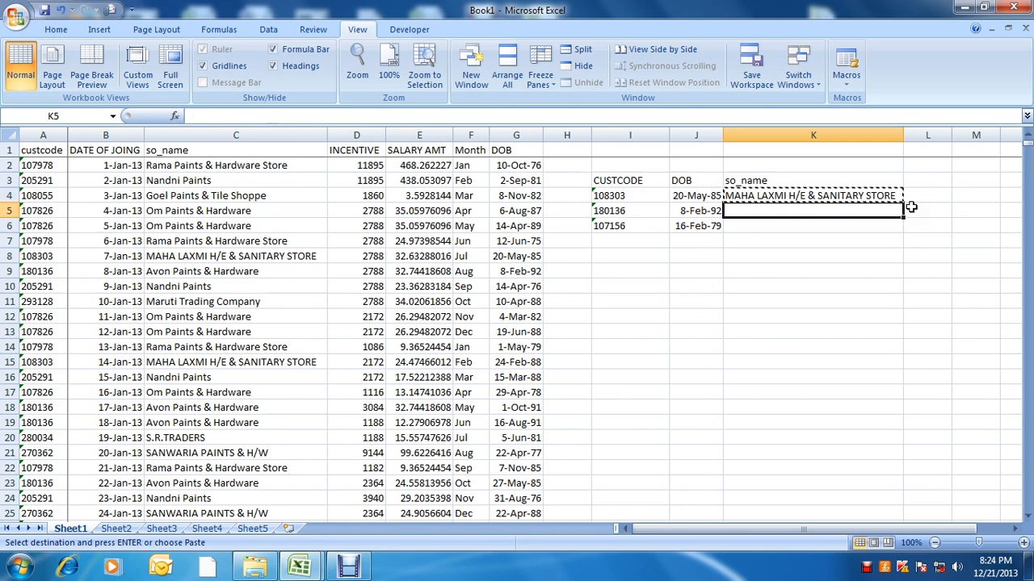
{"action": "key", "text": "ctrl+v"}
{"action": "key", "text": "Up"}
{"action": "key", "text": "Down"}
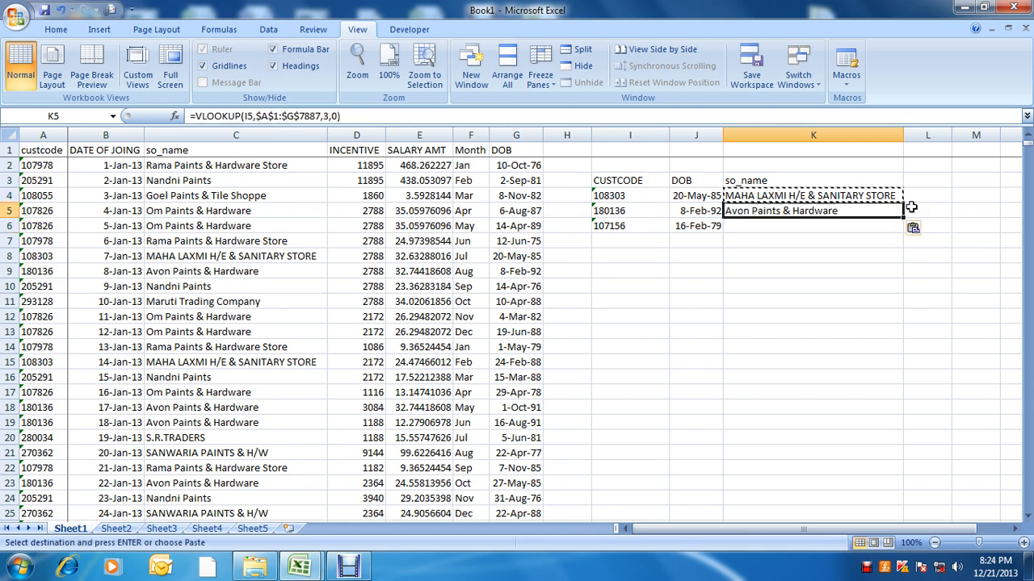
{"action": "key", "text": "Down"}
{"action": "key", "text": "ctrl+v"}
- Find the customer code from I6 in the custcode column and check the so_name in its row
{"action": "key", "text": "Left"}
{"action": "key", "text": "Left"}
{"action": "key", "text": "Escape"}
{"action": "key", "text": "ctrl+c"}
{"action": "key", "text": "Left"}
{"action": "key", "text": "Left"}
{"action": "key", "text": "Left"}
{"action": "key", "text": "Left"}
{"action": "key", "text": "Left"}
{"action": "key", "text": "Left"}
{"action": "key", "text": "Left"}
{"action": "key", "text": "Left"}
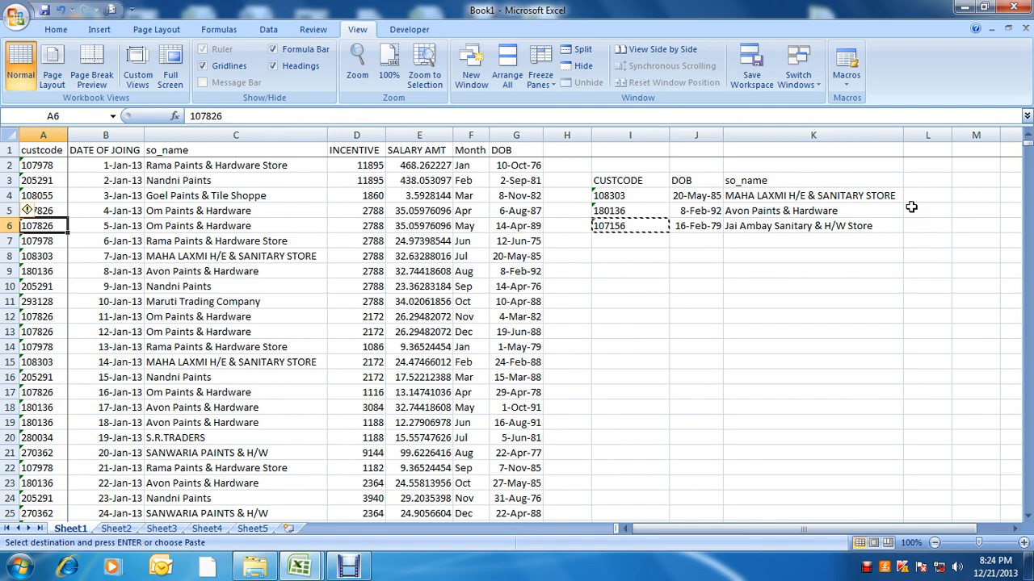
{"action": "key", "text": "ctrl+space"}
{"action": "key", "text": "ctrl+f"}
{"action": "key", "text": "ctrl+v"}
{"action": "key", "text": "Return"}
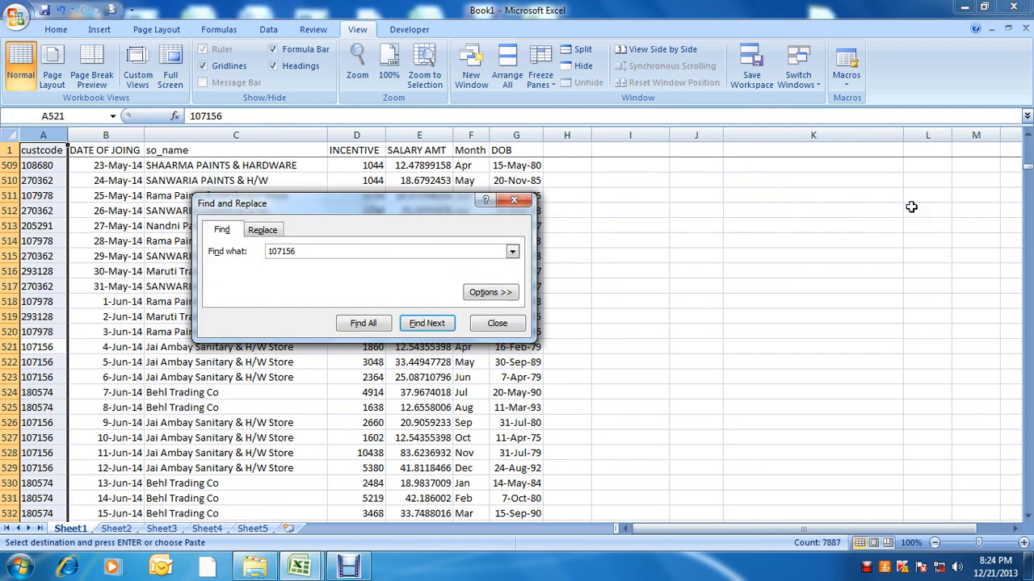
{"action": "key", "text": "Escape"}
{"action": "key", "text": "Right"}
{"action": "key", "text": "Right"}
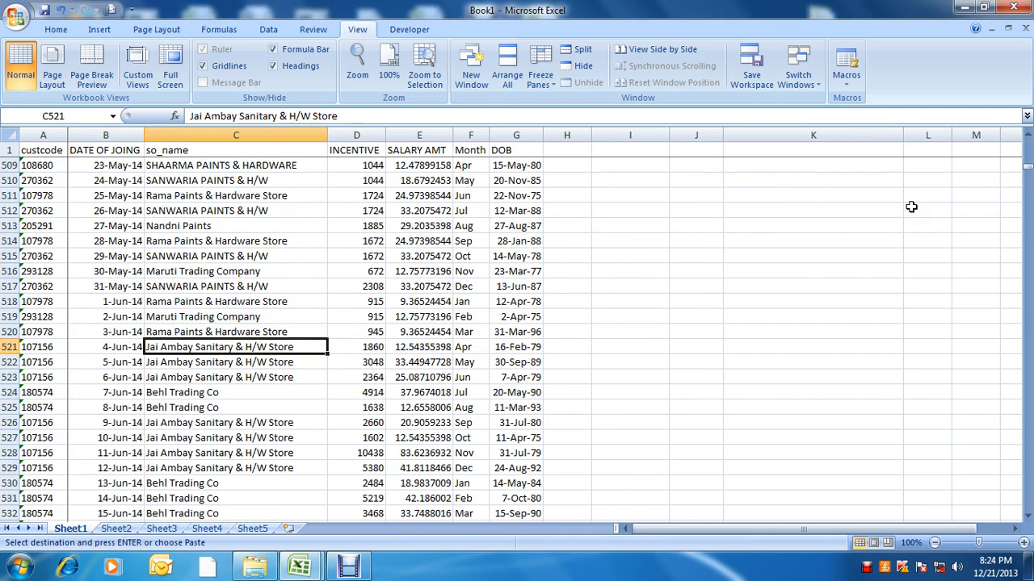
- Go back to the lookup area and review the so_name results beneath K3
{"action": "key", "text": "Right"}
{"action": "key", "text": "Right"}
{"action": "key", "text": "Right"}
{"action": "key", "text": "Right"}
{"action": "key", "text": "Right"}
{"action": "key", "text": "Right"}
{"action": "key", "text": "Right"}
{"action": "key", "text": "Right"}
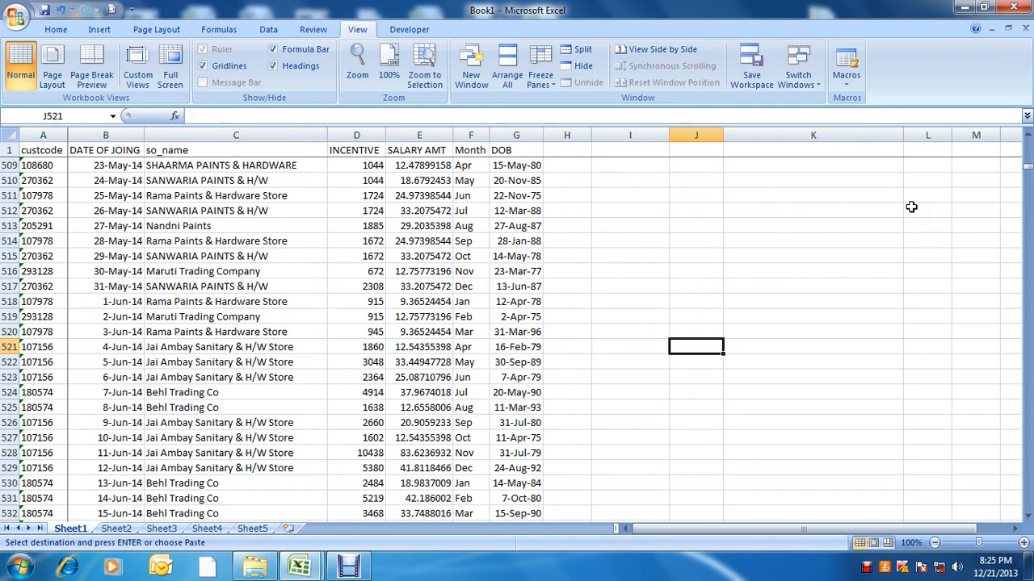
{"action": "key", "text": "ctrl+Up"}
{"action": "key", "text": "Up"}
{"action": "key", "text": "Up"}
{"action": "key", "text": "Up"}
{"action": "key", "text": "Up"}
{"action": "key", "text": "Up"}
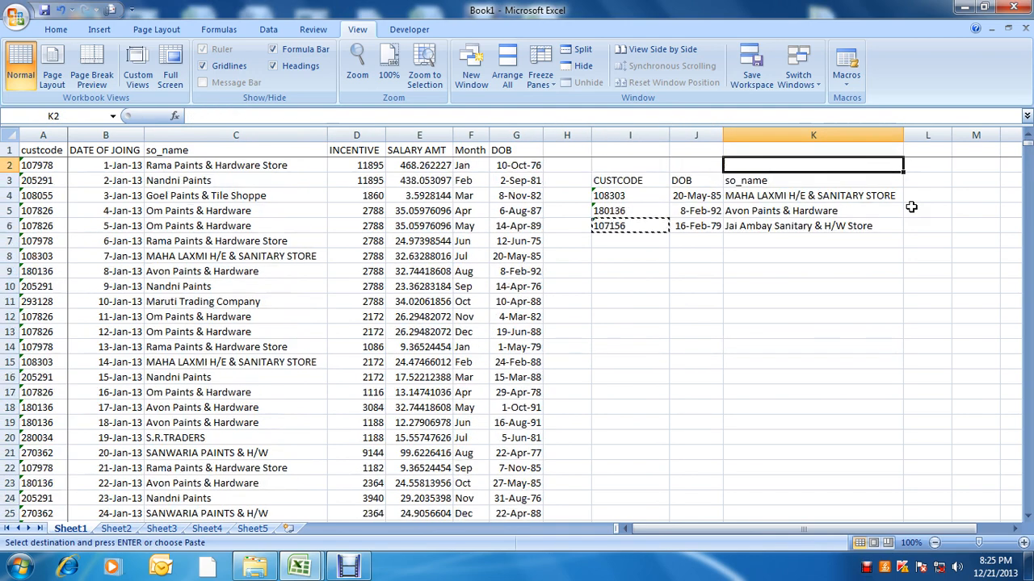
{"action": "key", "text": "Escape"}
{"action": "key", "text": "Down"}
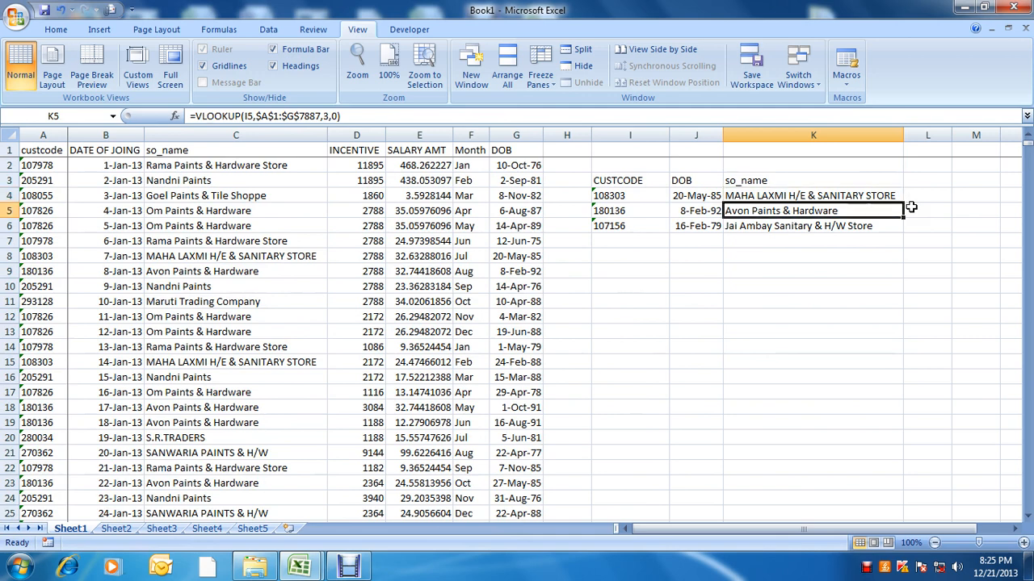
{"action": "key", "text": "Up"}
{"action": "key", "text": "Up"}
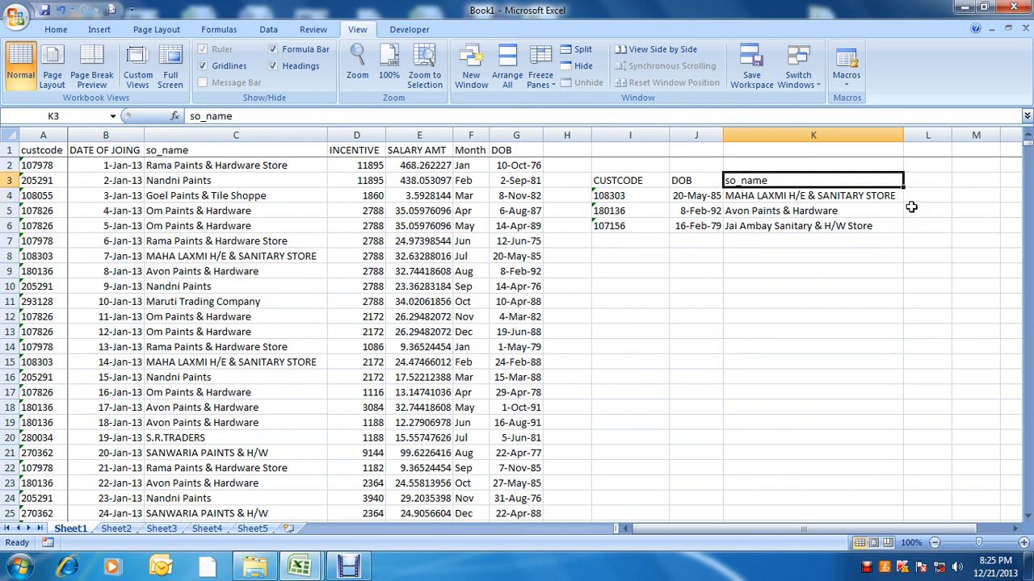
- Replace the DOB header in J3 with MONTH
{"action": "key", "text": "Left"}
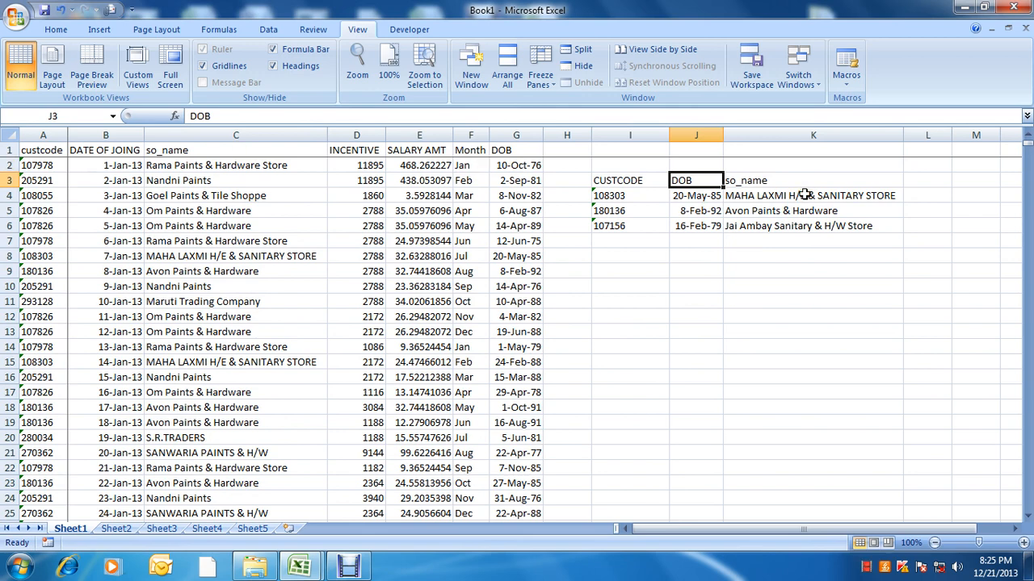
{"action": "type", "text": "MONTH"}
{"action": "key", "text": "Return"}
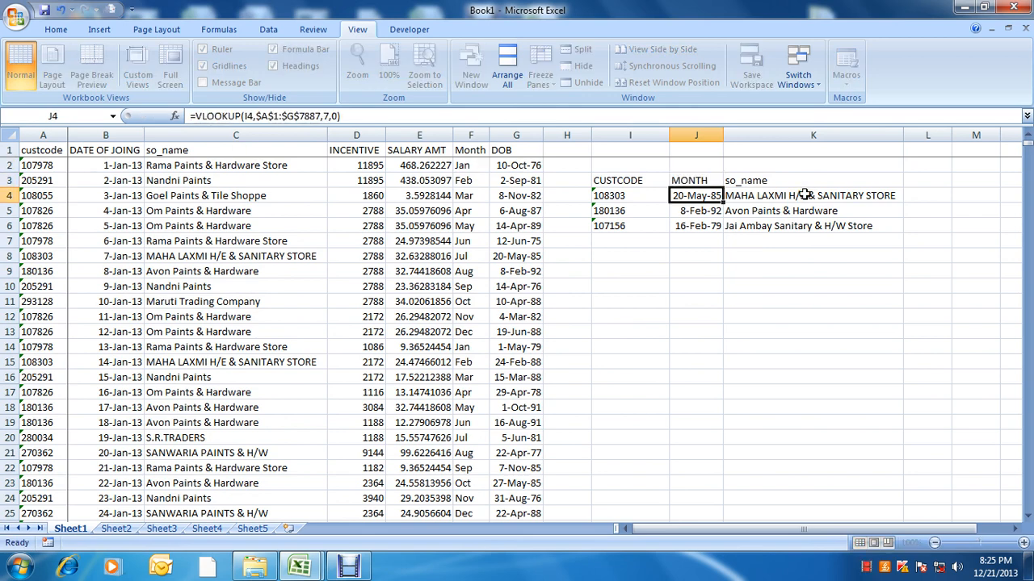
- Change the header in J3 of the lookup area to DOB
{"action": "key", "text": "Up"}
{"action": "key", "text": "Down"}
{"action": "key", "text": "Up"}
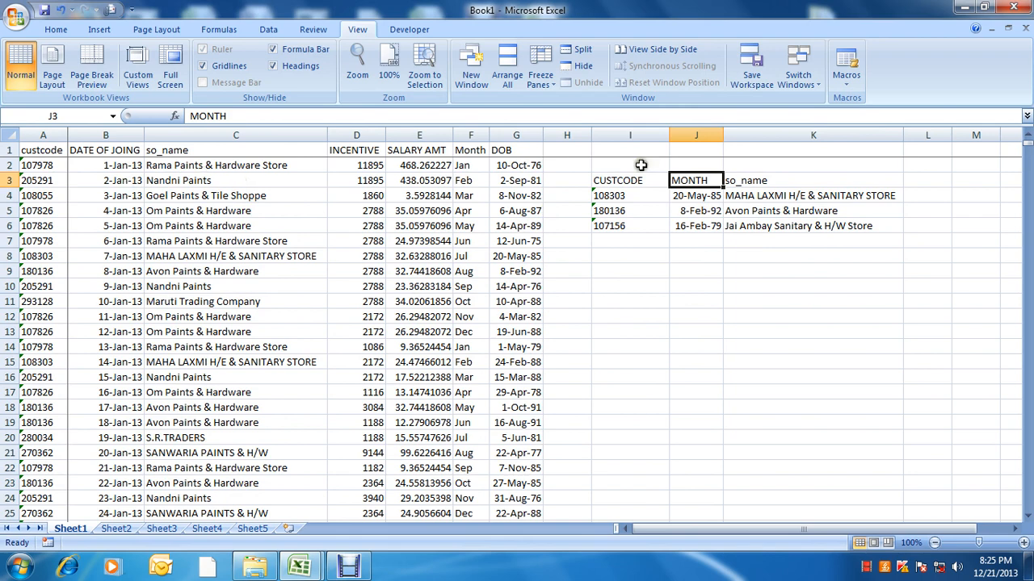
{"action": "type", "text": "DOB"}
{"action": "key", "text": "ctrl+Return"}
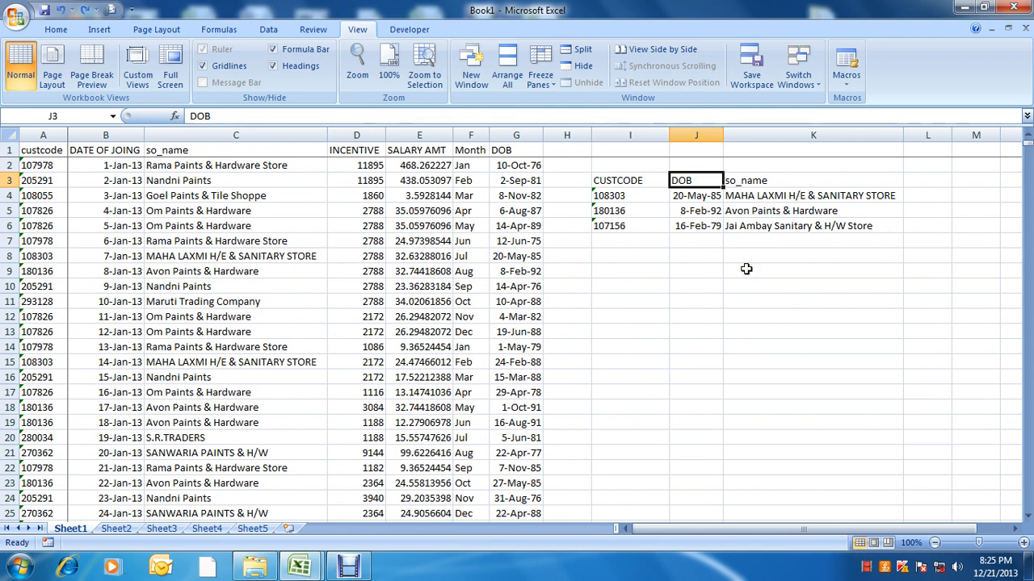
- Review the CUSTCODE and DOB columns of the lookup area, including the VLOOKUP formula in J4
{"action": "key", "text": "Left"}
{"action": "key", "text": "Down"}
{"action": "key", "text": "Down"}
{"action": "key", "text": "Up"}
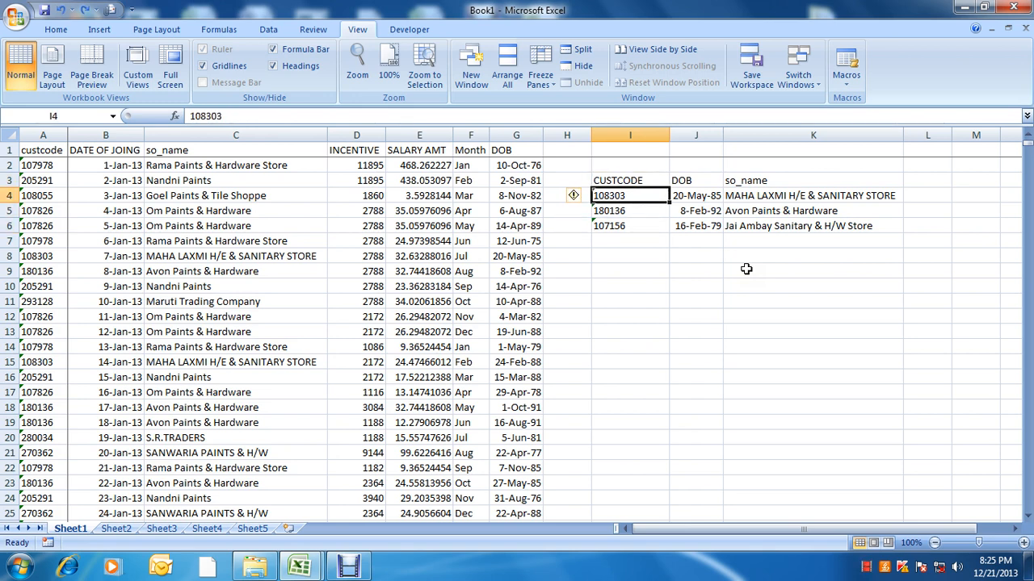
{"action": "key", "text": "Up"}
{"action": "key", "text": "Down"}
{"action": "key", "text": "Right"}
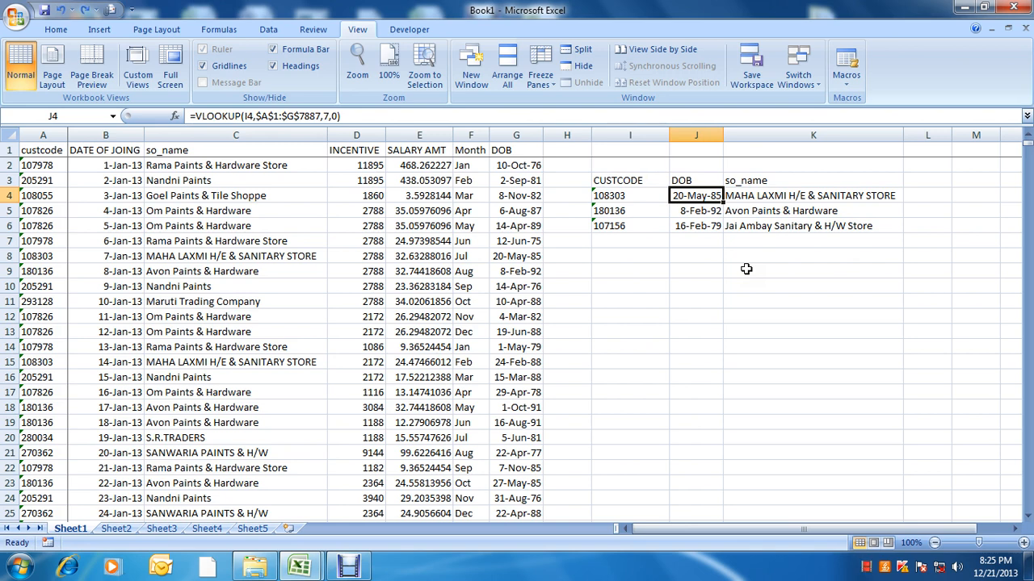
{"action": "key", "text": "Up"}
{"action": "key", "text": "Right"}
{"action": "key", "text": "Left"}
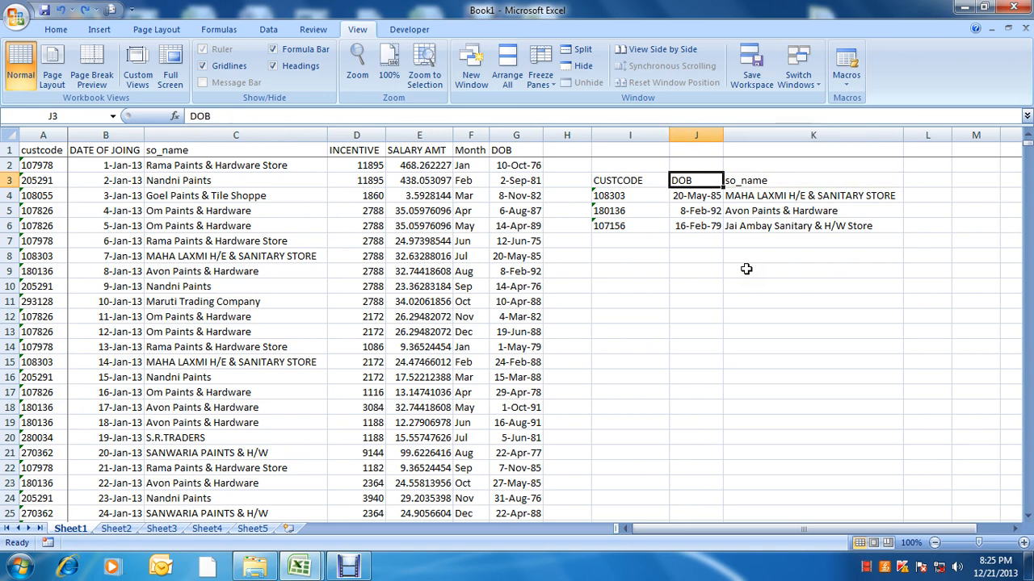
{"action": "key", "text": "Down"}
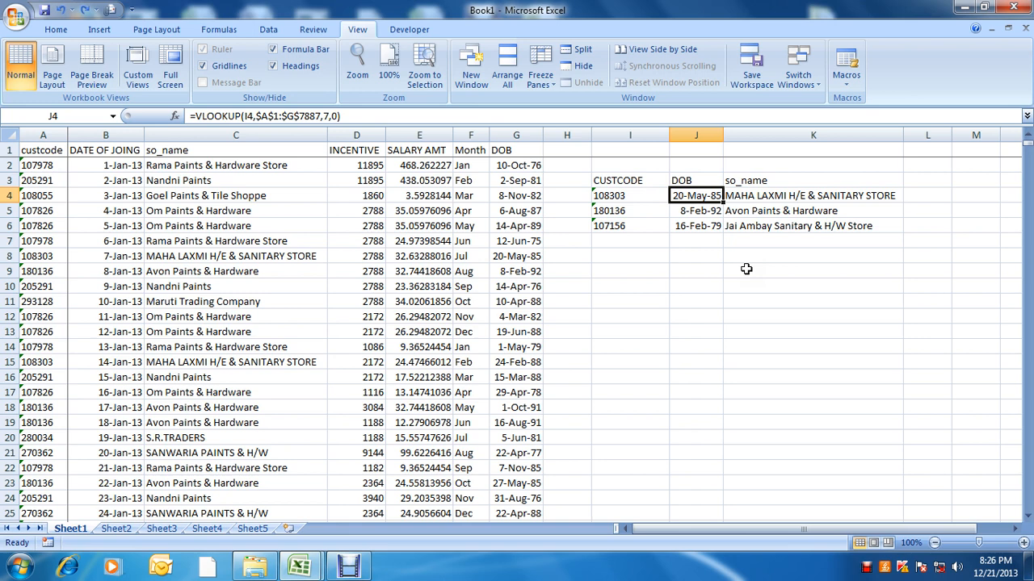
{"action": "key", "text": "Up"}
{"action": "key", "text": "Down"}
{"action": "key", "text": "Up"}
{"action": "key", "text": "Down"}
- Compare the DOB formula in J4 and the so_name formula in K4 with the customer code in I4
{"action": "key", "text": "Left"}
{"action": "key", "text": "Right"}
{"action": "key", "text": "Right"}
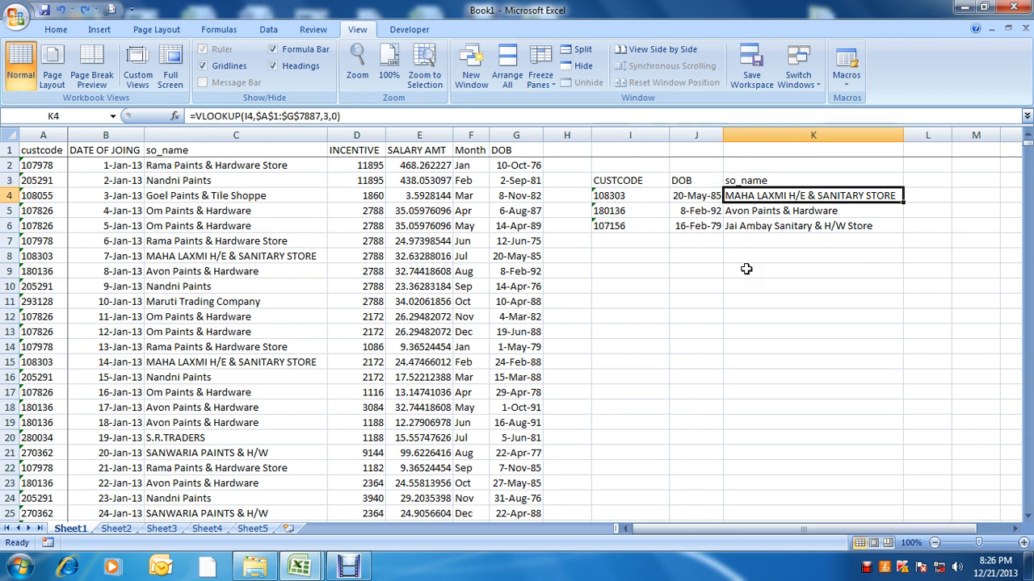
{"action": "key", "text": "Left"}
{"action": "key", "text": "Left"}
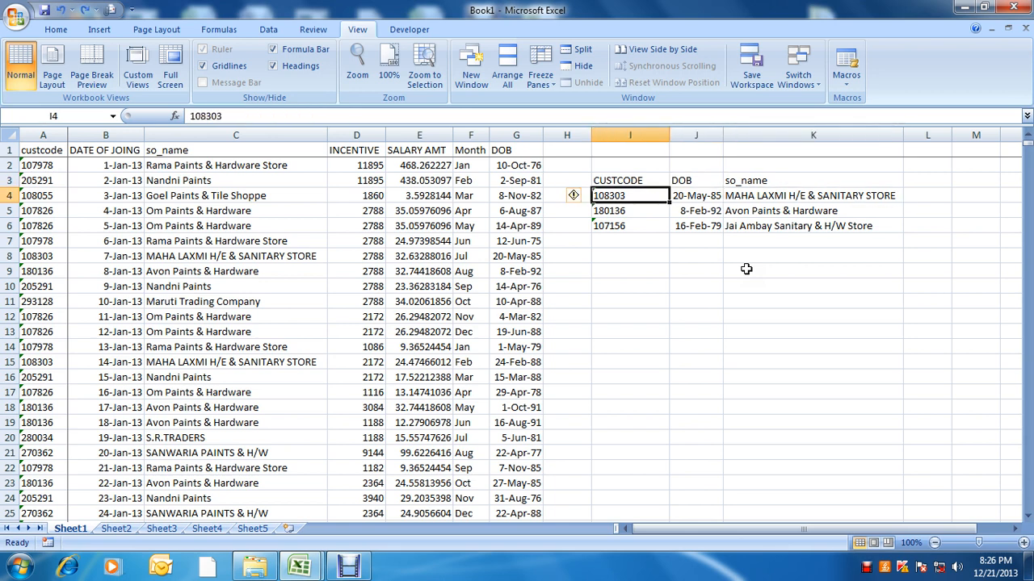
{"action": "key", "text": "Right"}
{"action": "key", "text": "Right"}
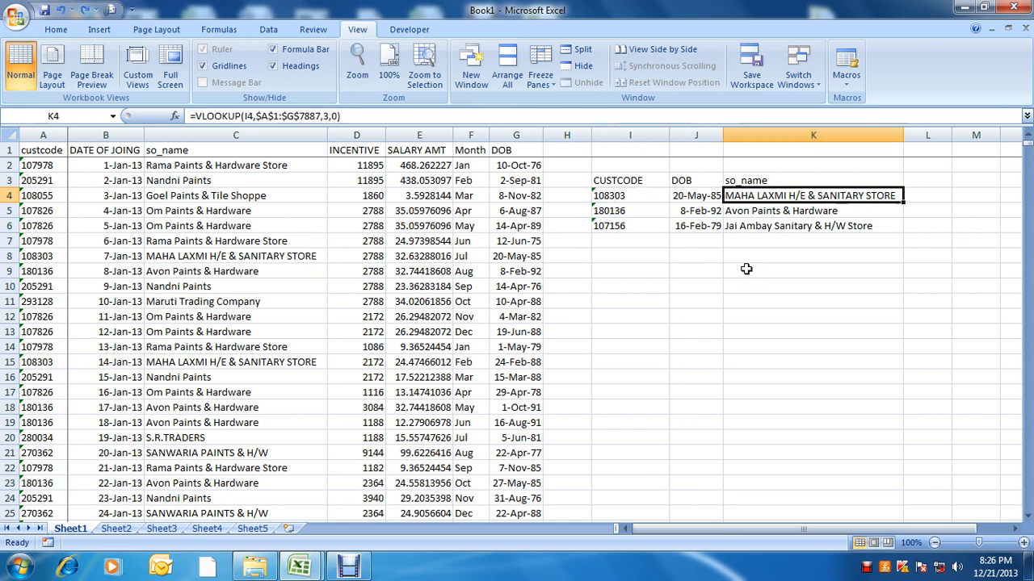
{"action": "key", "text": "Left"}
{"action": "key", "text": "Left"}
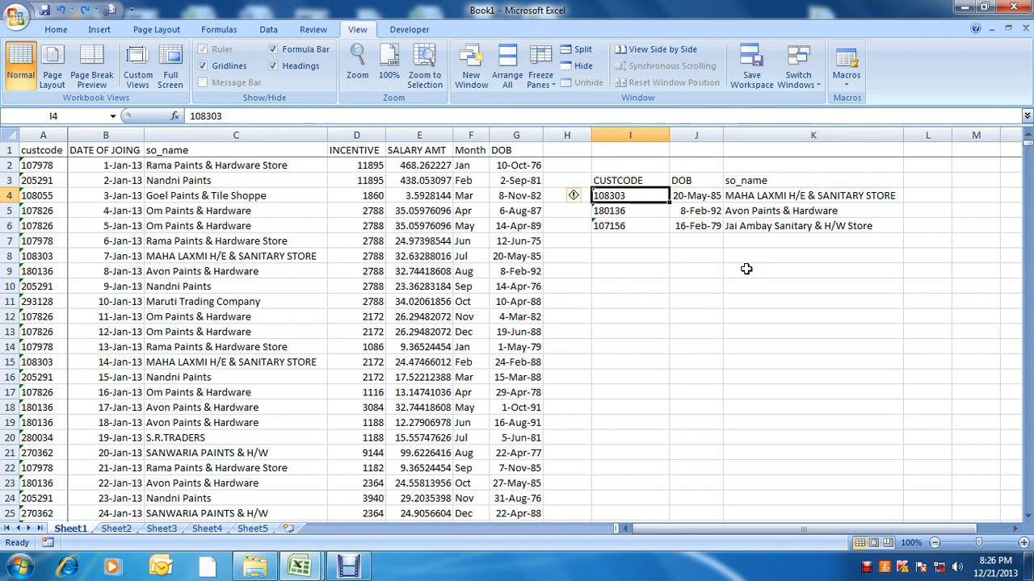
{"action": "key", "text": "Right"}
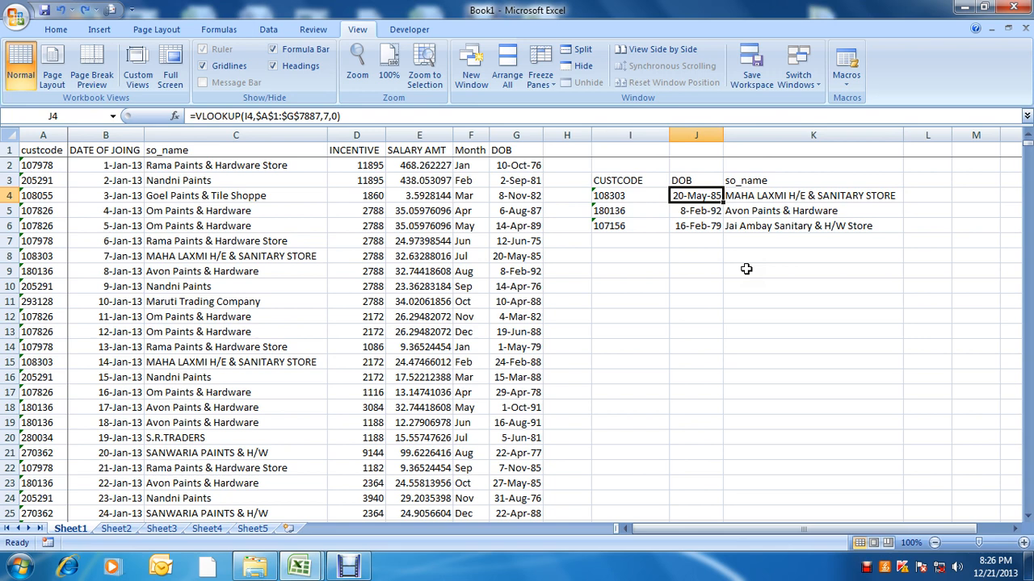
{"action": "key", "text": "Left"}
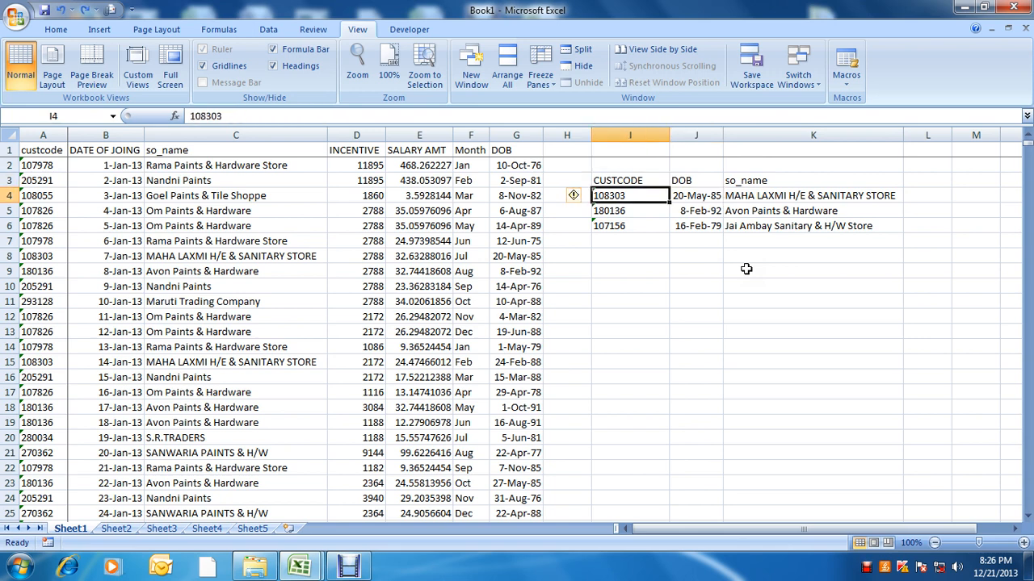
{"action": "key", "text": "Right"}
{"action": "key", "text": "Right"}
{"action": "key", "text": "Left"}
{"action": "key", "text": "Left"}
{"action": "key", "text": "Right"}
{"action": "key", "text": "Right"}
{"action": "key", "text": "Left"}
{"action": "key", "text": "Left"}
{"action": "key", "text": "Left"}
{"action": "key", "text": "Right"}
{"action": "key", "text": "Right"}
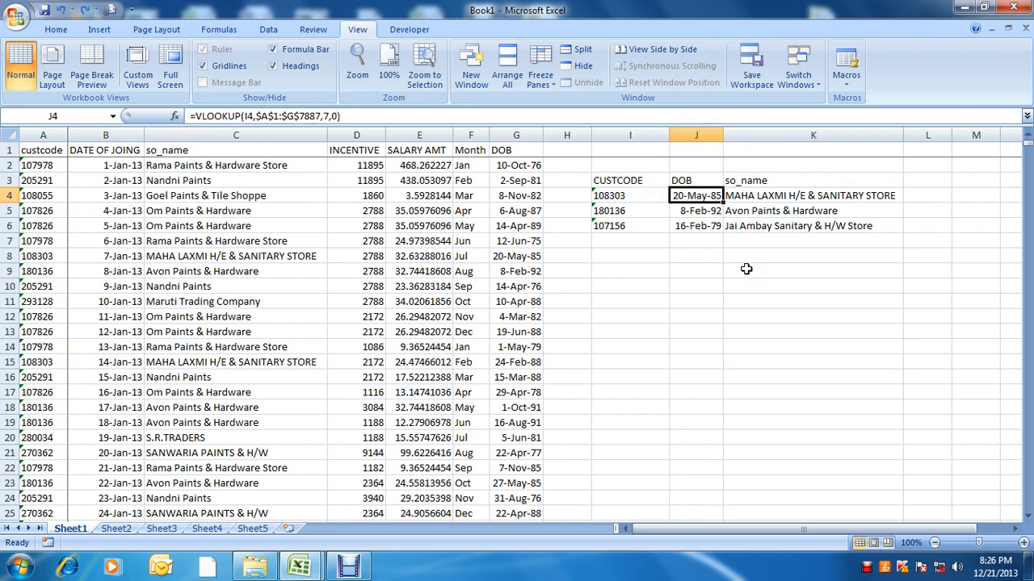
{"action": "key", "text": "Right"}
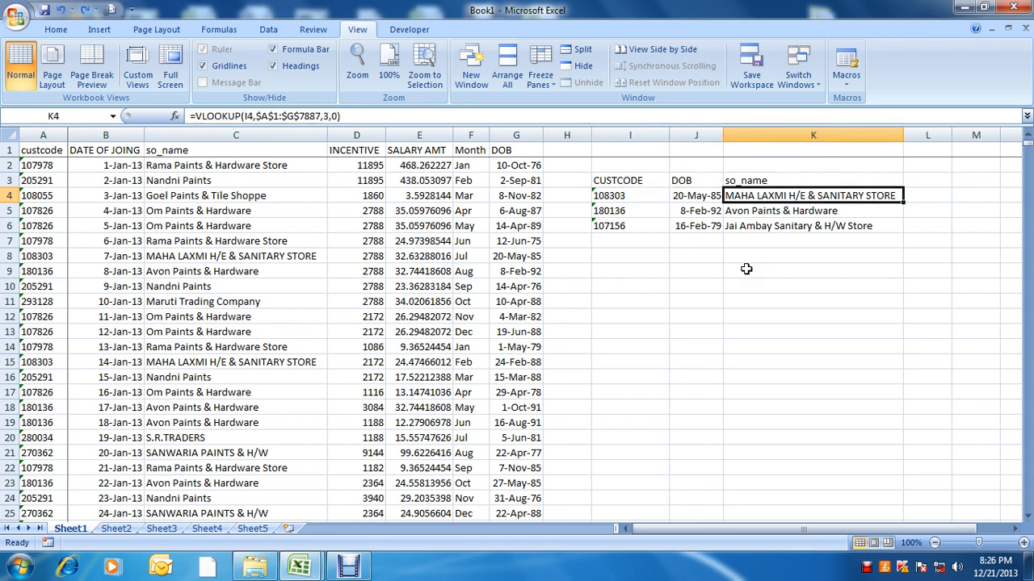
{"action": "key", "text": "Left"}
{"action": "key", "text": "Left"}
{"action": "key", "text": "Right"}
{"action": "key", "text": "Right"}
{"action": "key", "text": "Left"}
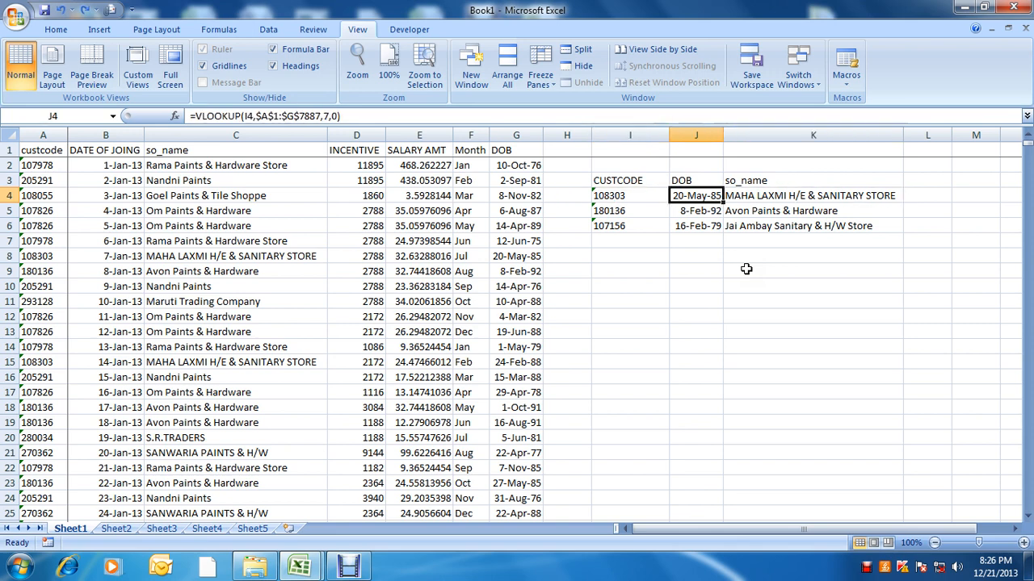
{"action": "key", "text": "Left"}
{"action": "key", "text": "Right"}
{"action": "key", "text": "Right"}
{"action": "key", "text": "Left"}
{"action": "key", "text": "Left"}
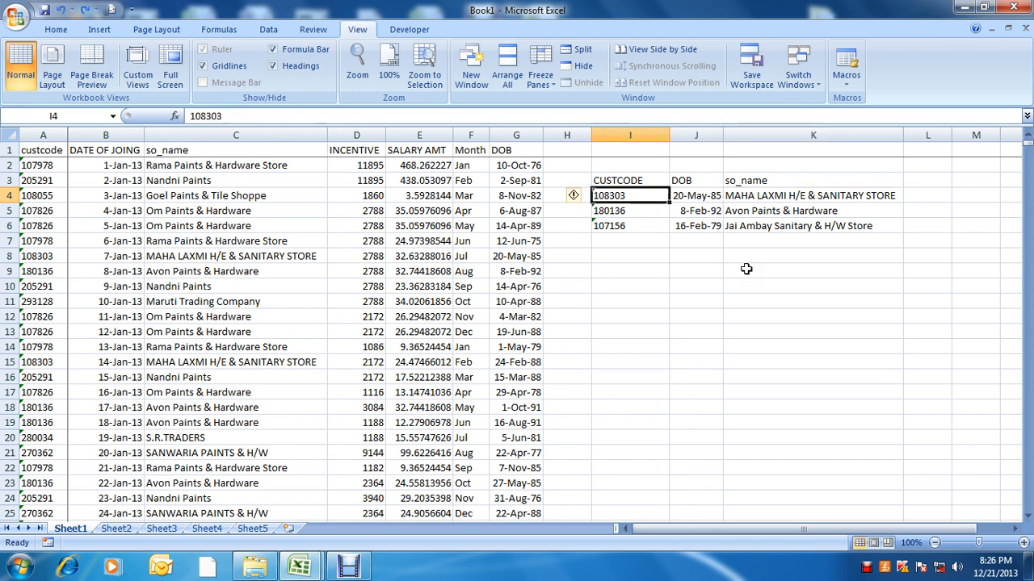
{"action": "key", "text": "Right"}
{"action": "key", "text": "Right"}
{"action": "key", "text": "Left"}
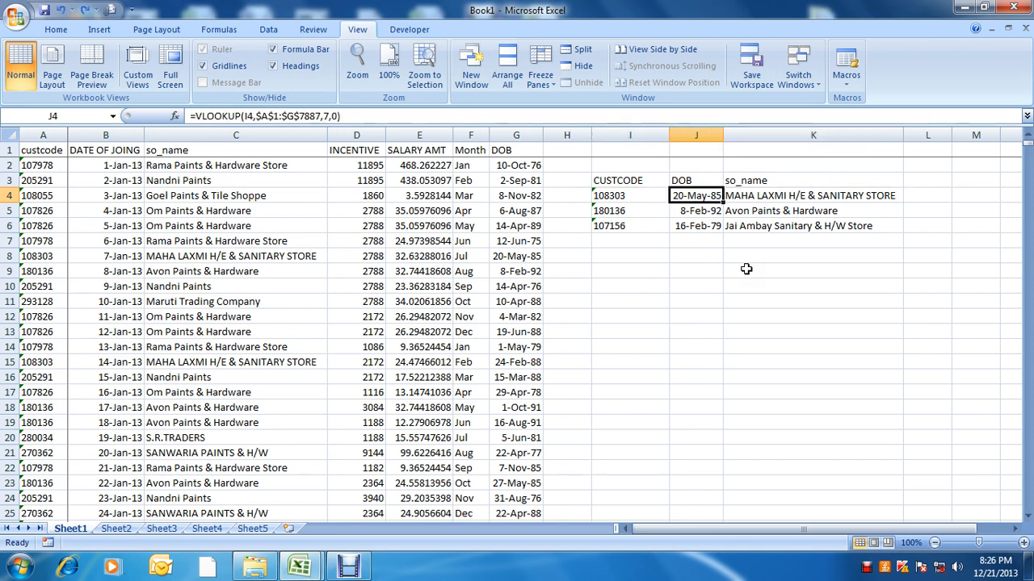
{"action": "key", "text": "Left"}
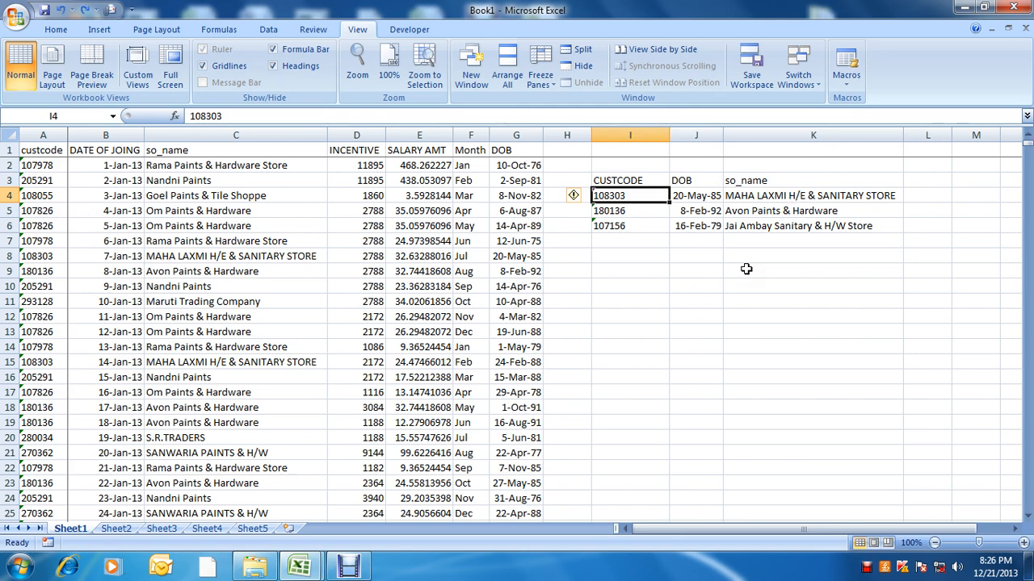
{"action": "key", "text": "Right"}
{"action": "key", "text": "Right"}
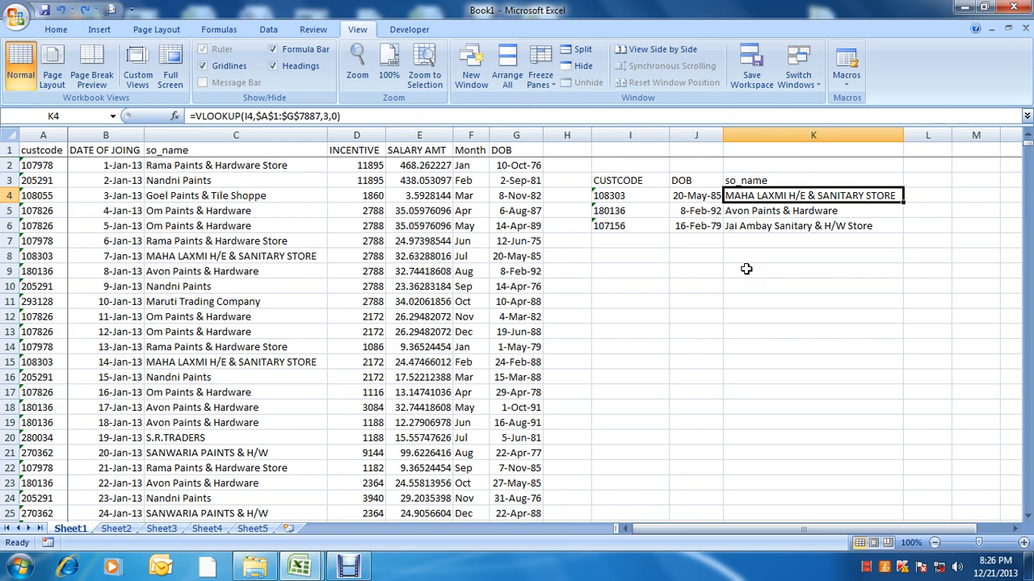
{"action": "key", "text": "Left"}
{"action": "key", "text": "Left"}
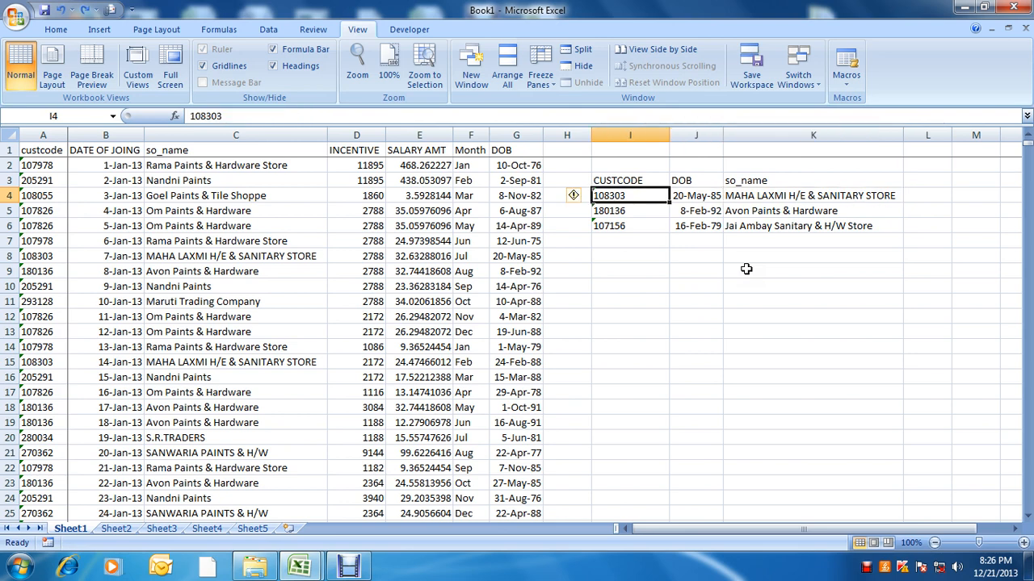
- Copy the CUSTCODE header from I3 to Sheet2 and delete the empty column before it so the header sits in A1
{"action": "key", "text": "Up"}
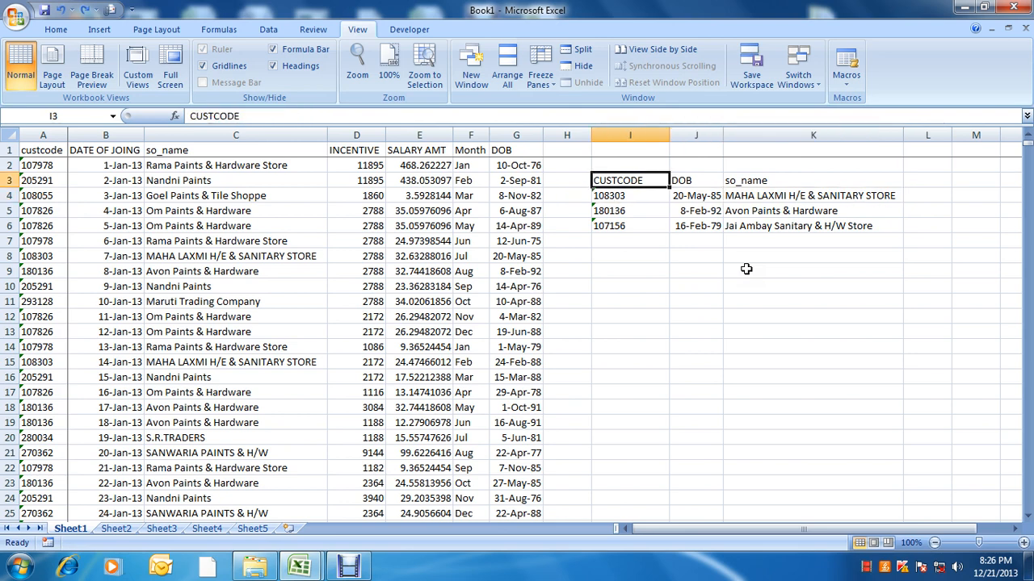
{"action": "key", "text": "ctrl+c"}
{"action": "key", "text": "ctrl+Page_Down"}
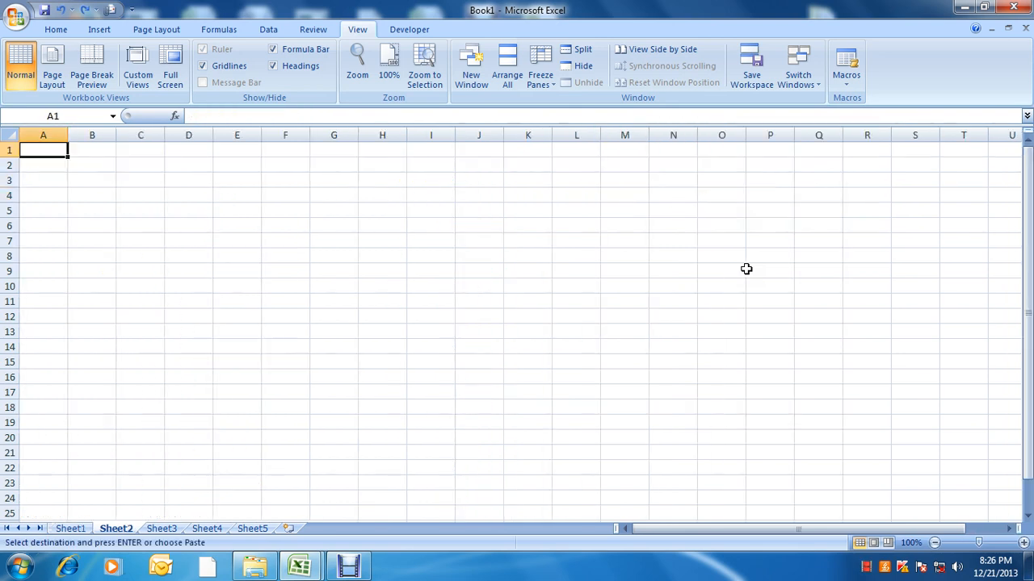
{"action": "key", "text": "Right"}
{"action": "key", "text": "ctrl+v"}
{"action": "key", "text": "Left"}
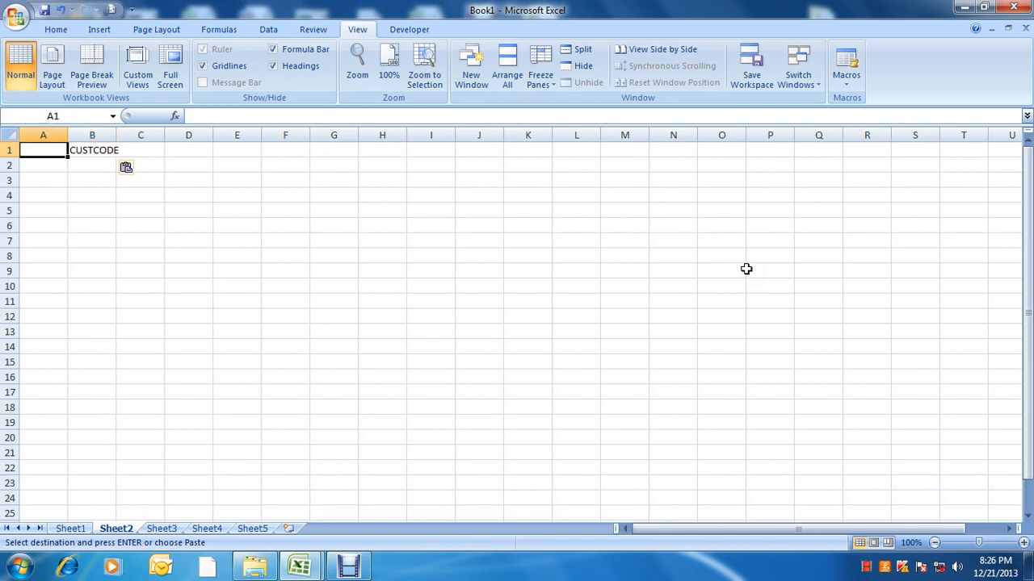
{"action": "key", "text": "ctrl+space"}
{"action": "key", "text": "ctrl+minus"}
{"action": "key", "text": "Left"}
- Copy the INCENTIVE header from D1 of Sheet1 into B1 of Sheet2
{"action": "key", "text": "ctrl+Page_Up"}
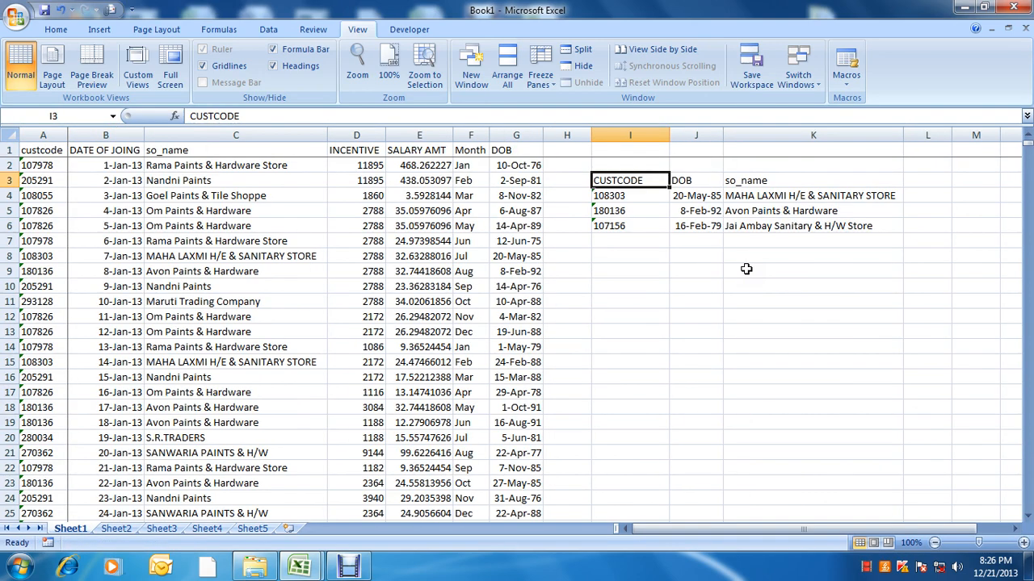
{"action": "key", "text": "Left"}
{"action": "key", "text": "Left"}
{"action": "key", "text": "Left"}
{"action": "key", "text": "Left"}
{"action": "key", "text": "Up"}
{"action": "key", "text": "Up"}
{"action": "key", "text": "Left"}
{"action": "key", "text": "ctrl+c"}
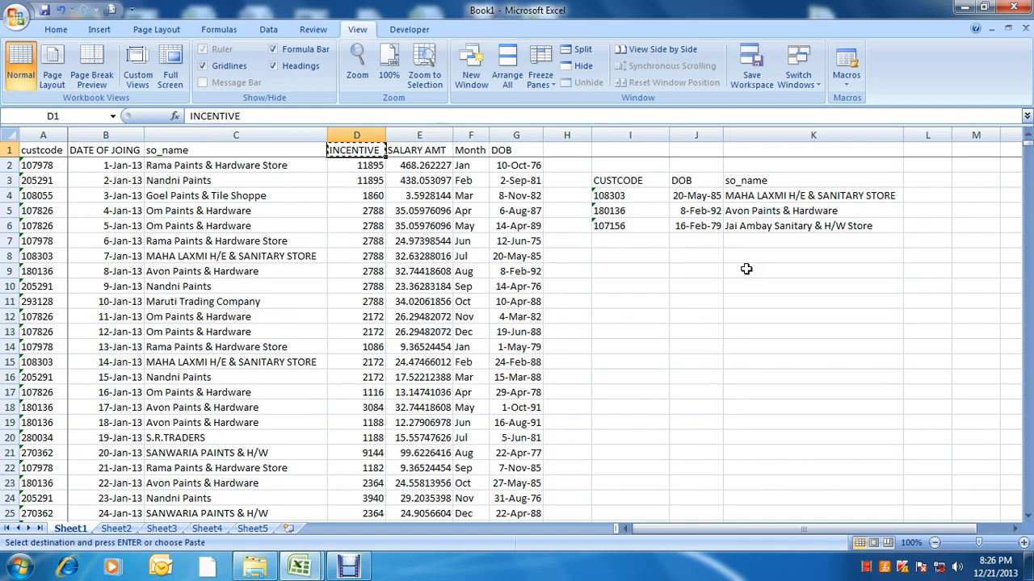
{"action": "key", "text": "ctrl+Page_Down"}
{"action": "key", "text": "Right"}
{"action": "key", "text": "ctrl+v"}
- Copy the so_name header from C1 of Sheet1 into C1 of Sheet2
{"action": "key", "text": "ctrl+Page_Up"}
{"action": "key", "text": "Left"}
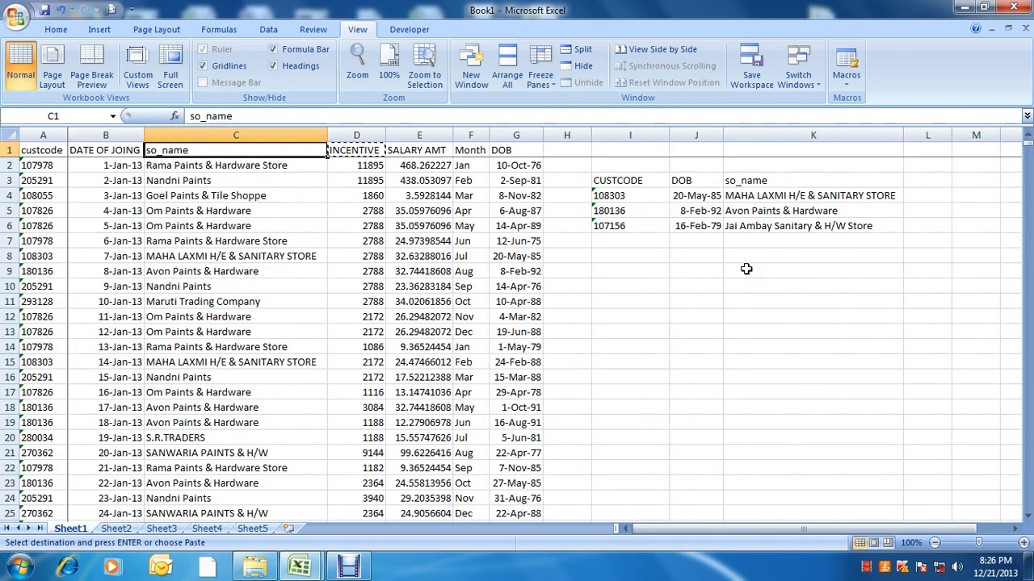
{"action": "key", "text": "ctrl+c"}
{"action": "key", "text": "ctrl+c"}
{"action": "key", "text": "ctrl+Page_Down"}
{"action": "key", "text": "Right"}
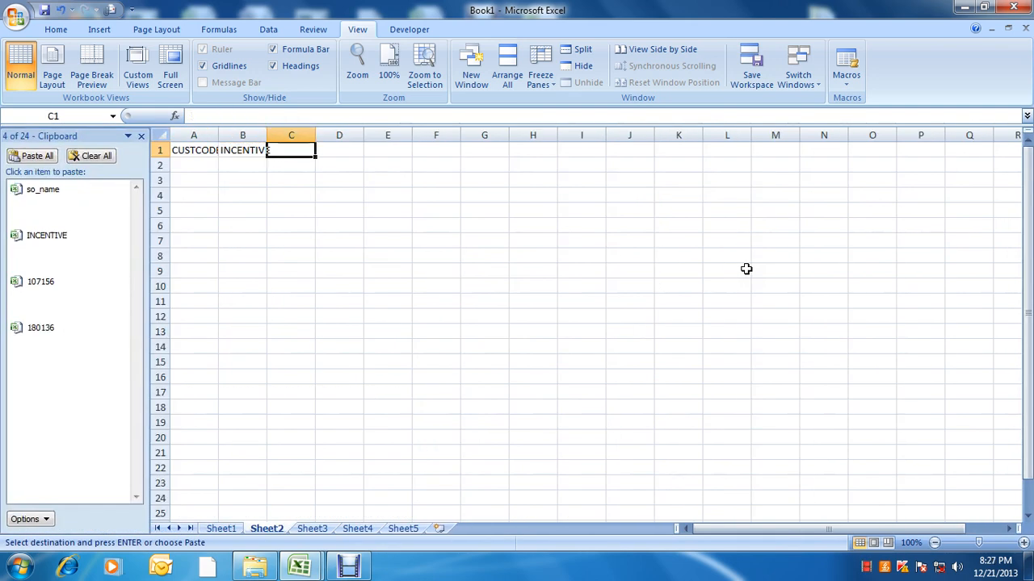
{"action": "key", "text": "ctrl+v"}
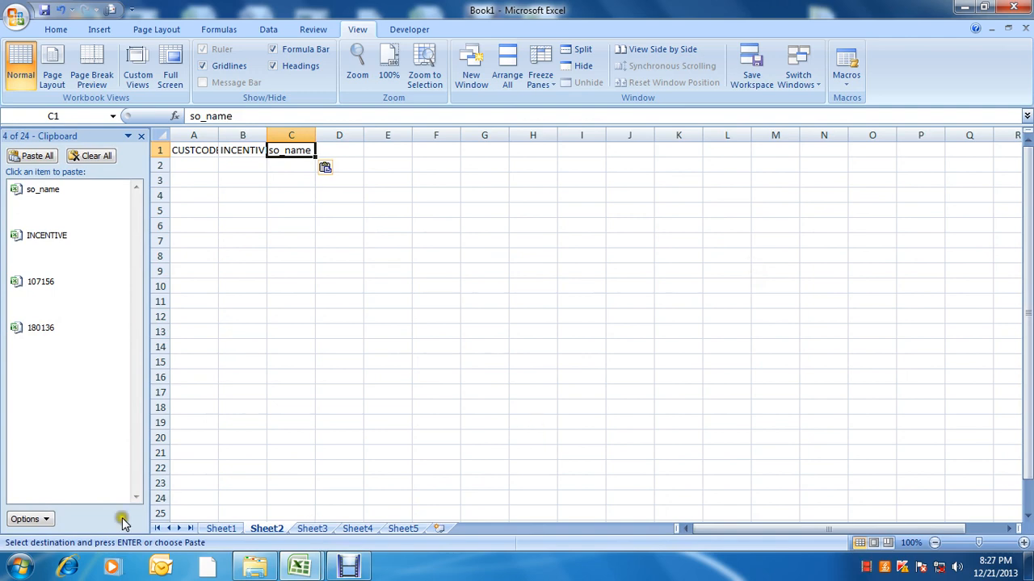
- Turn off showing the Office Clipboard automatically and on a repeated copy, and close the clipboard pane
{"action": "left_click", "coordinate": [44, 519]}
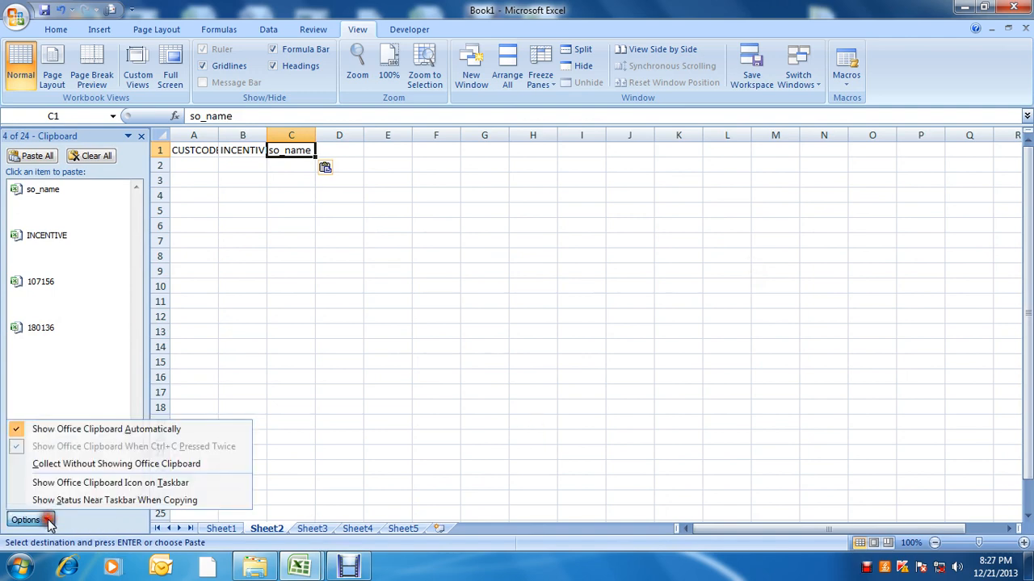
{"action": "left_click", "coordinate": [38, 429]}
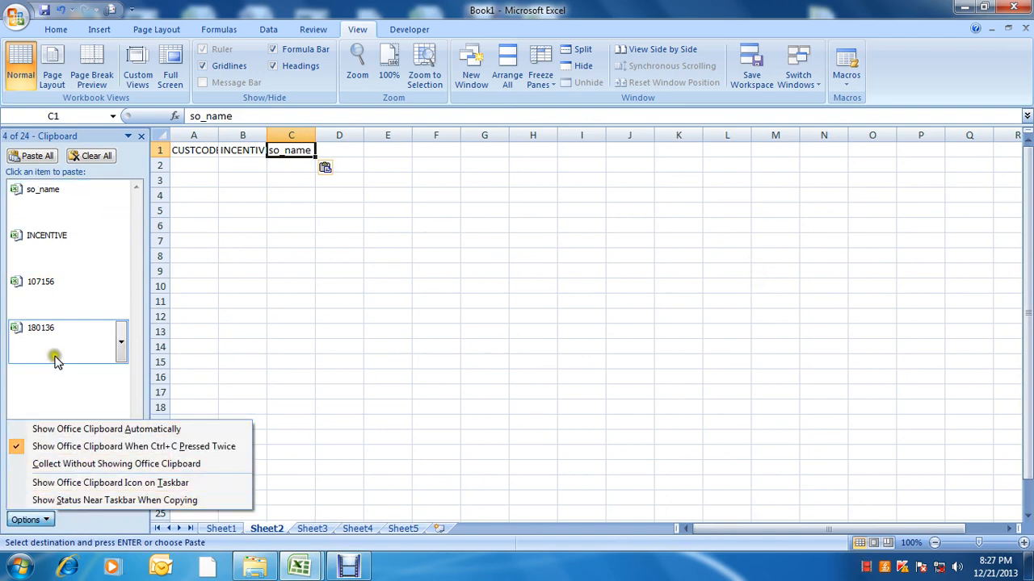
{"action": "left_click", "coordinate": [21, 446]}
{"action": "left_click", "coordinate": [147, 136]}
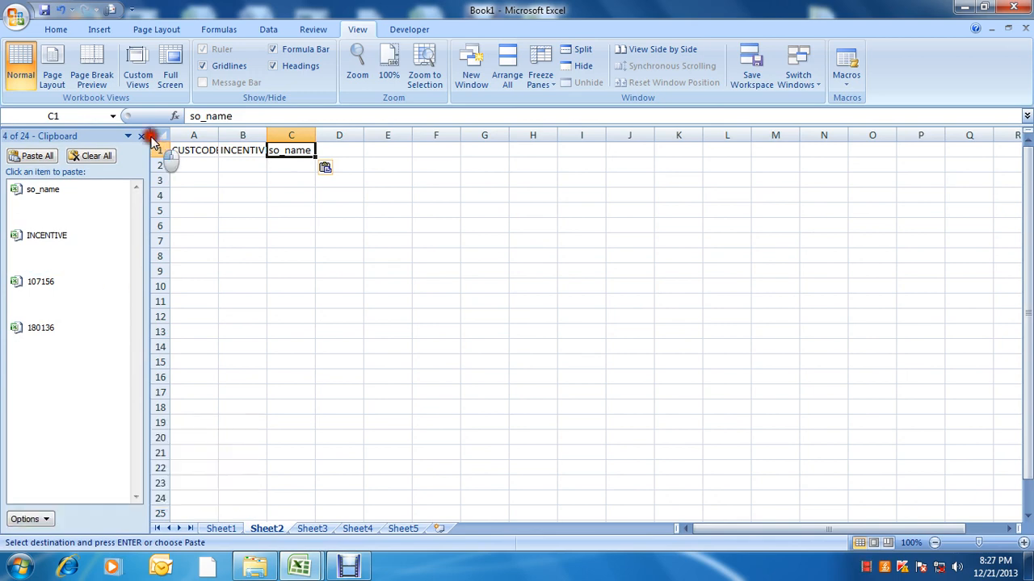
{"action": "left_click", "coordinate": [142, 135]}
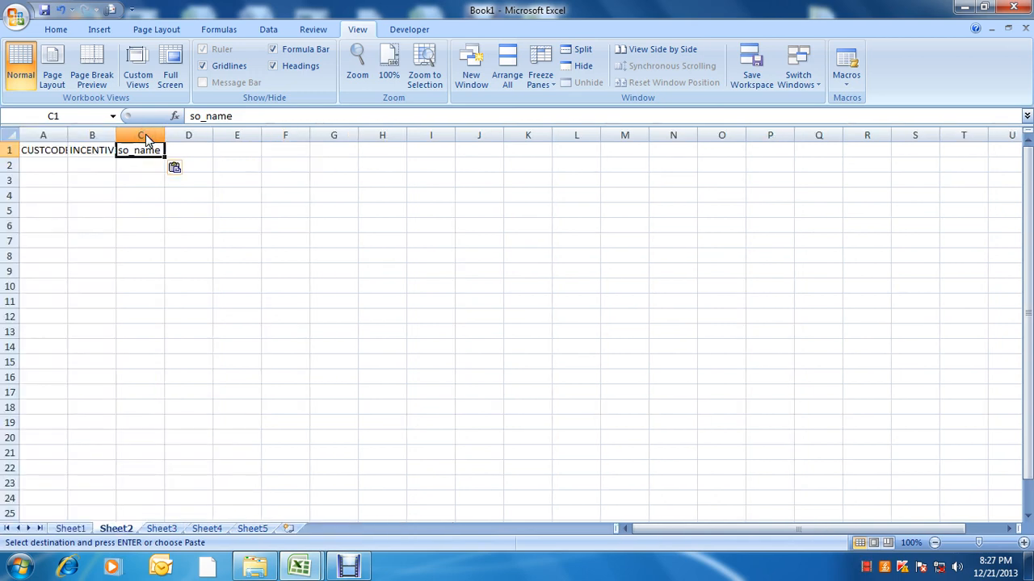
- Widen columns A, B and C of Sheet2 so the CUSTCODE, INCENTIVE and so_name headers fit
{"action": "double_click", "coordinate": [68, 135]}
{"action": "double_click", "coordinate": [123, 135]}
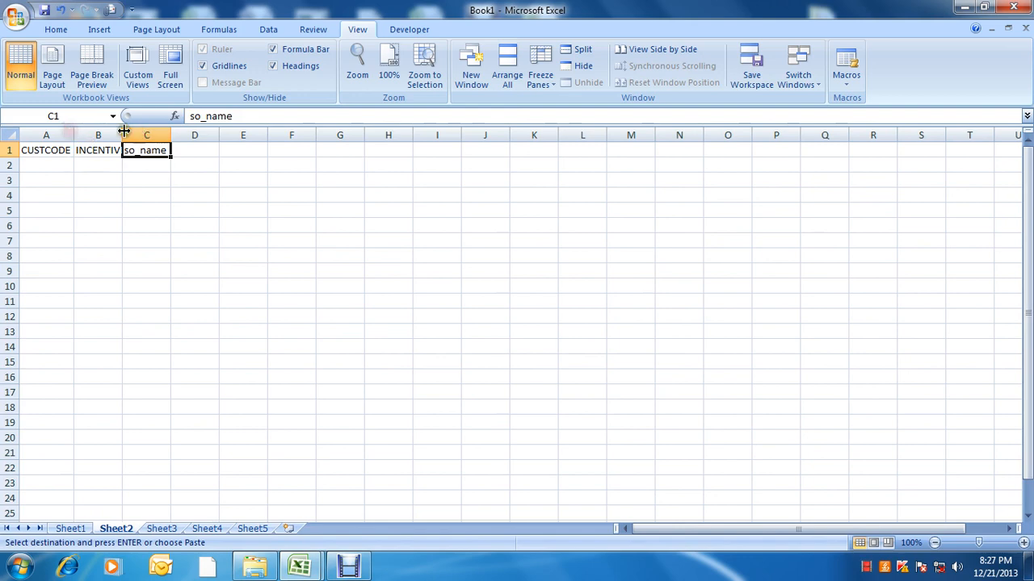
{"action": "double_click", "coordinate": [179, 133]}
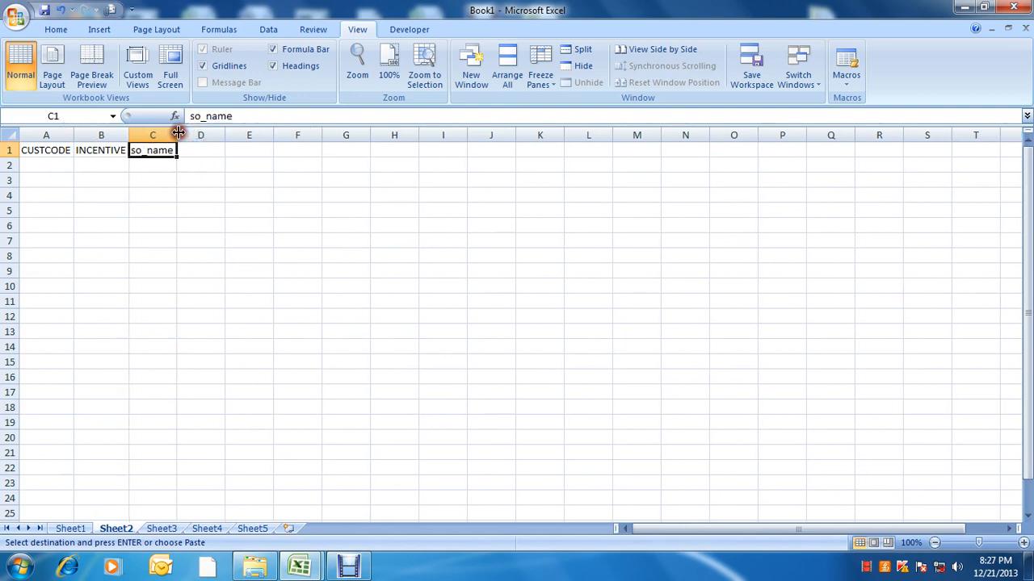
{"action": "left_click_drag", "start_coordinate": [177, 133], "coordinate": [148, 133]}
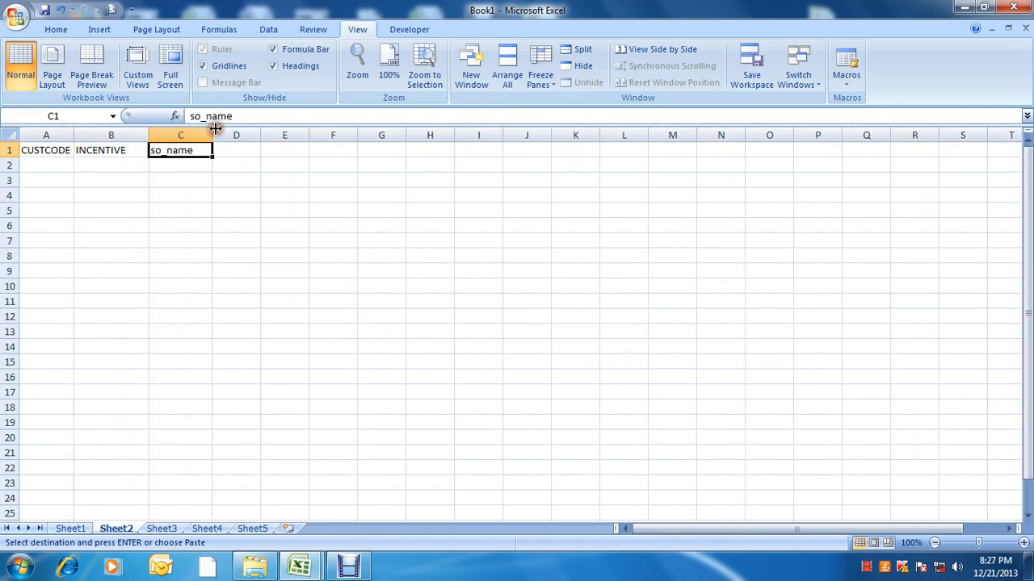
- Widen columns C and A of Sheet2 further
{"action": "left_click_drag", "start_coordinate": [214, 132], "coordinate": [250, 132]}
{"action": "left_click_drag", "start_coordinate": [74, 134], "coordinate": [110, 134]}
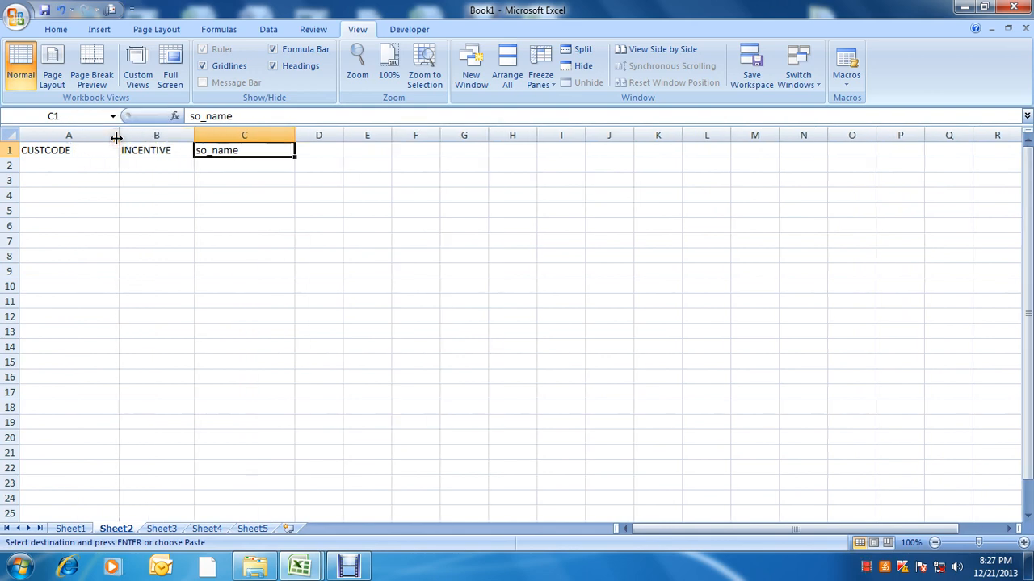
- Copy the customer code from A7 of Sheet1 into A2 of Sheet2, under the CUSTCODE header
{"action": "key", "text": "ctrl+Page_Up"}
{"action": "key", "text": "Escape"}
{"action": "key", "text": "ctrl+Home"}
{"action": "key", "text": "Down"}
{"action": "key", "text": "Down"}
{"action": "key", "text": "Down"}
{"action": "key", "text": "Down"}
{"action": "key", "text": "Down"}
{"action": "key", "text": "Down"}
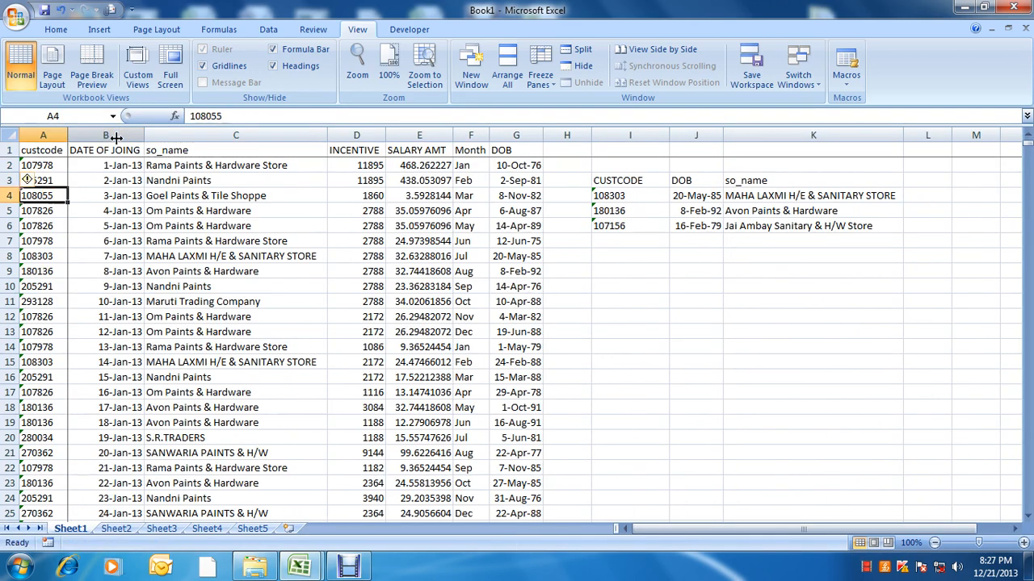
{"action": "key", "text": "ctrl+c"}
{"action": "key", "text": "ctrl+Page_Down"}
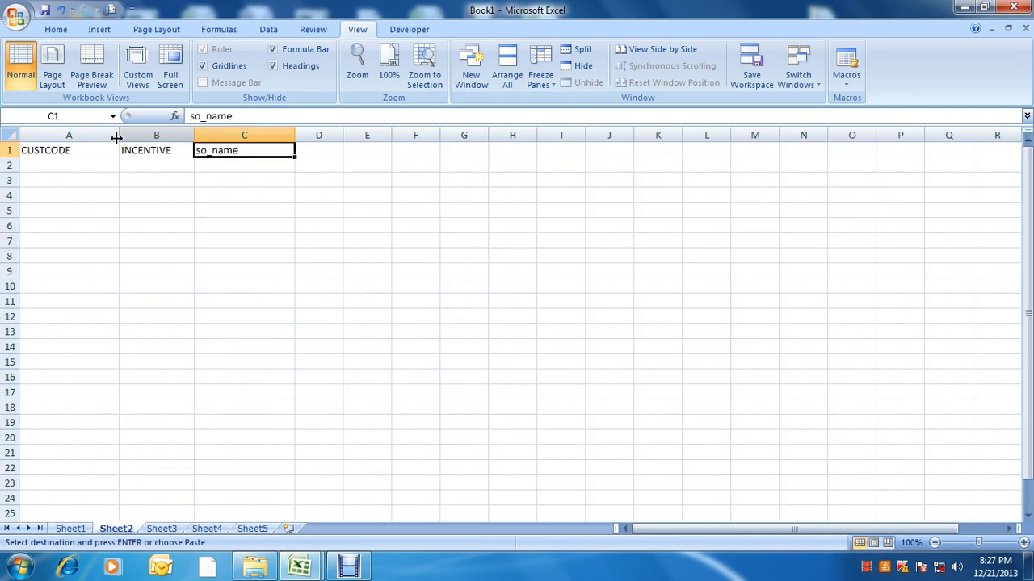
{"action": "key", "text": "Down"}
{"action": "key", "text": "Left"}
{"action": "key", "text": "Left"}
{"action": "key", "text": "ctrl+v"}
- Copy the customer code from A26 of Sheet1 into A3 of Sheet2
{"action": "key", "text": "ctrl+Page_Up"}
{"action": "key", "text": "Down"}
{"action": "key", "text": "Down"}
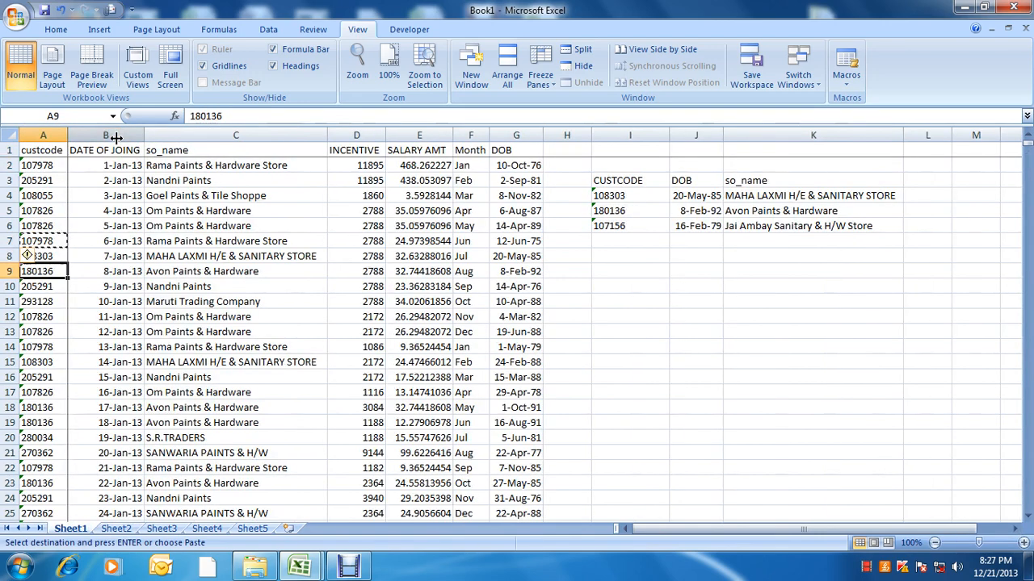
{"action": "key", "text": "Down"}
{"action": "key", "text": "Down"}
{"action": "key", "text": "Down"}
{"action": "key", "text": "Down"}
{"action": "key", "text": "Down"}
{"action": "key", "text": "Down"}
{"action": "key", "text": "Down"}
{"action": "key", "text": "Down"}
{"action": "key", "text": "Down"}
{"action": "key", "text": "Down"}
{"action": "key", "text": "Down"}
{"action": "key", "text": "Down"}
{"action": "key", "text": "Down"}
{"action": "key", "text": "Down"}
{"action": "key", "text": "Down"}
{"action": "key", "text": "Down"}
{"action": "key", "text": "Down"}
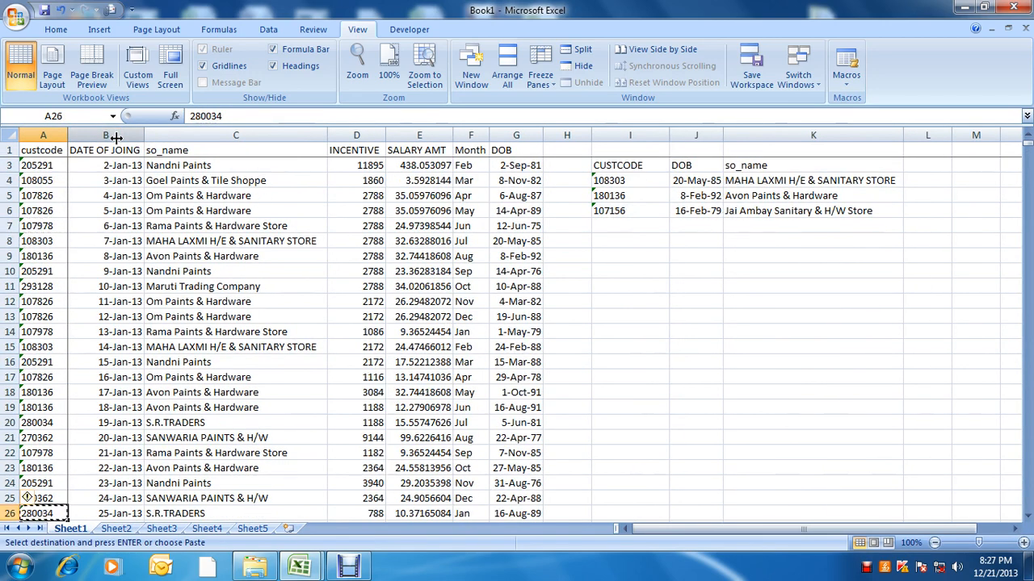
{"action": "key", "text": "ctrl+Page_Down"}
{"action": "key", "text": "Down"}
{"action": "key", "text": "ctrl+v"}
- Copy the customer code from A41 of Sheet1 into A4 of Sheet2 and end the copy mode
{"action": "key", "text": "ctrl+Page_Up"}
{"action": "key", "text": "Down"}
{"action": "key", "text": "Down"}
{"action": "key", "text": "Down"}
{"action": "key", "text": "Down"}
{"action": "key", "text": "Down"}
{"action": "key", "text": "Down"}
{"action": "key", "text": "Down"}
{"action": "key", "text": "Down"}
{"action": "key", "text": "Down"}
{"action": "key", "text": "Down"}
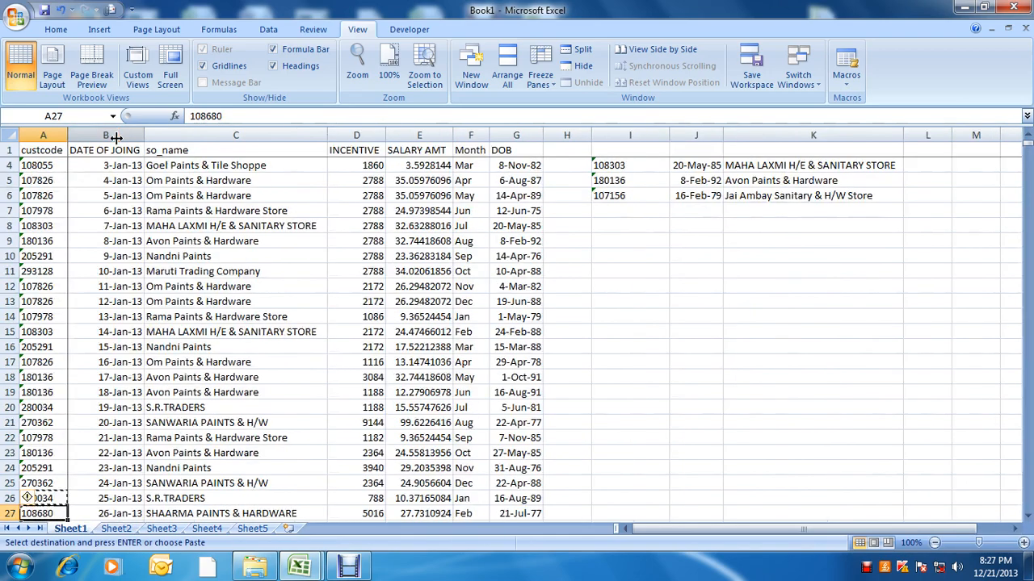
{"action": "key", "text": "Down"}
{"action": "key", "text": "Down"}
{"action": "key", "text": "Down"}
{"action": "key", "text": "Down"}
{"action": "key", "text": "Down"}
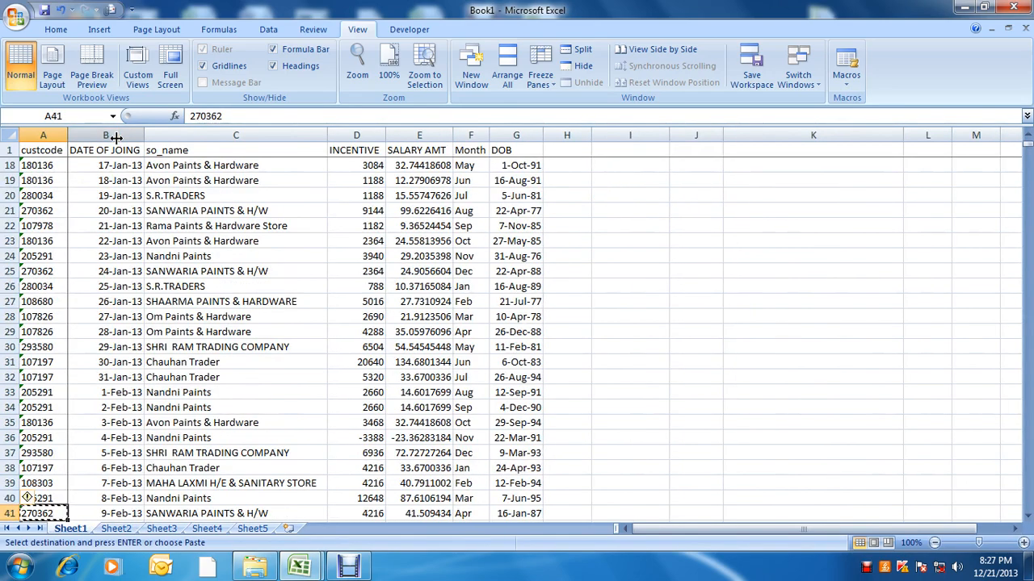
{"action": "key", "text": "ctrl+c"}
{"action": "key", "text": "ctrl+Page_Down"}
{"action": "key", "text": "Down"}
{"action": "key", "text": "ctrl+v"}
{"action": "key", "text": "Up"}
{"action": "key", "text": "Up"}
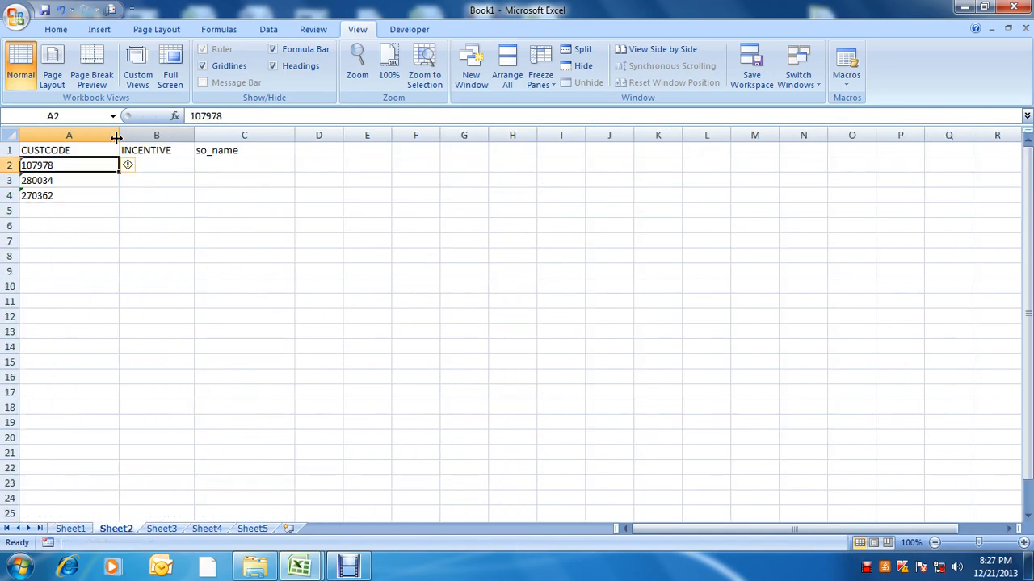
{"action": "key", "text": "Escape"}
- Check the INCENTIVE column's position on Sheet1, and start a VLOOKUP formula in B2 of Sheet2 with A2 as the lookup value
{"action": "key", "text": "Up"}
{"action": "key", "text": "Right"}
{"action": "key", "text": "Down"}
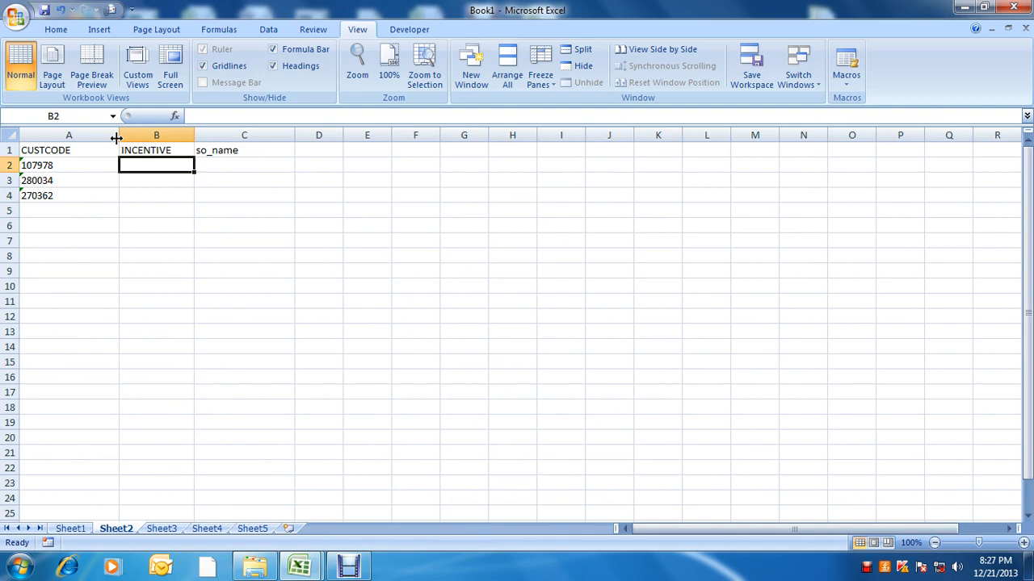
{"action": "key", "text": "ctrl+Page_Up"}
{"action": "key", "text": "ctrl+Home"}
{"action": "key", "text": "Down"}
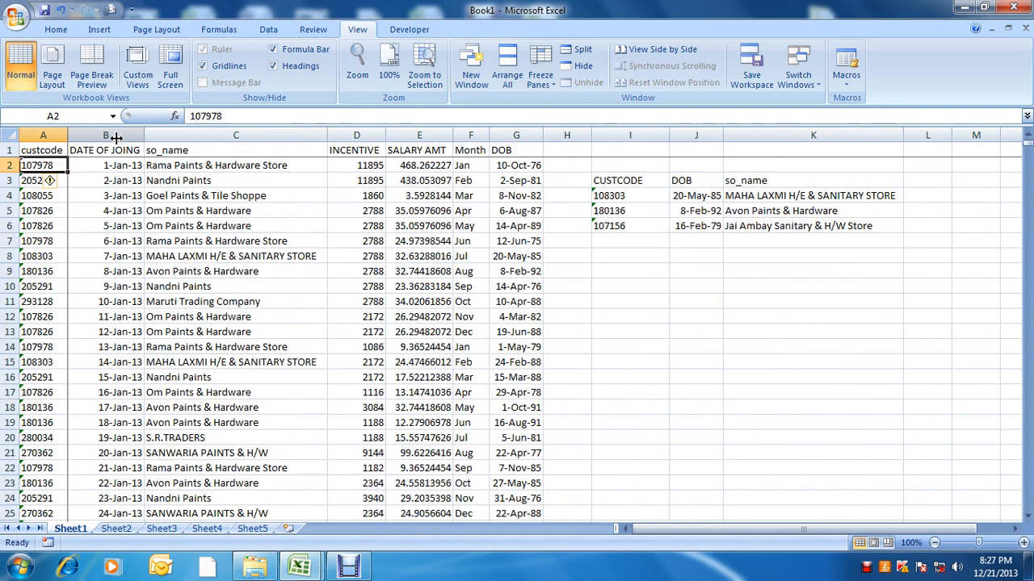
{"action": "key", "text": "Right"}
{"action": "key", "text": "Right"}
{"action": "key", "text": "Right"}
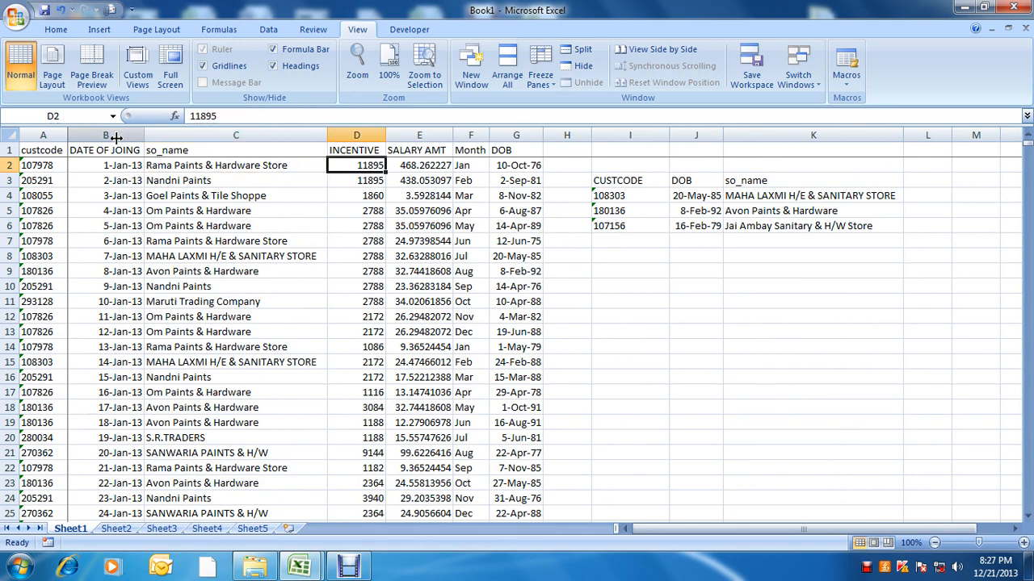
{"action": "key", "text": "ctrl+Page_Down"}
{"action": "type", "text": "=V"}
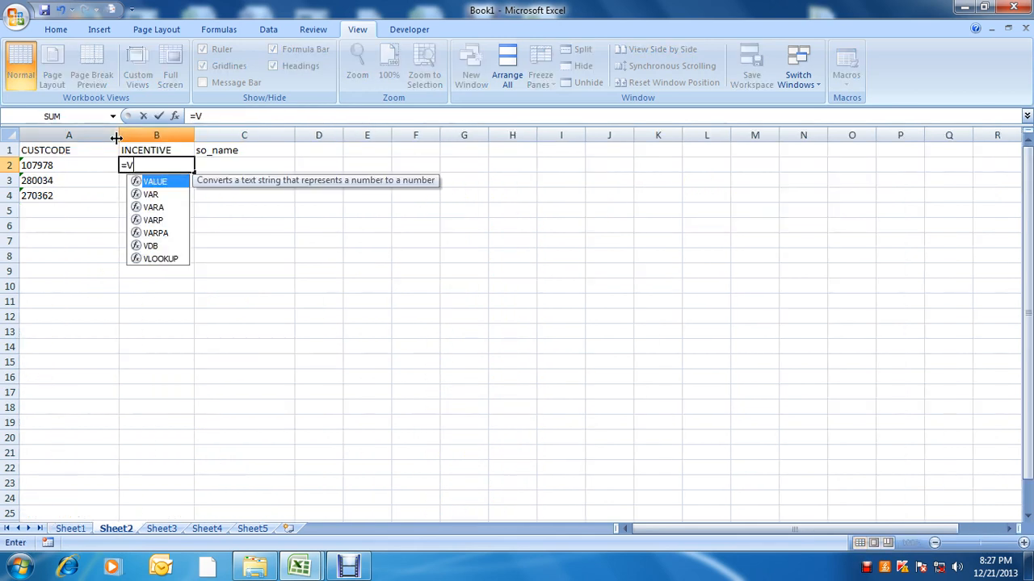
{"action": "type", "text": "LOOKUP("}
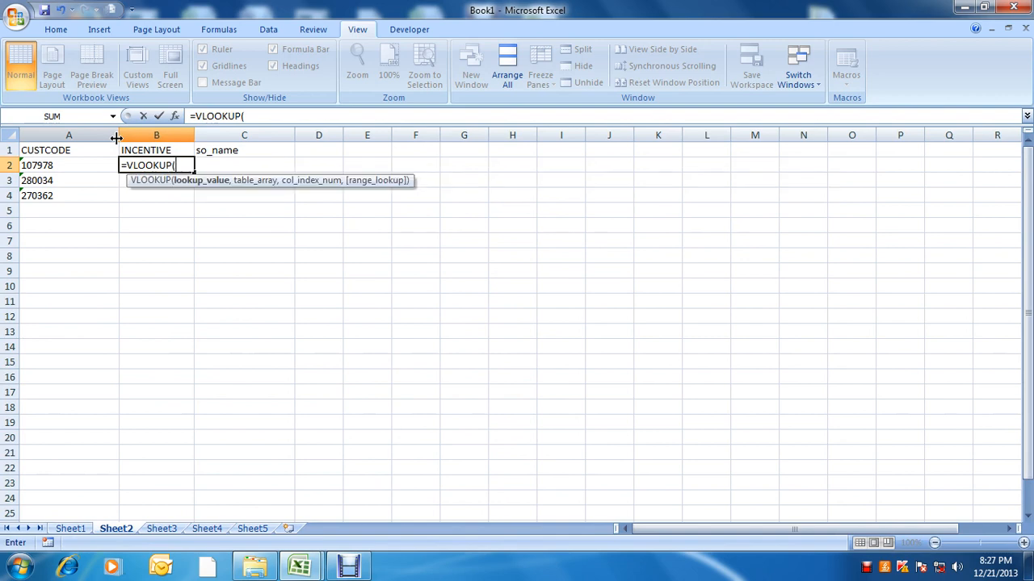
{"action": "key", "text": "Left"}
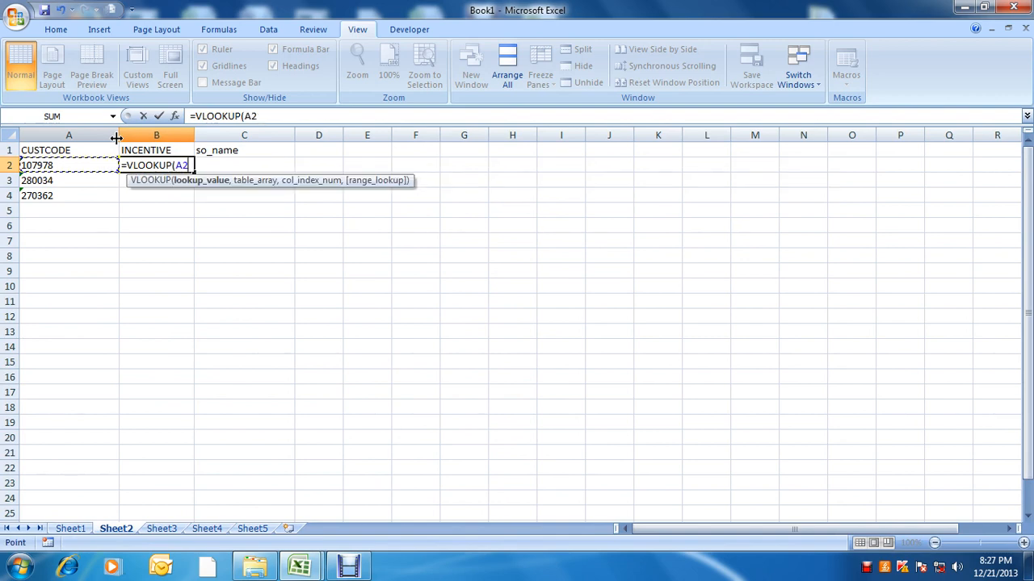
{"action": "type", "text": ","}
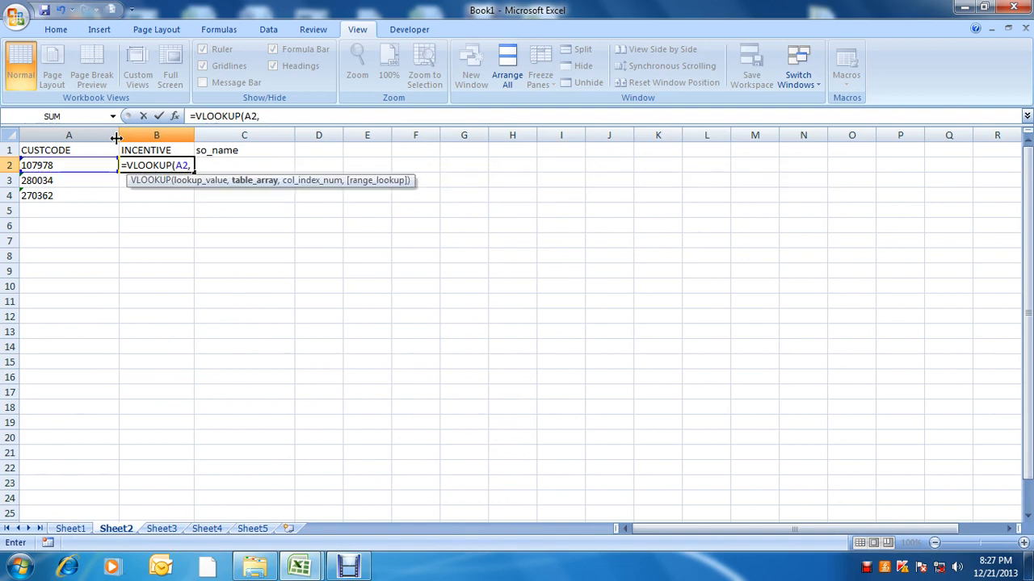
- Complete the B2 VLOOKUP with Sheet1!A1:G7887 as the table array, column index 4 and range lookup 0
{"action": "key", "text": "ctrl+Page_Up"}
{"action": "key", "text": "Left"}
{"action": "key", "text": "Up"}
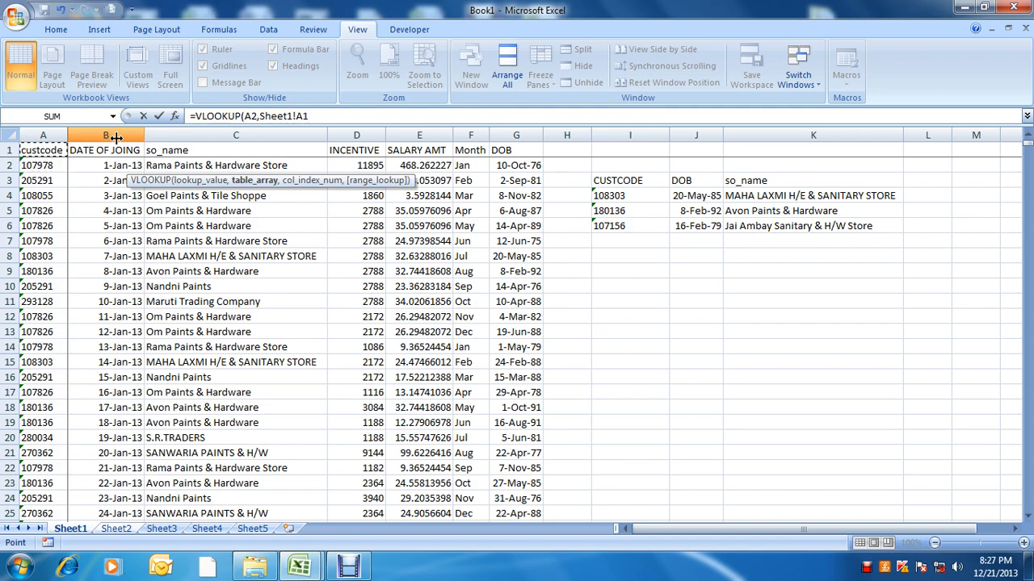
{"action": "key", "text": "shift+Right"}
{"action": "key", "text": "shift+Right"}
{"action": "key", "text": "shift+Right"}
{"action": "key", "text": "shift+Right"}
{"action": "key", "text": "shift+Right"}
{"action": "key", "text": "shift+Right"}
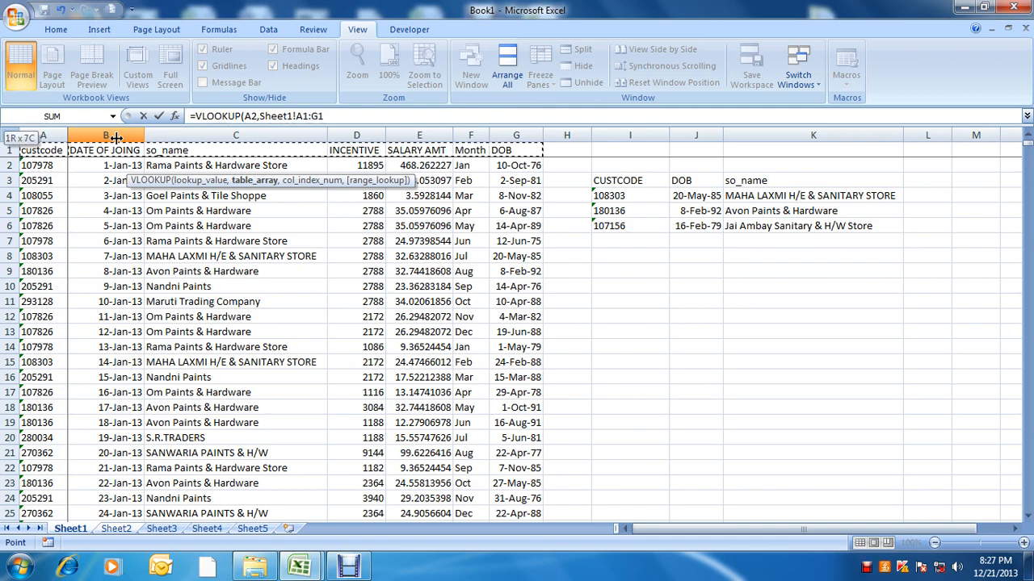
{"action": "key", "text": "ctrl+shift+Down"}
{"action": "type", "text": ",4,"}
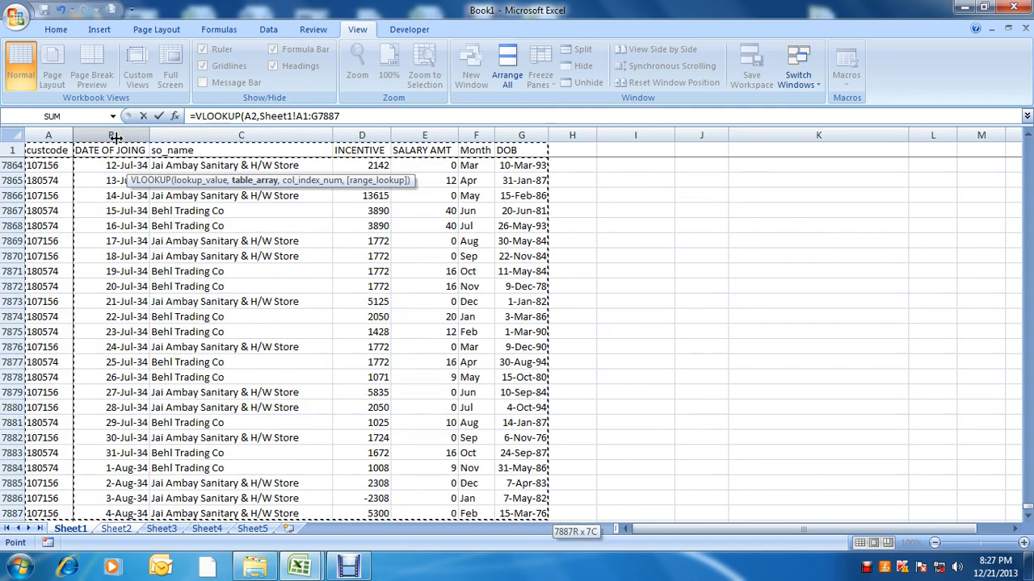
{"action": "type", "text": "0"}
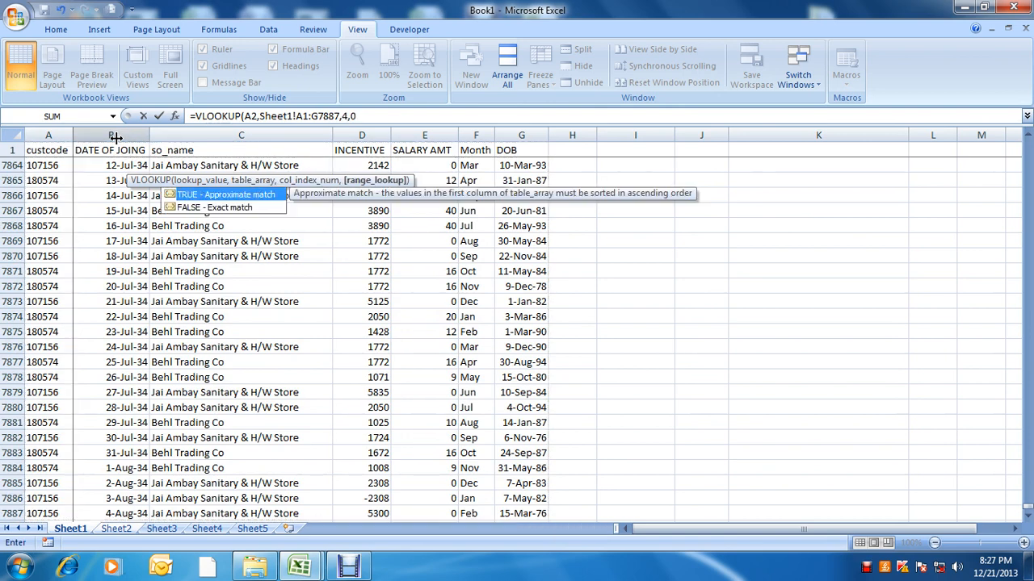
{"action": "key", "text": "Return"}
{"action": "key", "text": "Up"}
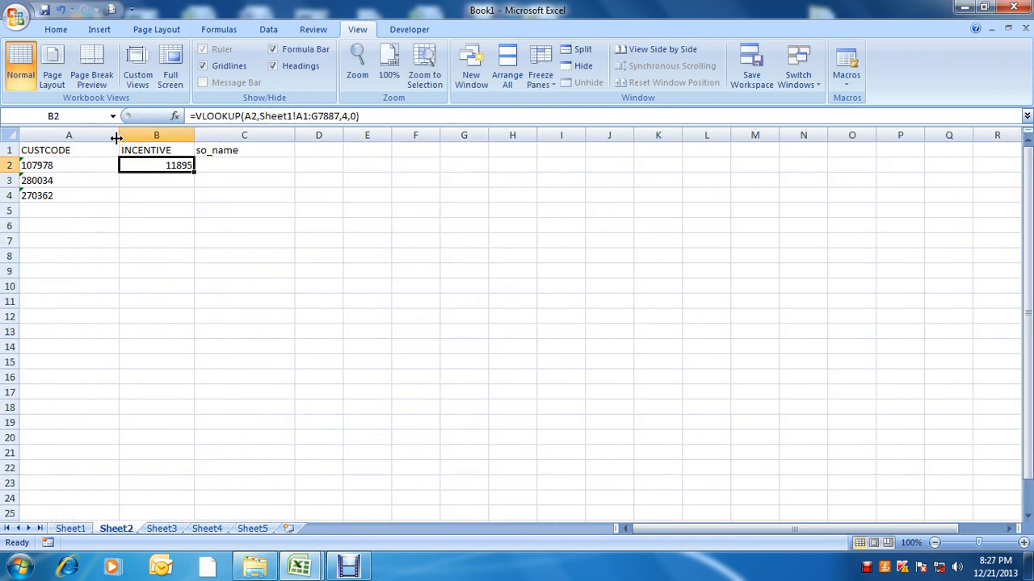
- Make the table range in the B2 formula absolute, as Sheet1!$A$1:$G$7887
{"action": "key", "text": "F2"}
{"action": "key", "text": "Left"}
{"action": "key", "text": "Left"}
{"action": "key", "text": "Left"}
{"action": "key", "text": "Left"}
{"action": "key", "text": "Left"}
{"action": "key", "text": "Left"}
{"action": "key", "text": "Left"}
{"action": "key", "text": "Left"}
{"action": "key", "text": "Left"}
{"action": "key", "text": "Left"}
{"action": "key", "text": "Left"}
{"action": "key", "text": "Left"}
{"action": "key", "text": "Left"}
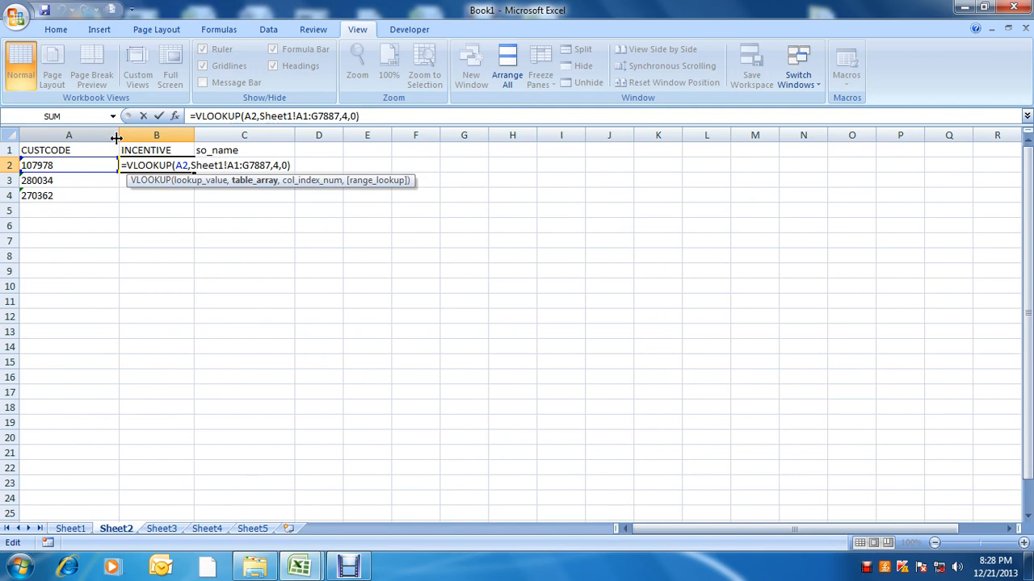
{"action": "key", "text": "F4"}
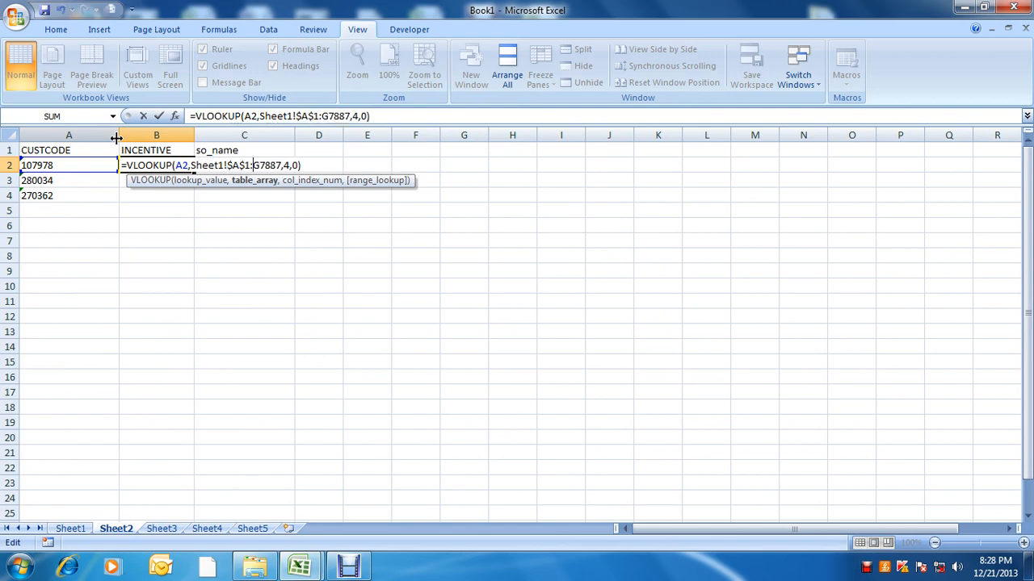
{"action": "key", "text": "Return"}
{"action": "key", "text": "Up"}
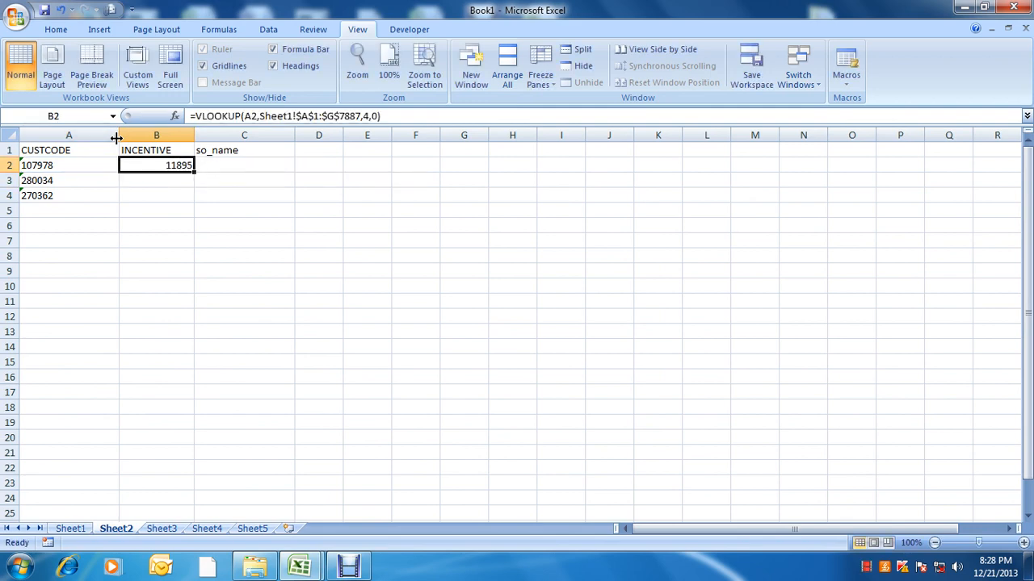
- Copy the INCENTIVE lookup formula from B2 into B3 and B4
{"action": "key", "text": "ctrl+c"}
{"action": "key", "text": "Down"}
{"action": "key", "text": "ctrl+v"}
{"action": "key", "text": "Down"}
{"action": "key", "text": "ctrl+v"}
{"action": "key", "text": "Escape"}
{"action": "key", "text": "Up"}
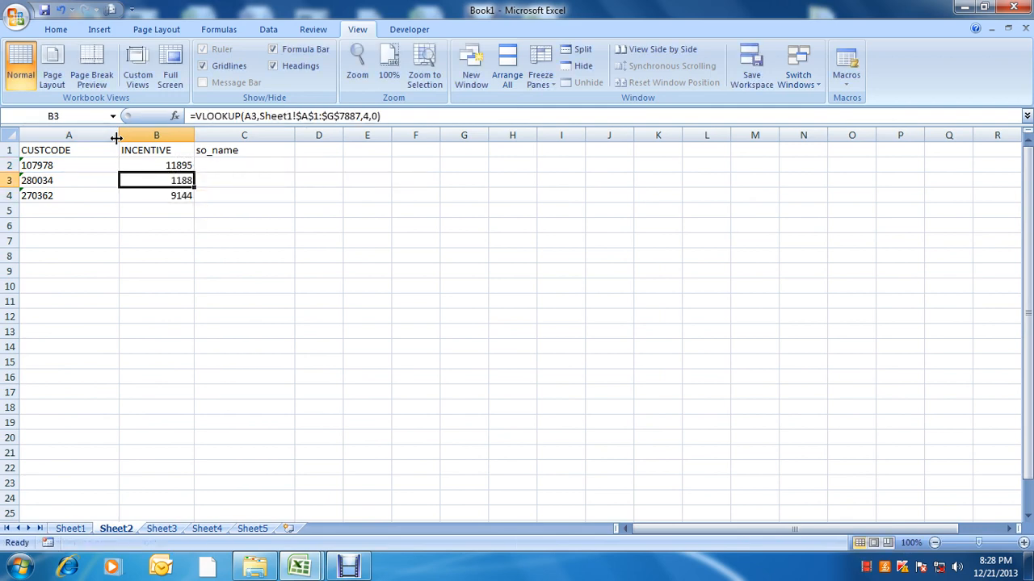
- Try to reuse the INCENTIVE lookup by copying cell B2 into C2, and clear C2 again
{"action": "key", "text": "Up"}
{"action": "key", "text": "ctrl+c"}
{"action": "key", "text": "Right"}
{"action": "key", "text": "ctrl+v"}
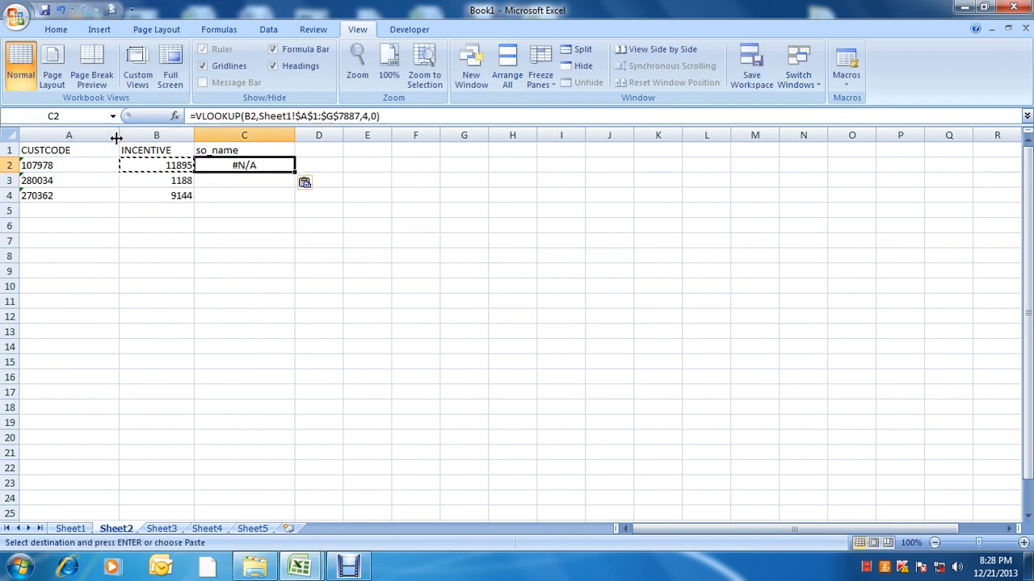
{"action": "key", "text": "Escape"}
{"action": "key", "text": "Delete"}
- Copy the full formula text of B2 into C2 so that it still references A2
{"action": "key", "text": "Left"}
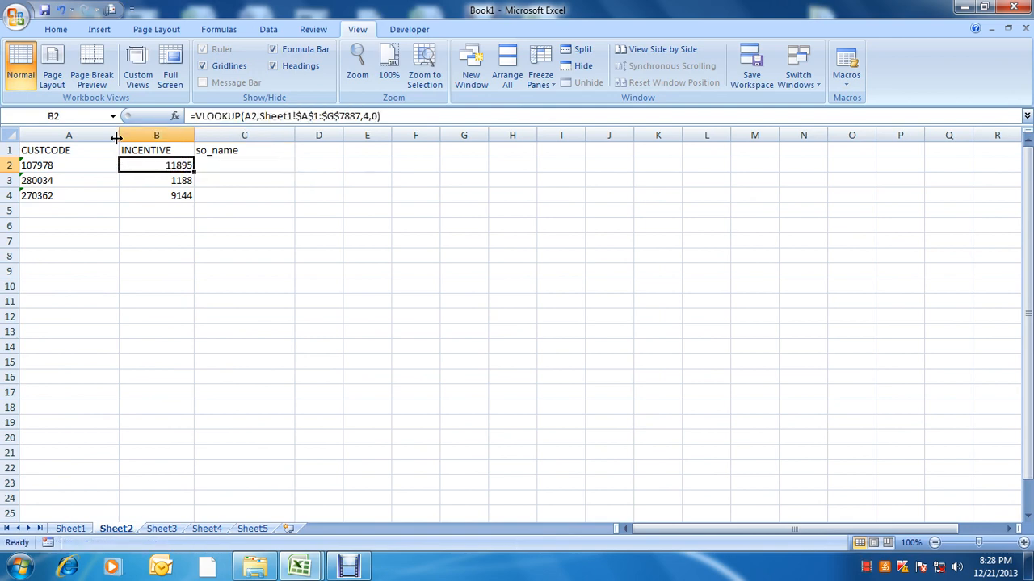
{"action": "key", "text": "F2"}
{"action": "key", "text": "shift+Home"}
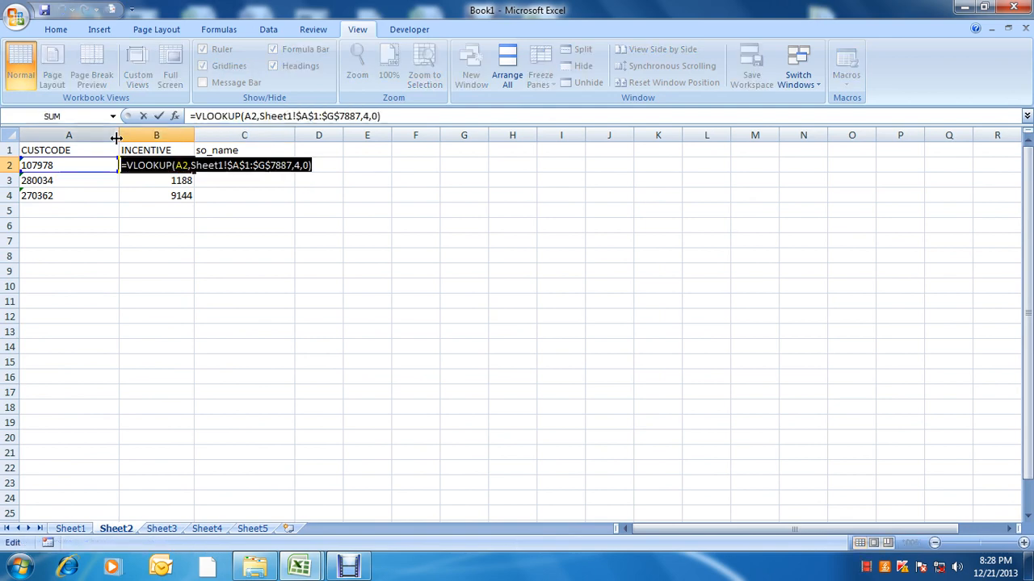
{"action": "key", "text": "ctrl+c"}
{"action": "key", "text": "Escape"}
{"action": "key", "text": "Right"}
{"action": "key", "text": "ctrl+v"}
- Change the column index in the C2 VLOOKUP to 3 to return so_name
{"action": "key", "text": "F2"}
{"action": "key", "text": "Left"}
{"action": "key", "text": "Left"}
{"action": "key", "text": "Left"}
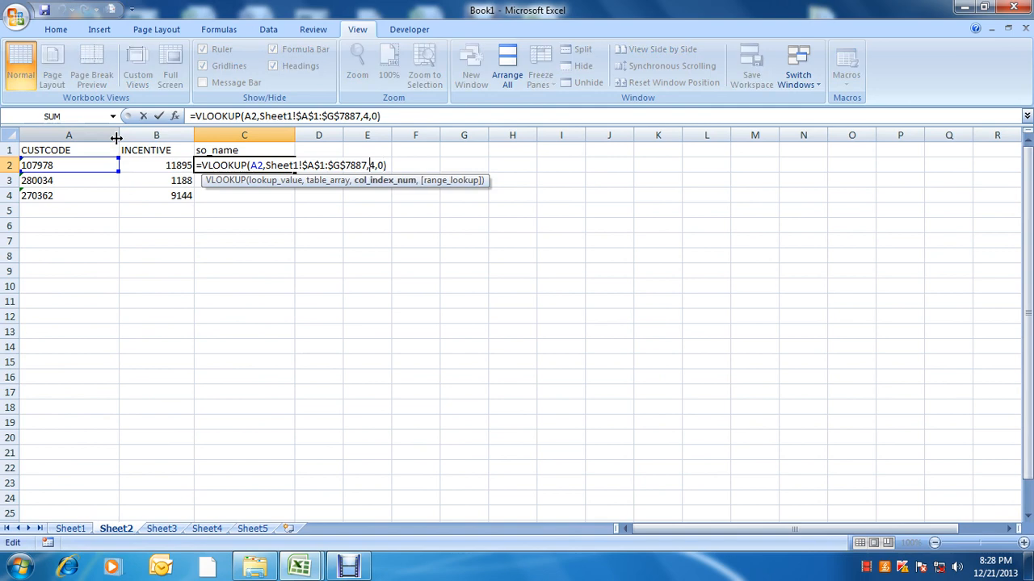
{"action": "key", "text": "BackSpace"}
{"action": "type", "text": "2"}
{"action": "key", "text": "Return"}
{"action": "key", "text": "Up"}
{"action": "key", "text": "Down"}
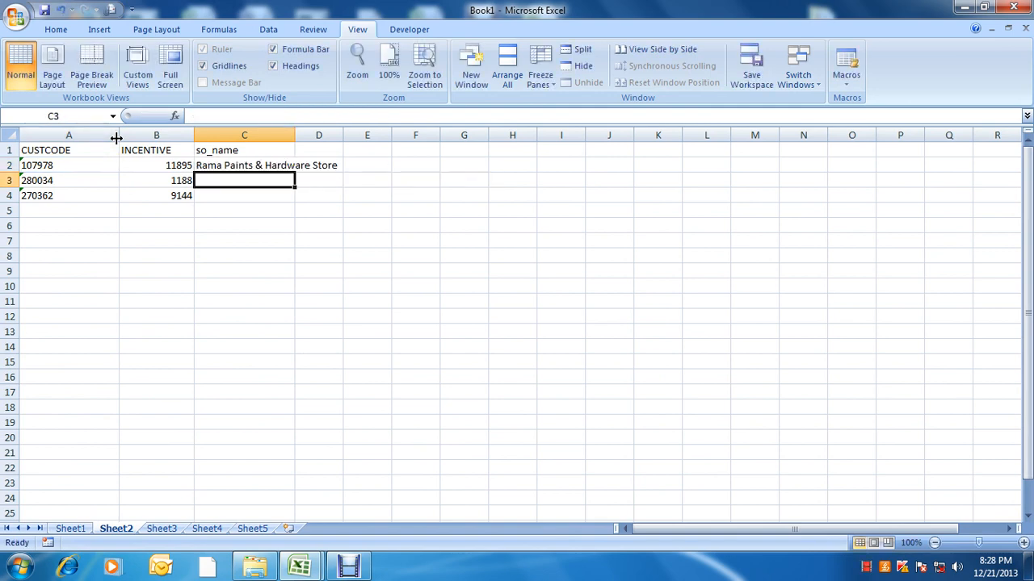
- Copy the so_name lookup formula from C2 into C3 and C4, and fit column C's width to its contents
{"action": "key", "text": "Up"}
{"action": "key", "text": "ctrl+c"}
{"action": "key", "text": "Down"}
{"action": "key", "text": "ctrl+v"}
{"action": "key", "text": "Down"}
{"action": "key", "text": "ctrl+v"}
{"action": "key", "text": "Down"}
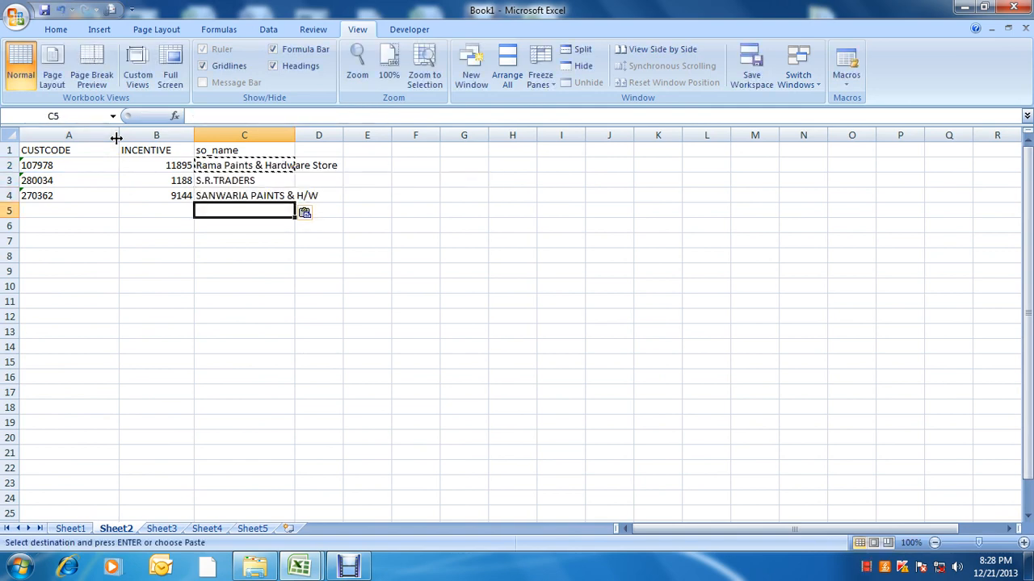
{"action": "key", "text": "Escape"}
{"action": "double_click", "coordinate": [296, 135]}
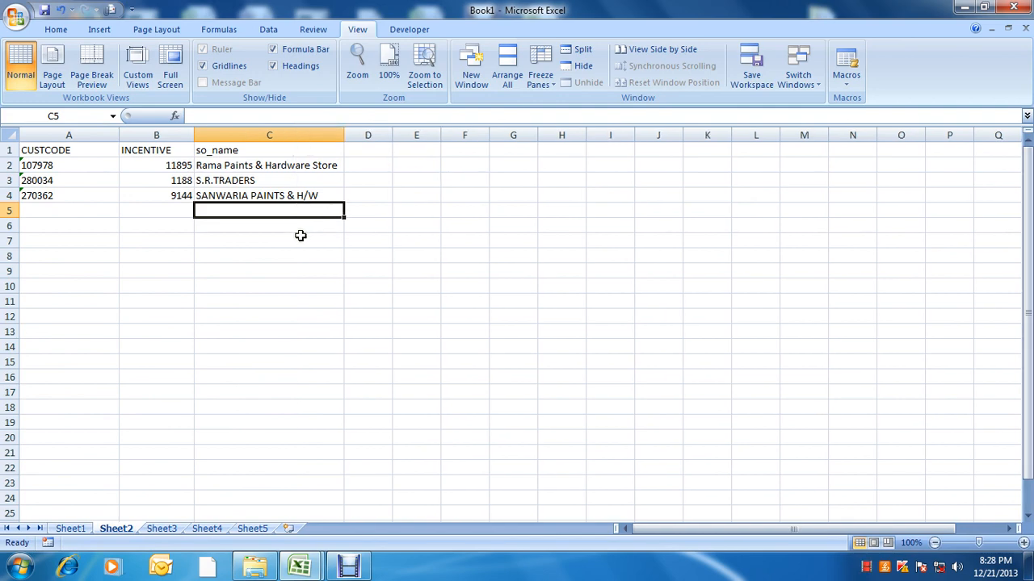
- Return to Sheet1 and review its lookup area with the CUSTCODE, DOB and so_name headers
{"action": "key", "text": "Up"}
{"action": "key", "text": "Up"}
{"action": "key", "text": "ctrl+Page_Up"}
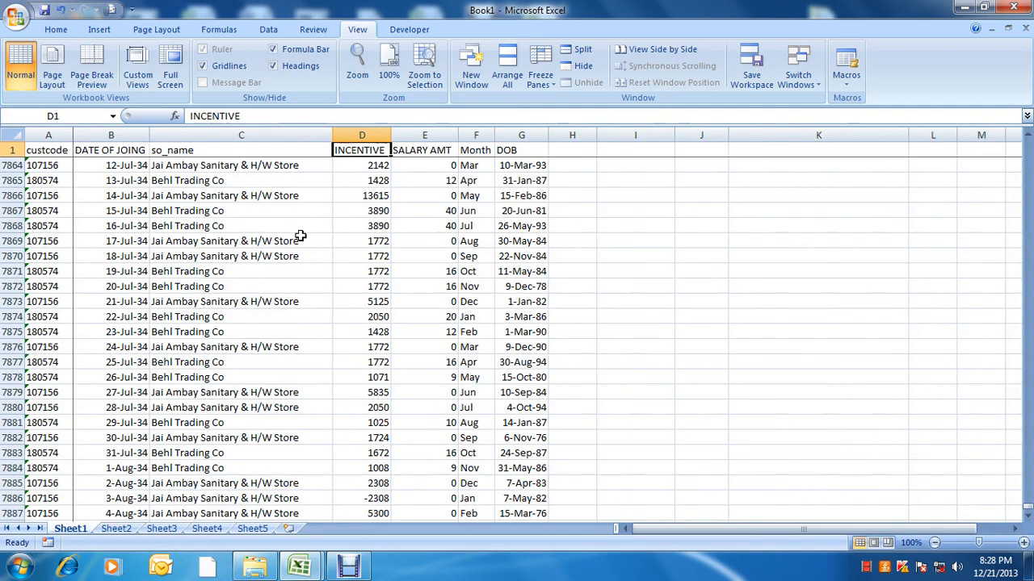
{"action": "key", "text": "Down"}
{"action": "key", "text": "Right"}
{"action": "key", "text": "Right"}
{"action": "key", "text": "Right"}
{"action": "key", "text": "Right"}
{"action": "key", "text": "Right"}
{"action": "key", "text": "Down"}
{"action": "key", "text": "Down"}
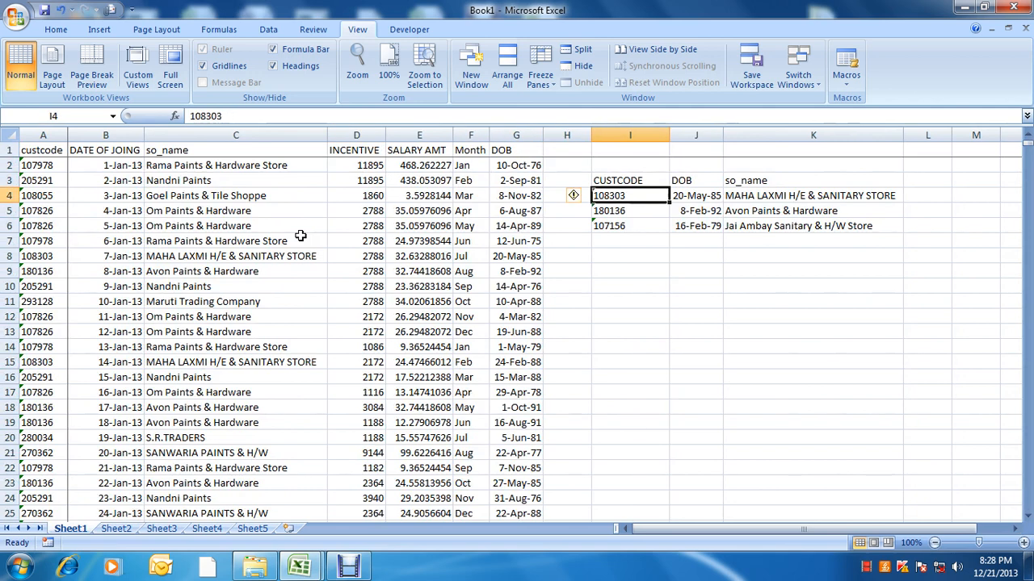
- Examine the DOB and so_name VLOOKUP formulas in J4 and K4 of Sheet1's lookup area
{"action": "key", "text": "Up"}
{"action": "key", "text": "Down"}
{"action": "key", "text": "Down"}
{"action": "key", "text": "Right"}
{"action": "key", "text": "Up"}
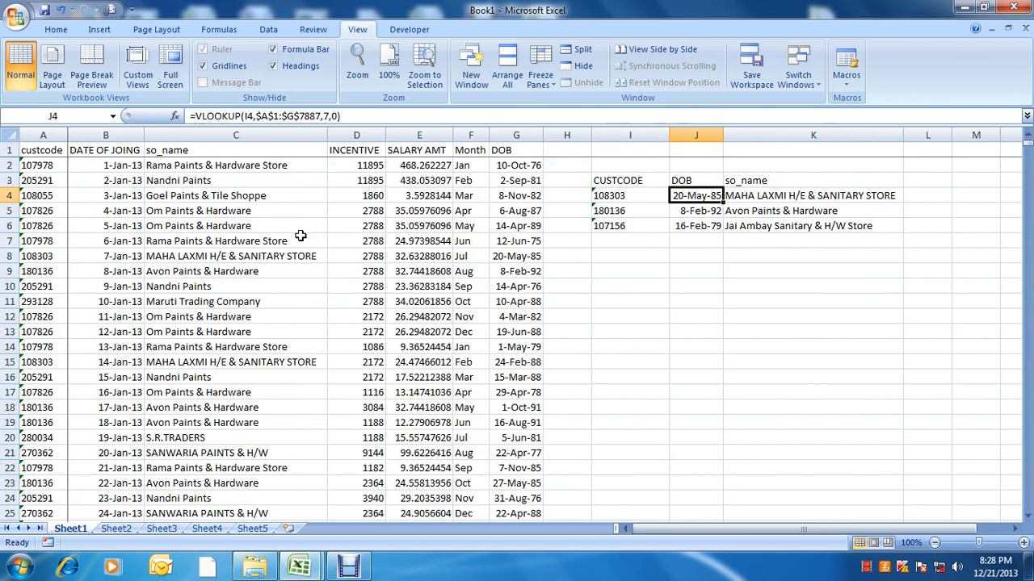
{"action": "key", "text": "Right"}
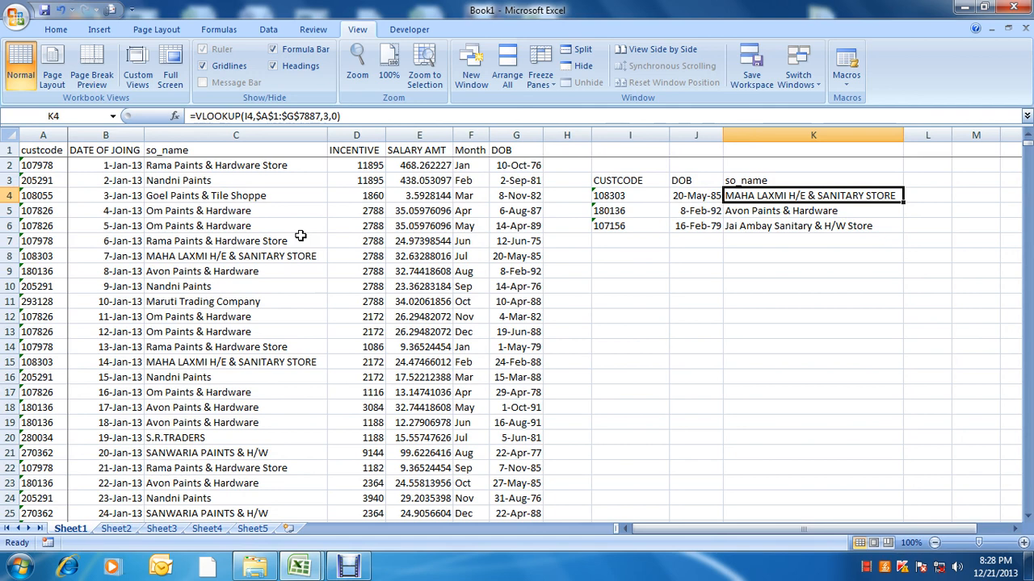
{"action": "key", "text": "Left"}
{"action": "key", "text": "Left"}
{"action": "key", "text": "Left"}
{"action": "key", "text": "Left"}
{"action": "key", "text": "Left"}
{"action": "key", "text": "Left"}
{"action": "key", "text": "Left"}
{"action": "key", "text": "Left"}
{"action": "key", "text": "Left"}
{"action": "key", "text": "Left"}
- Review the INCENTIVE and so_name VLOOKUP formulas on Sheet2 and compare them with the source data on Sheet1
{"action": "key", "text": "ctrl+Page_Down"}
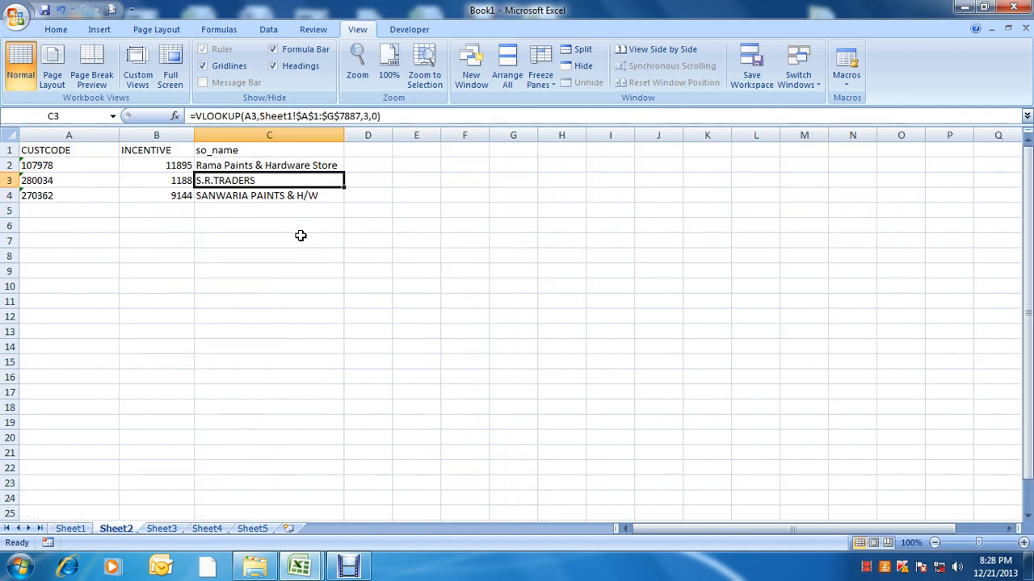
{"action": "key", "text": "Left"}
{"action": "key", "text": "Left"}
{"action": "key", "text": "Up"}
{"action": "key", "text": "Right"}
{"action": "key", "text": "Right"}
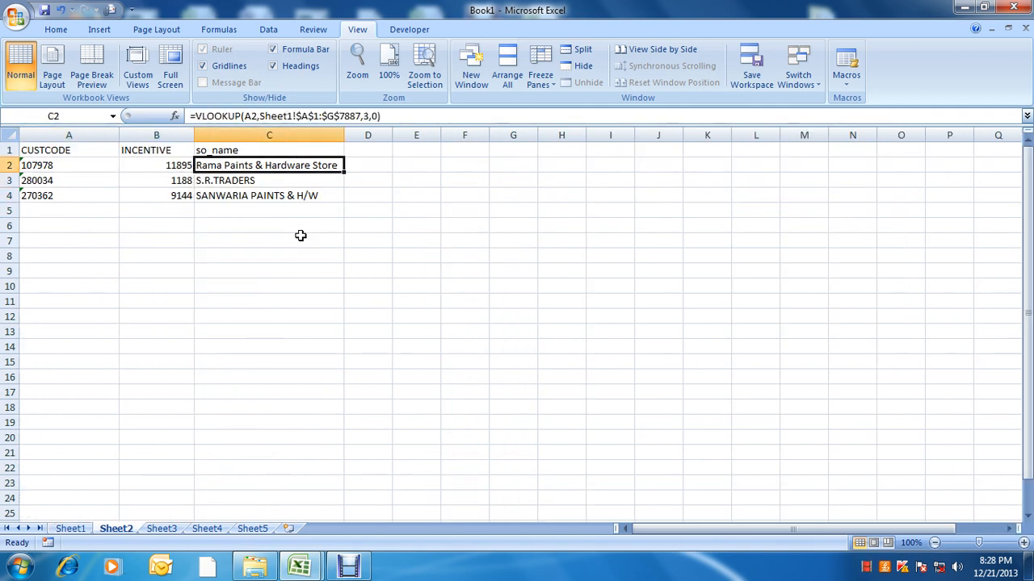
{"action": "key", "text": "Left"}
{"action": "key", "text": "Right"}
{"action": "key", "text": "Left"}
{"action": "key", "text": "ctrl+Page_Up"}
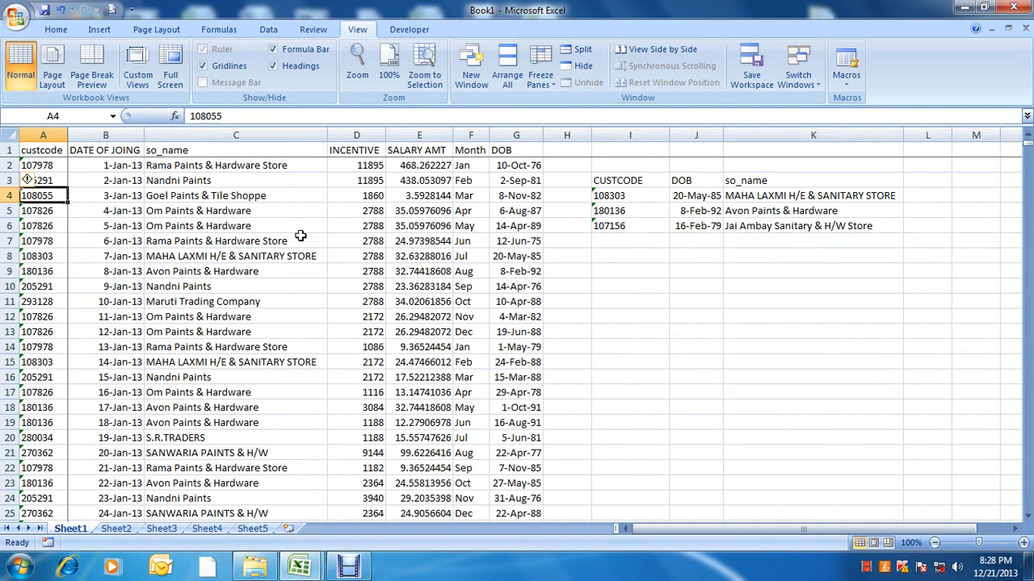
{"action": "key", "text": "ctrl+Page_Down"}
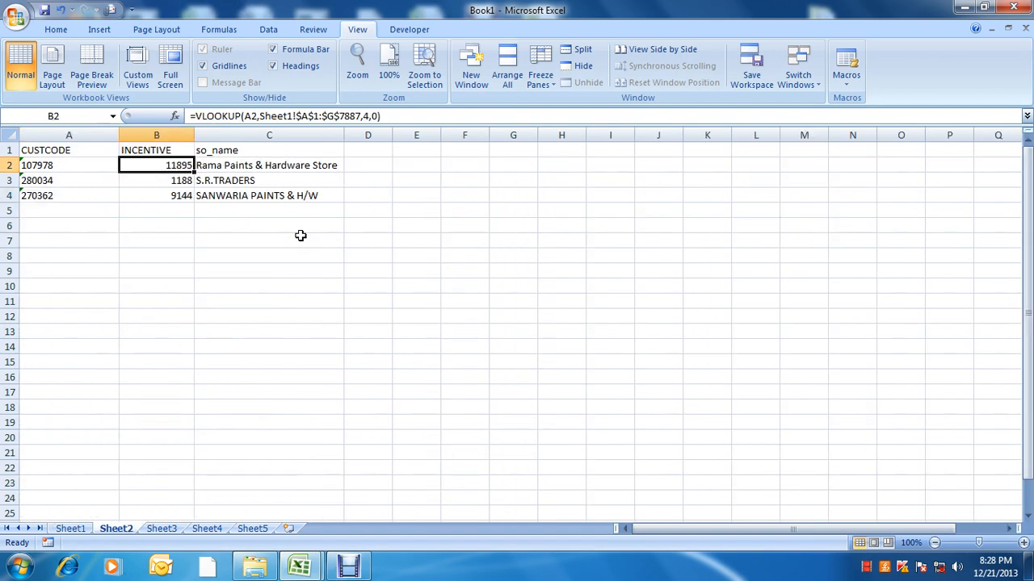
{"action": "left_click", "coordinate": [280, 115]}
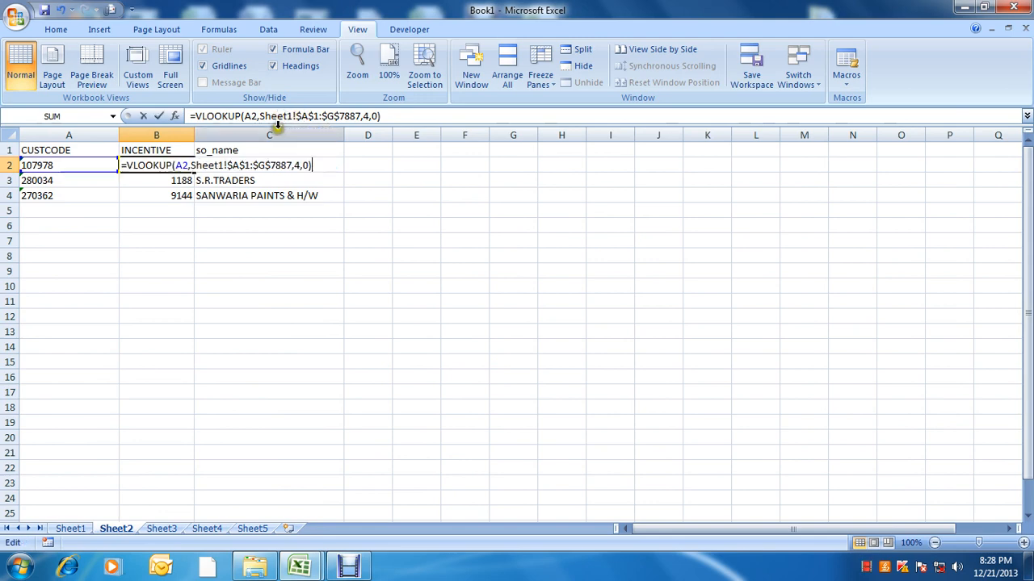
{"action": "key", "text": "Escape"}
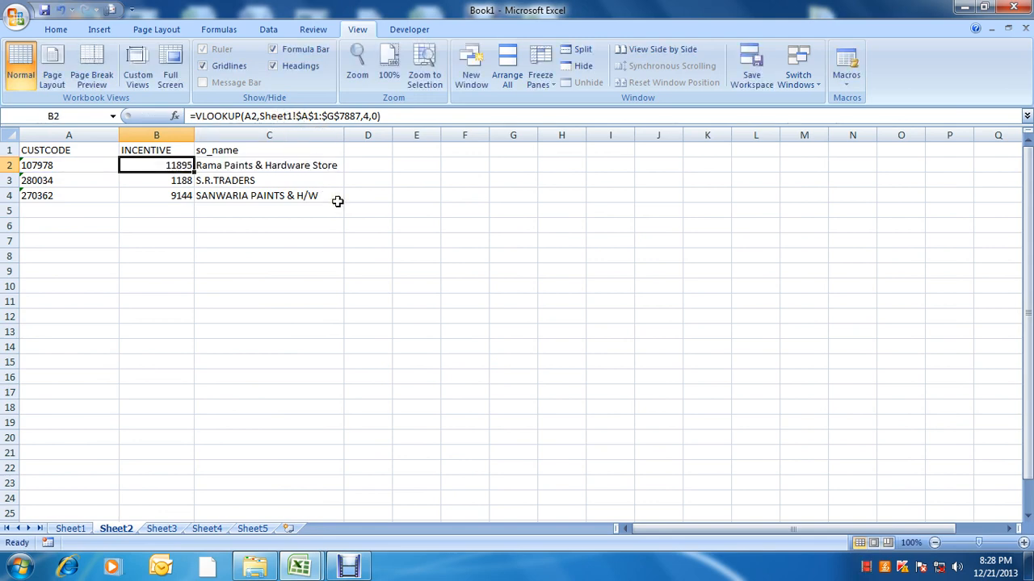
{"action": "key", "text": "Down"}
{"action": "key", "text": "Down"}
{"action": "key", "text": "Down"}
{"action": "key", "text": "Up"}
{"action": "key", "text": "Up"}
{"action": "key", "text": "Up"}
{"action": "key", "text": "Down"}
{"action": "key", "text": "Down"}
{"action": "key", "text": "Down"}
{"action": "key", "text": "Down"}
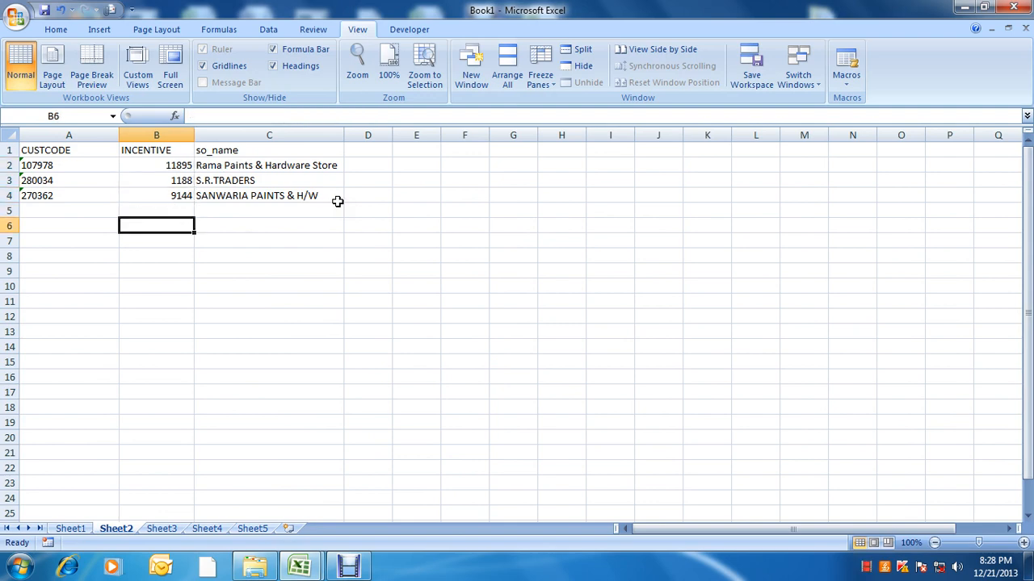
{"action": "type", "text": "=VLOOKUP("}
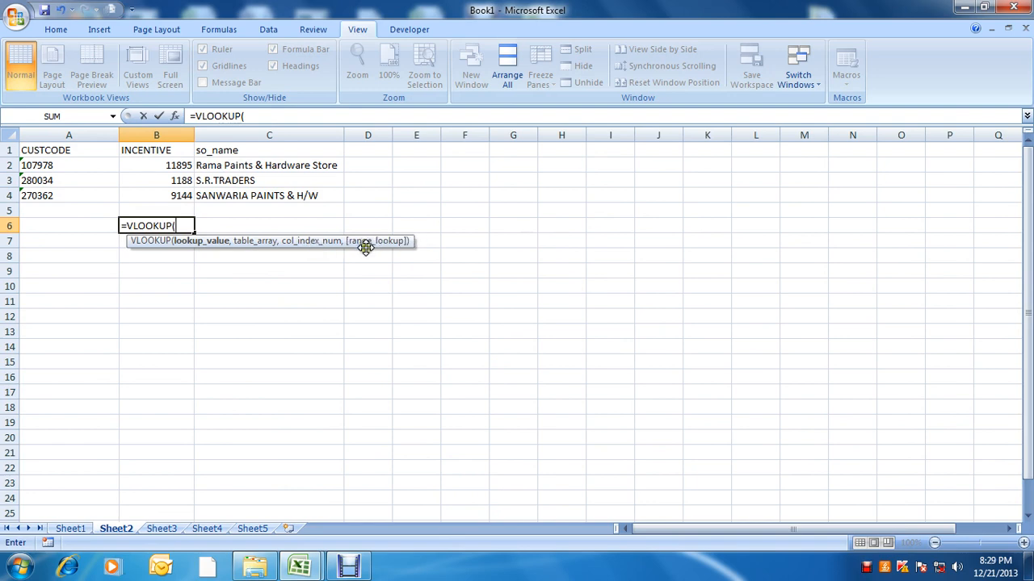
{"action": "left_click", "coordinate": [383, 204]}
{"action": "key", "text": "Escape"}
{"action": "key", "text": "Up"}
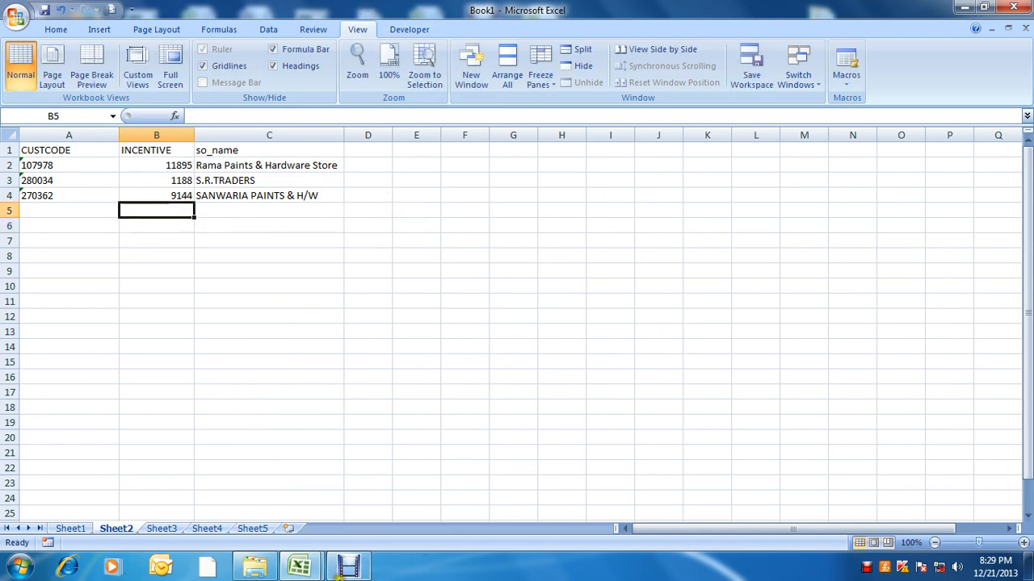
{"action": "left_click", "coordinate": [345, 570]}
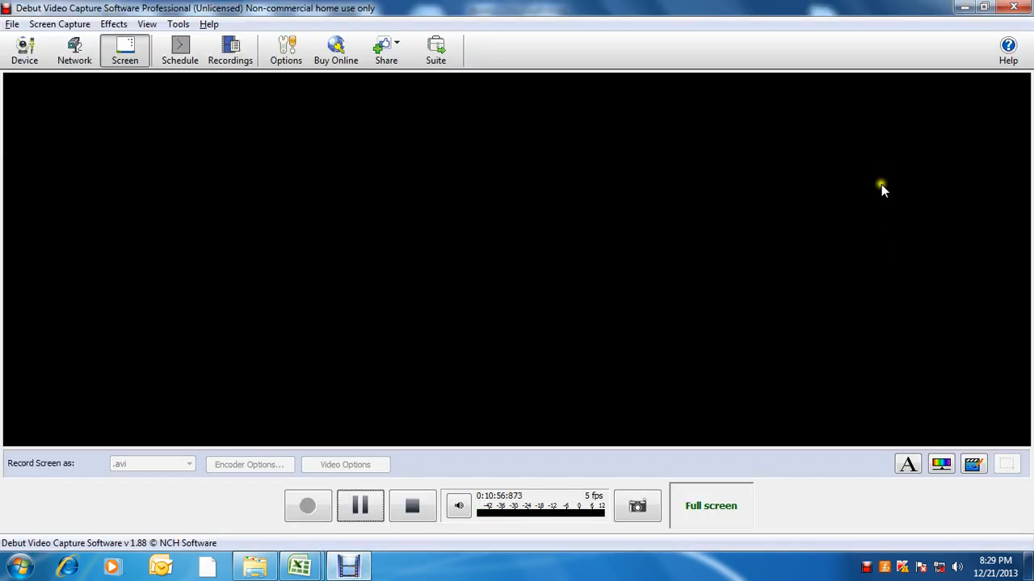
{"action": "left_click", "coordinate": [964, 8]}
{"action": "left_click", "coordinate": [151, 259]}
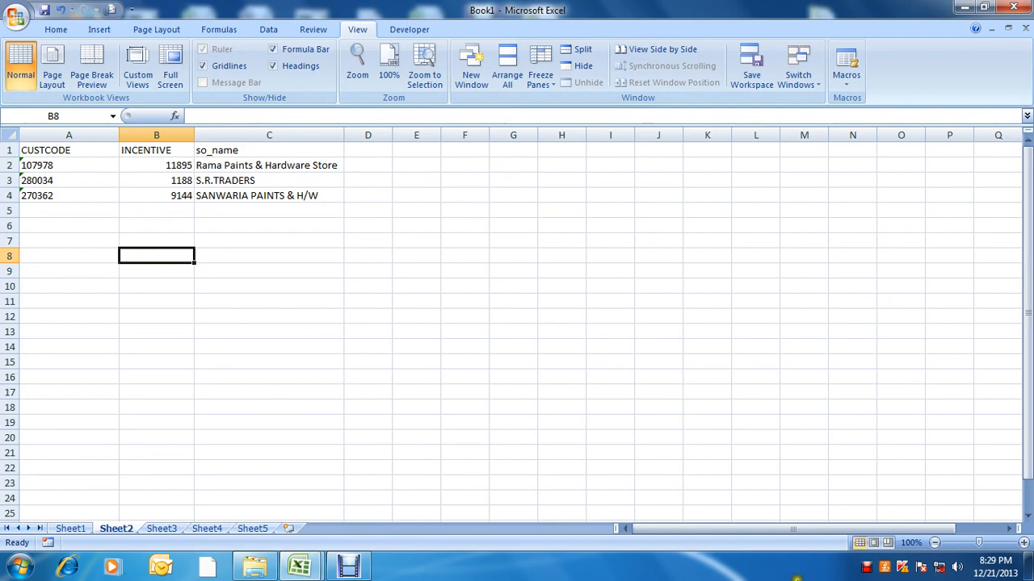
{"action": "left_click", "coordinate": [868, 568]}
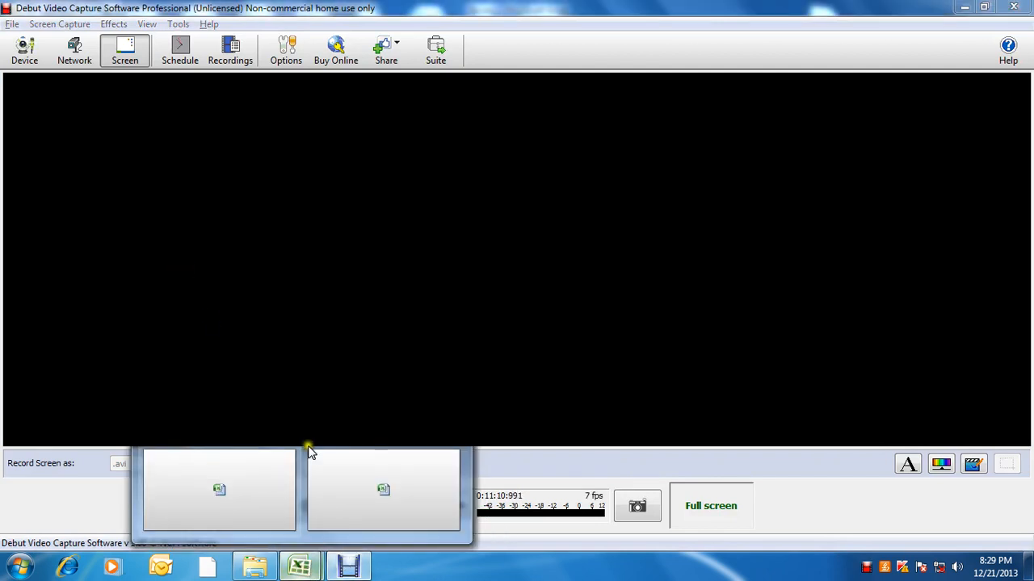
{"action": "left_click", "coordinate": [343, 484]}
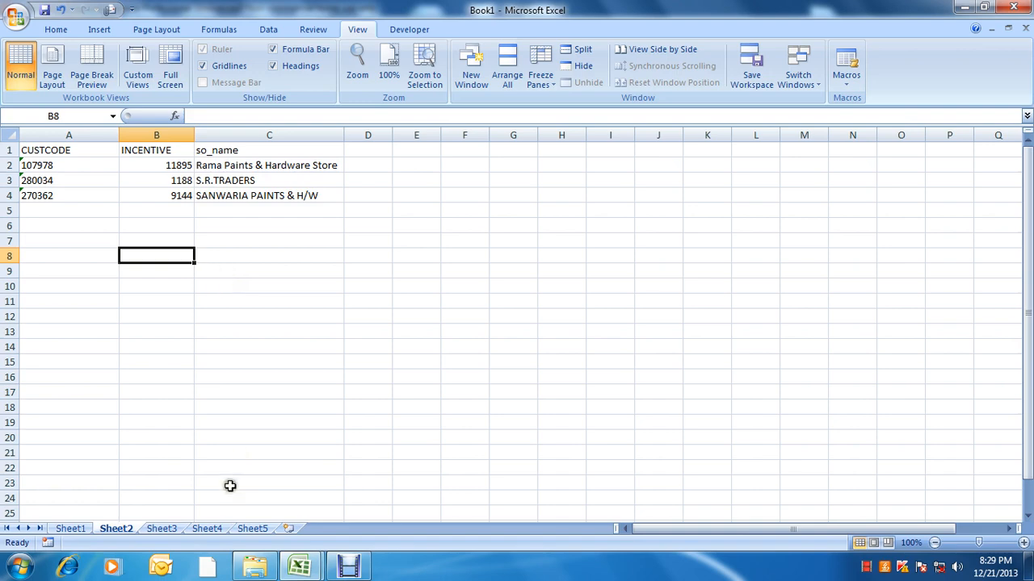
- Return to Sheet1 and save the workbook in the Documents library as VLOOKUP, in Excel Workbook (*.xlsx) format
{"action": "left_click", "coordinate": [73, 528]}
{"action": "left_click", "coordinate": [598, 364]}
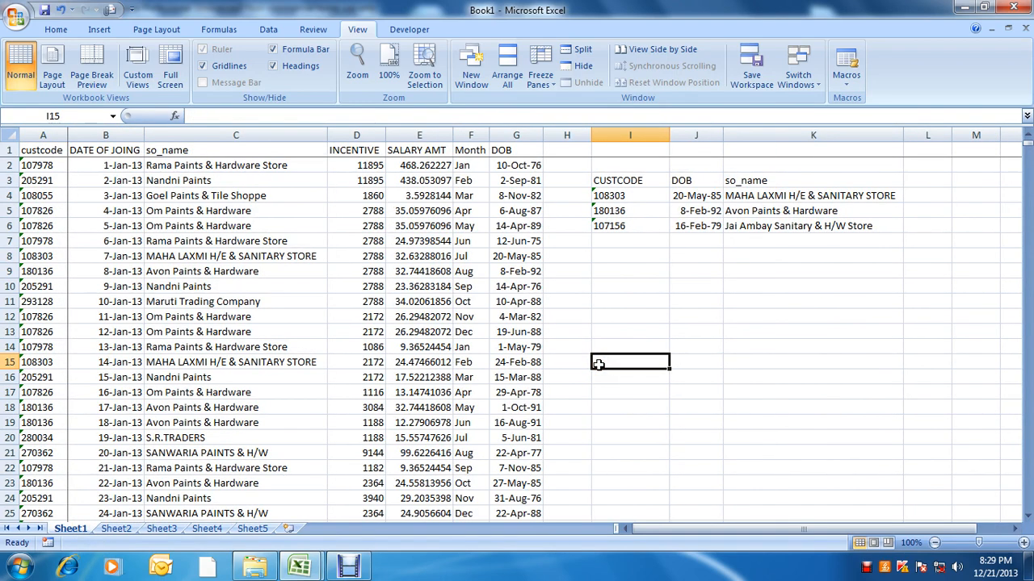
{"action": "key", "text": "ctrl+s"}
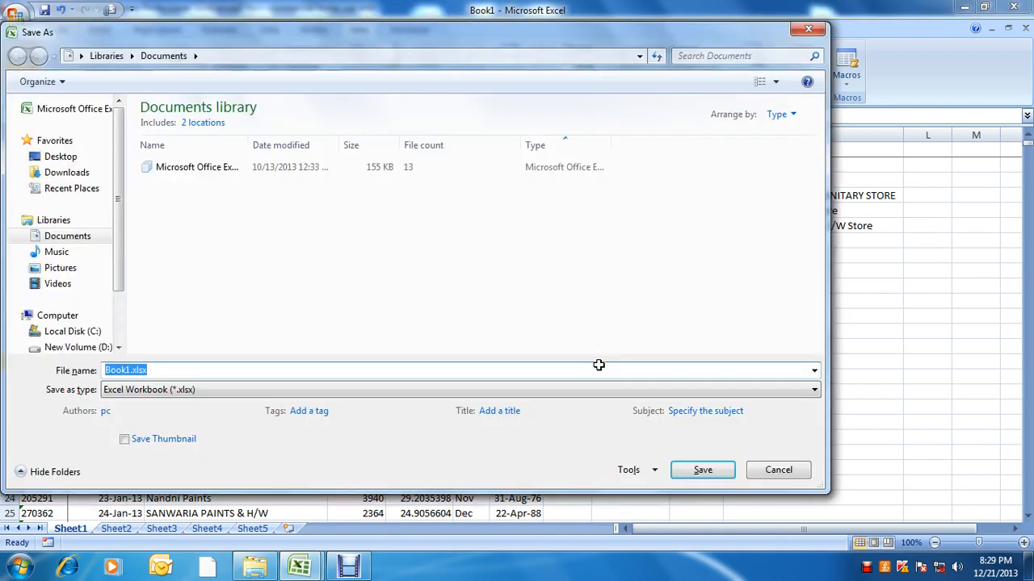
{"action": "type", "text": "VLOOKUP"}
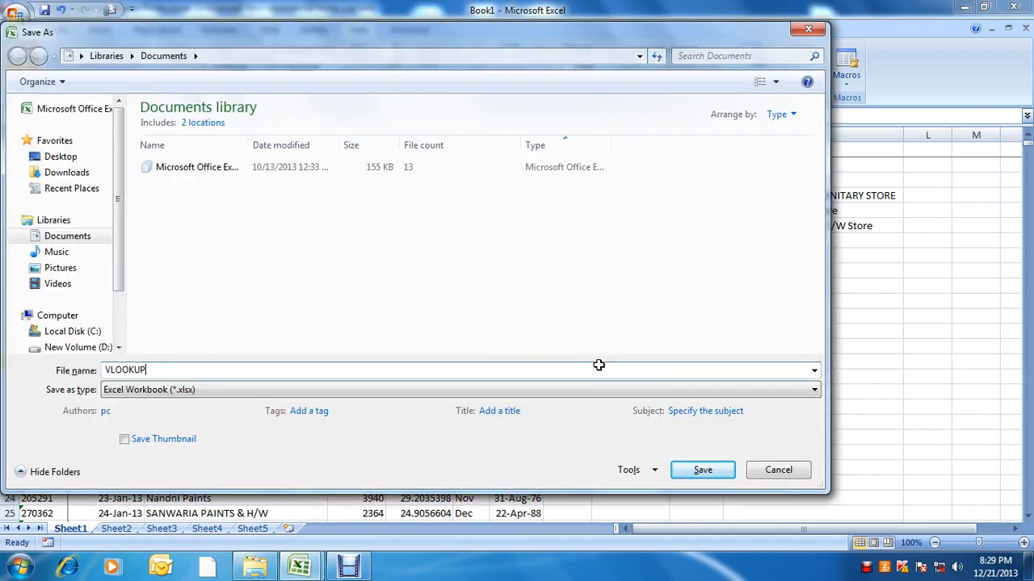
{"action": "key", "text": "Return"}
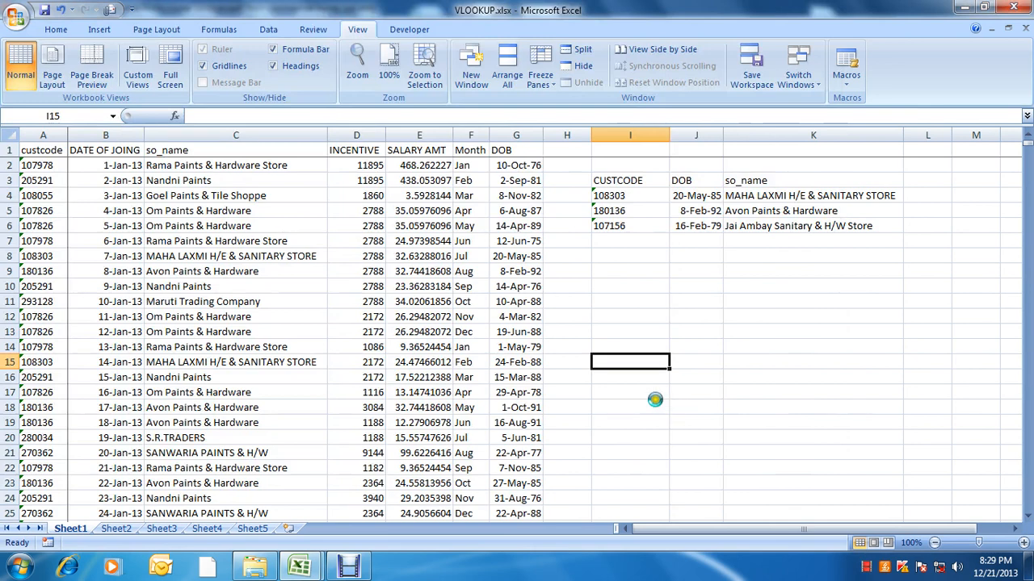
- Switch to Sheet2 and look over the INCENTIVE lookup formulas in column B
{"action": "left_click", "coordinate": [869, 568]}
{"action": "key", "text": "ctrl+Page_Down"}
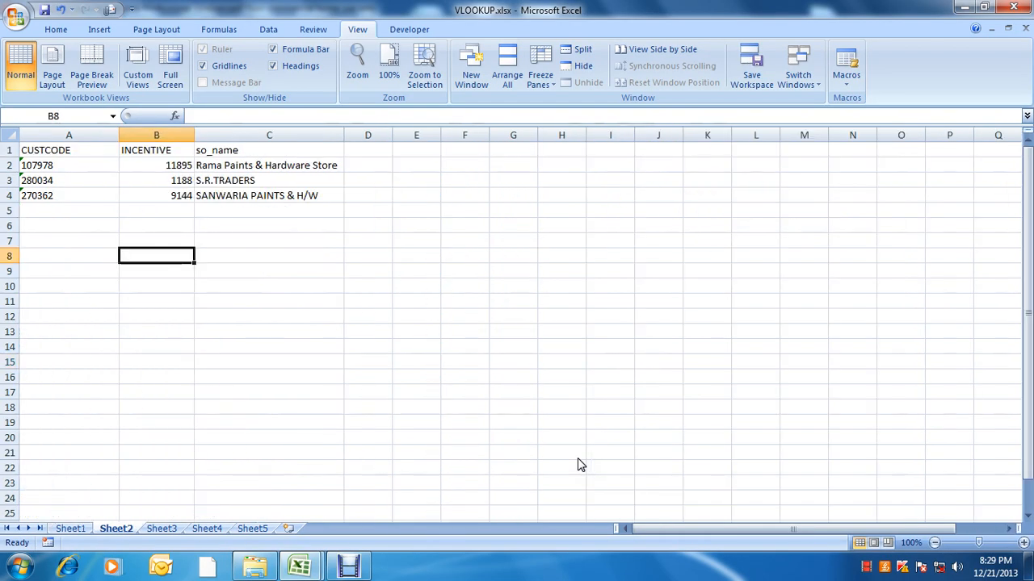
{"action": "key", "text": "Up"}
{"action": "key", "text": "Up"}
{"action": "key", "text": "Up"}
{"action": "key", "text": "Up"}
{"action": "key", "text": "Right"}
{"action": "key", "text": "Left"}
{"action": "key", "text": "Down"}
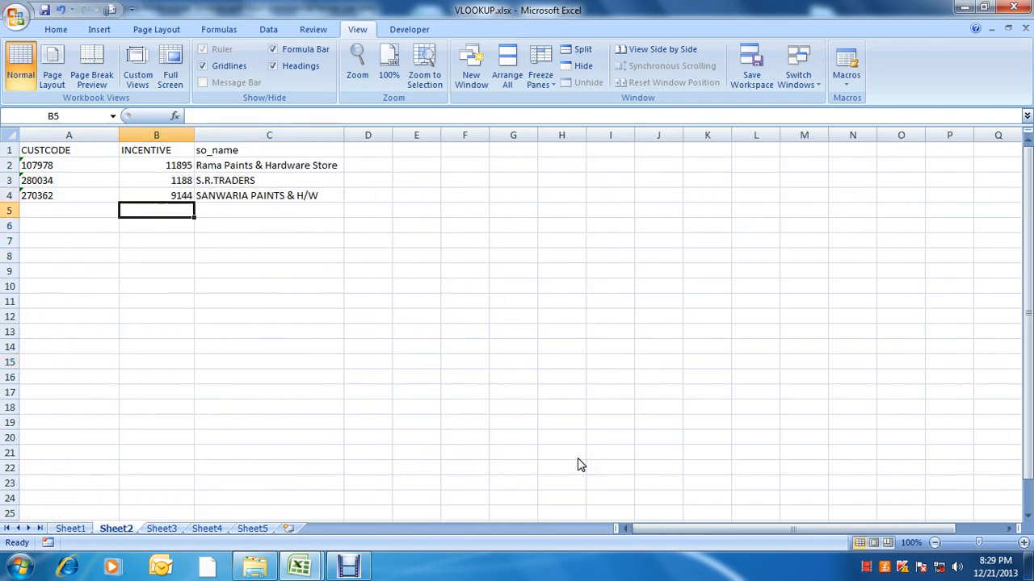
{"action": "key", "text": "Down"}
{"action": "key", "text": "Up"}
{"action": "key", "text": "Up"}
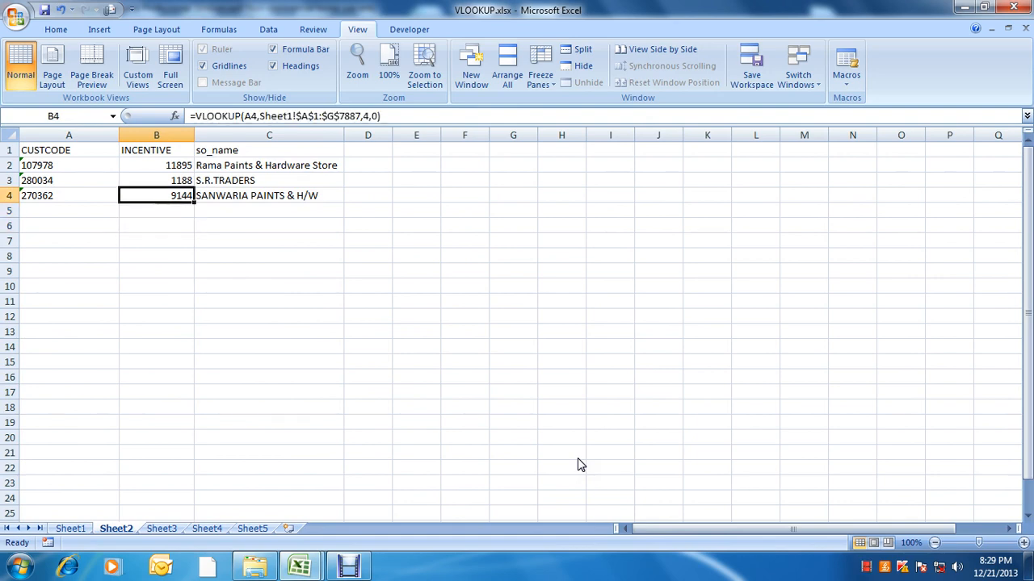
{"action": "key", "text": "Down"}
{"action": "key", "text": "Down"}
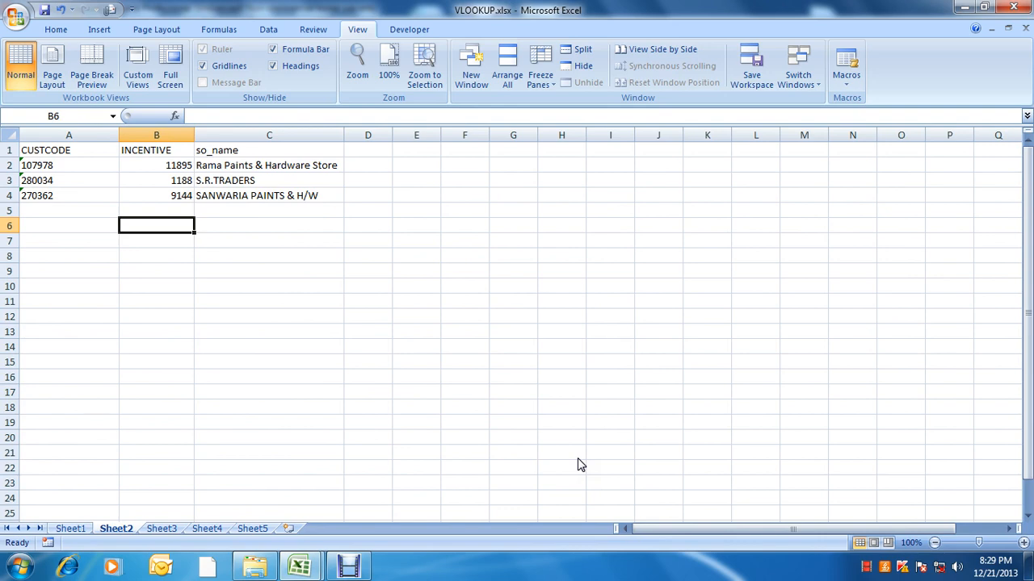
- Inspect the arguments of the so_name VLOOKUP in C4, highlighting its table array Sheet1!$A$1:$G$7887, and leave the formula as is
{"action": "key", "text": "Up"}
{"action": "key", "text": "Up"}
{"action": "key", "text": "Right"}
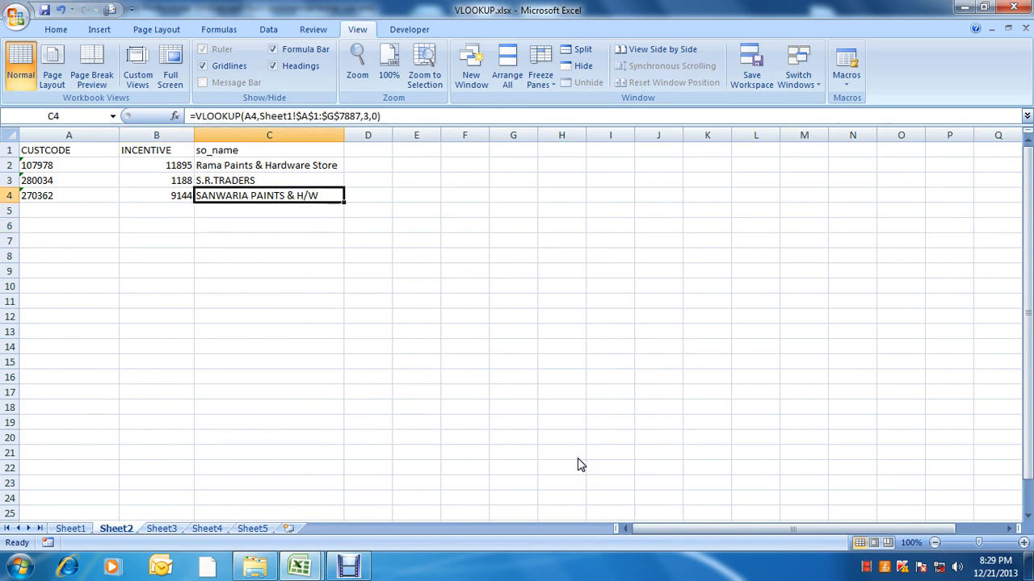
{"action": "key", "text": "F2"}
{"action": "key", "text": "Left"}
{"action": "key", "text": "Left"}
{"action": "key", "text": "Left"}
{"action": "key", "text": "Left"}
{"action": "key", "text": "Left"}
{"action": "key", "text": "Left"}
{"action": "key", "text": "Left"}
{"action": "key", "text": "Left"}
{"action": "key", "text": "Left"}
{"action": "key", "text": "Left"}
{"action": "key", "text": "Left"}
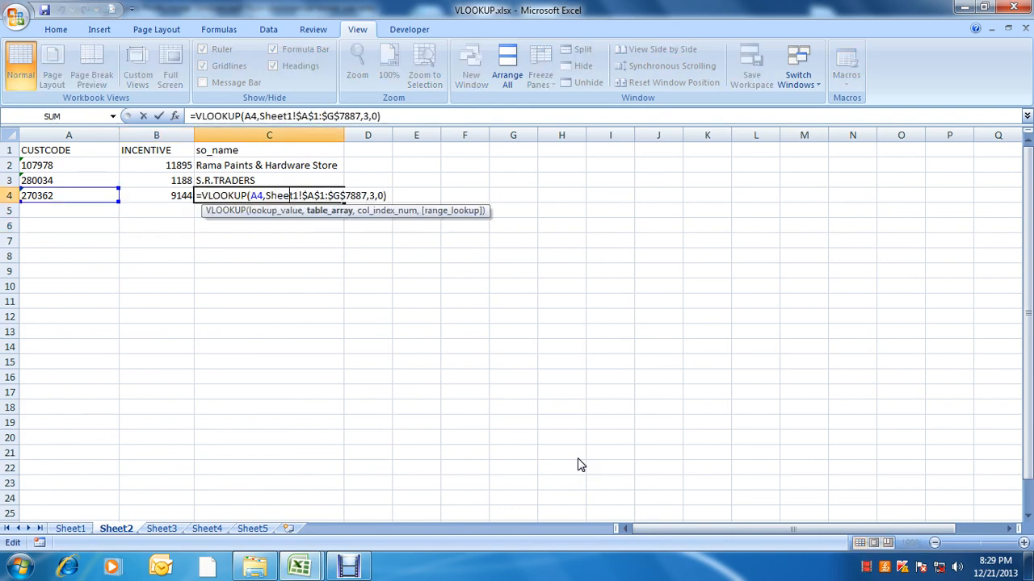
{"action": "key", "text": "Right"}
{"action": "key", "text": "Right"}
{"action": "key", "text": "Right"}
{"action": "key", "text": "shift+Right"}
{"action": "key", "text": "shift+Right"}
{"action": "key", "text": "shift+Right"}
{"action": "key", "text": "shift+Right"}
{"action": "key", "text": "shift+Right"}
{"action": "key", "text": "shift+Right"}
{"action": "key", "text": "shift+Right"}
{"action": "key", "text": "shift+Right"}
{"action": "key", "text": "shift+Right"}
{"action": "key", "text": "shift+Right"}
{"action": "key", "text": "shift+Right"}
{"action": "key", "text": "shift+Right"}
{"action": "key", "text": "shift+Right"}
{"action": "key", "text": "shift+Right"}
{"action": "key", "text": "shift+Right"}
{"action": "key", "text": "shift+Right"}
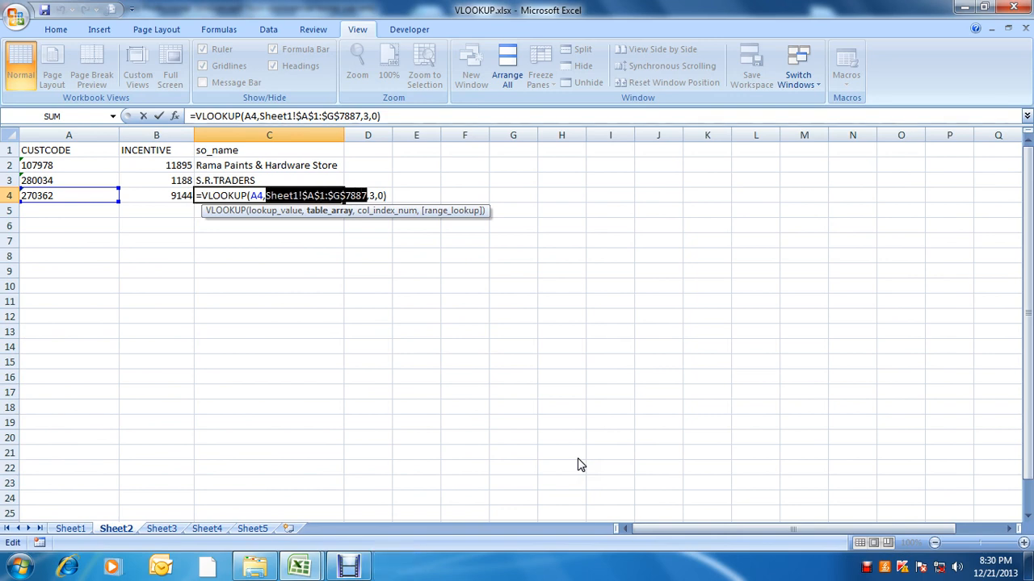
{"action": "key", "text": "Right"}
{"action": "key", "text": "Right"}
{"action": "key", "text": "Right"}
{"action": "key", "text": "Right"}
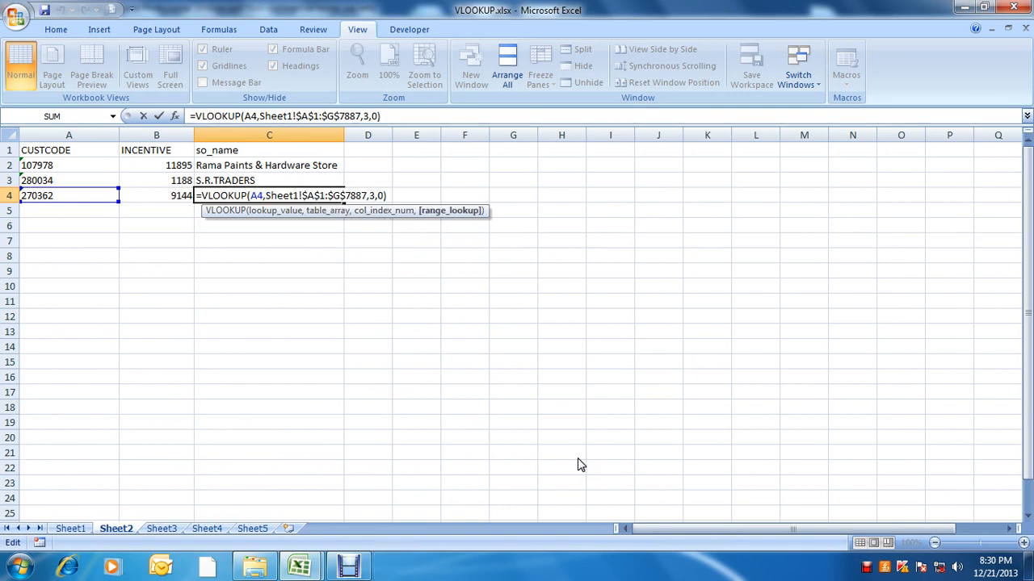
{"action": "key", "text": "Return"}
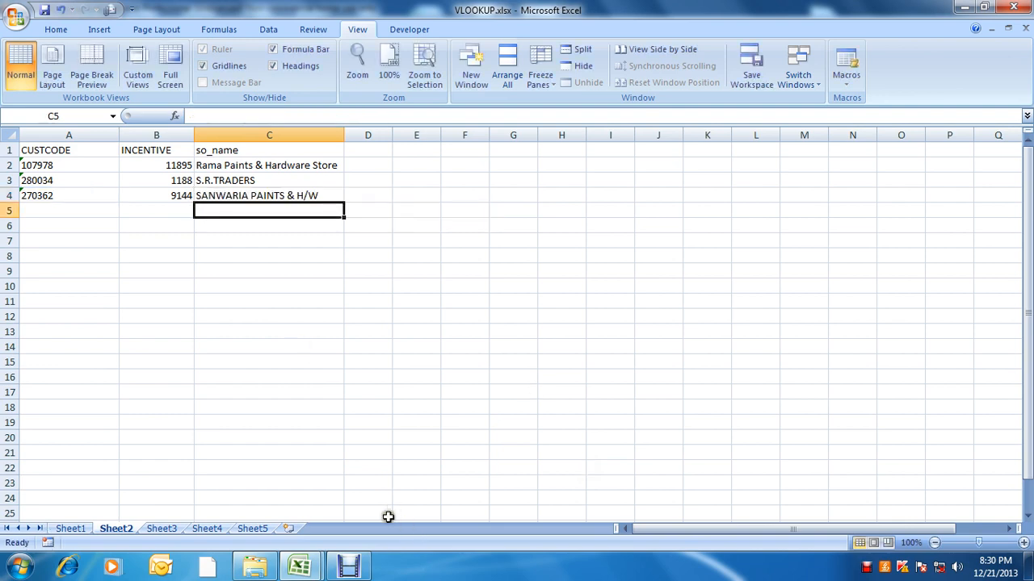
{"action": "key", "text": "alt+Tab"}
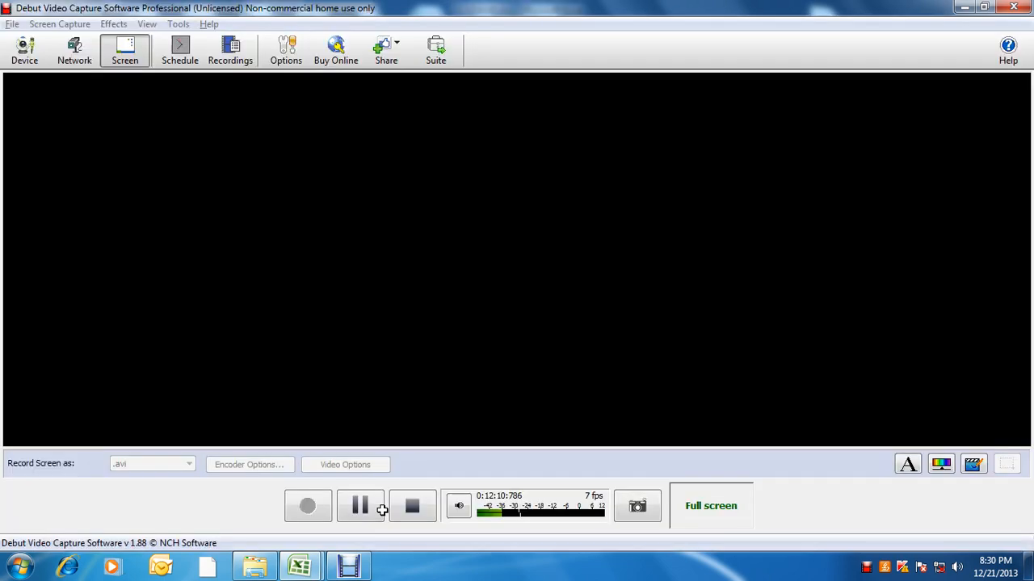